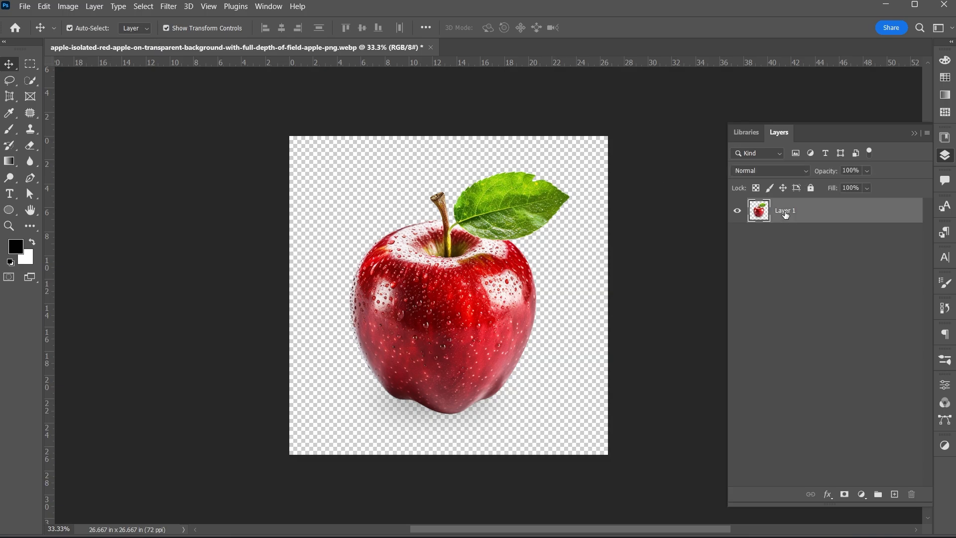
# Step: Rename the apple layer as Image
pyautogui.rightClick(785, 215)
pyautogui.click(769, 294)
pyautogui.doubleClick(785, 211)
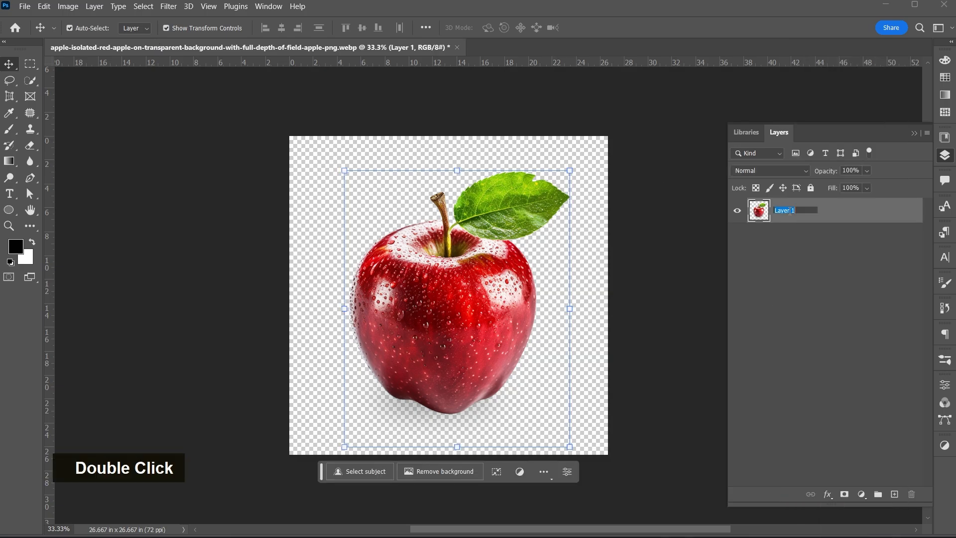
pyautogui.write('Imag')
pyautogui.press('BackSpace')
pyautogui.press('BackSpace')
pyautogui.write('Image')
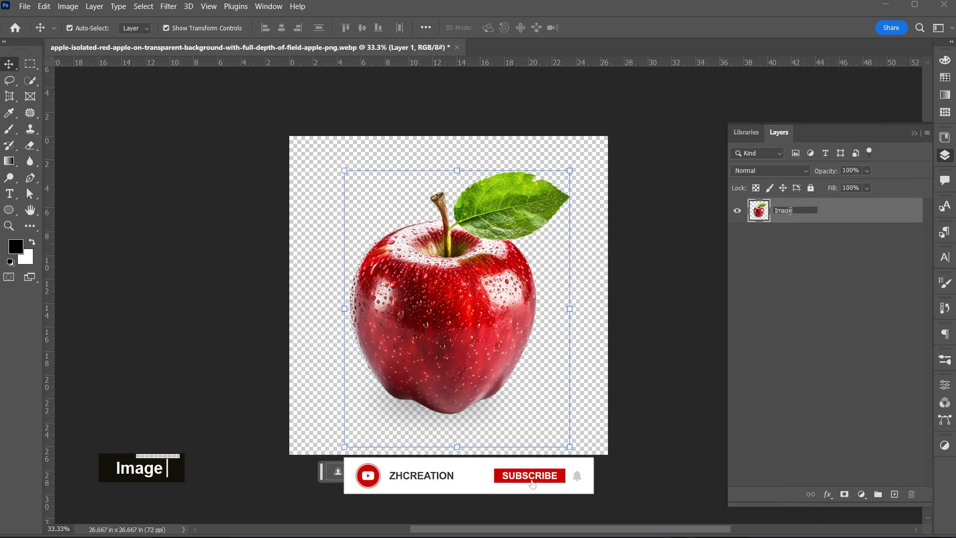
pyautogui.press('Return')
pyautogui.click(715, 287)
# Step: Place the wooden floor picture cc4da695213b758f9ce58fe3a3bf0855 as an embedded image low on the canvas and move its layer beneath Image
pyautogui.click(28, 7)
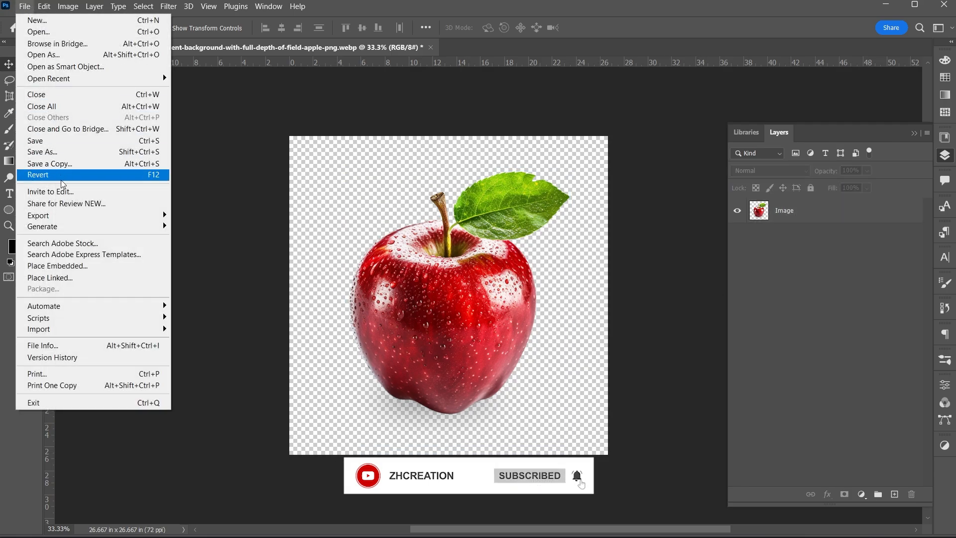
pyautogui.click(50, 264)
pyautogui.click(614, 410)
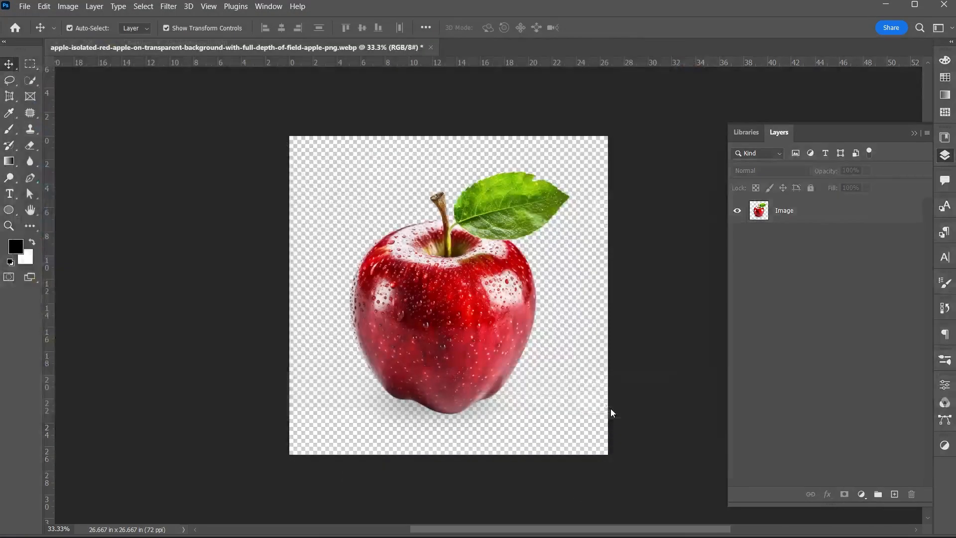
pyautogui.moveTo(451, 318); pyautogui.dragTo(614, 454)
pyautogui.moveTo(764, 215); pyautogui.dragTo(761, 247)
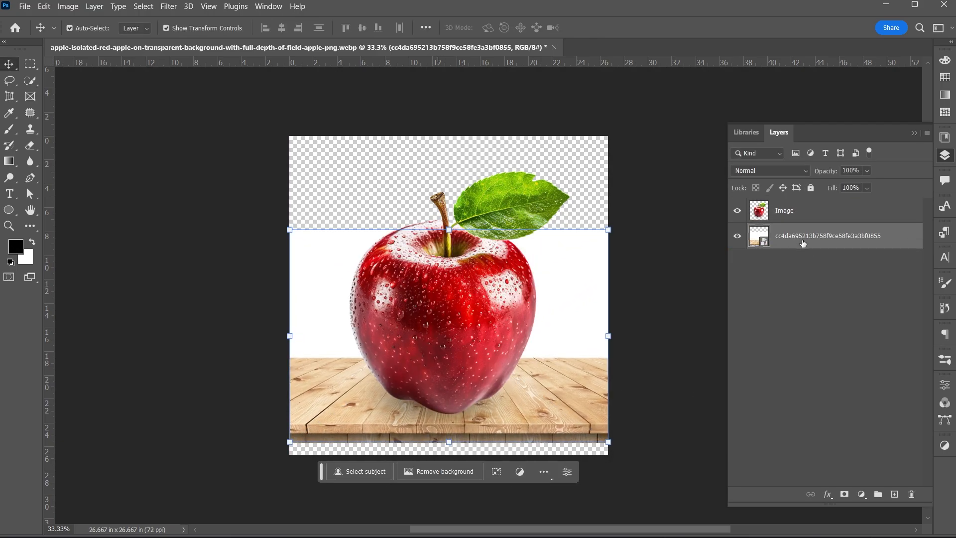
# Step: Rename the placed floor layer as wood floor
pyautogui.doubleClick(802, 236)
pyautogui.write('wood floor')
pyautogui.press('Return')
pyautogui.click(688, 253)
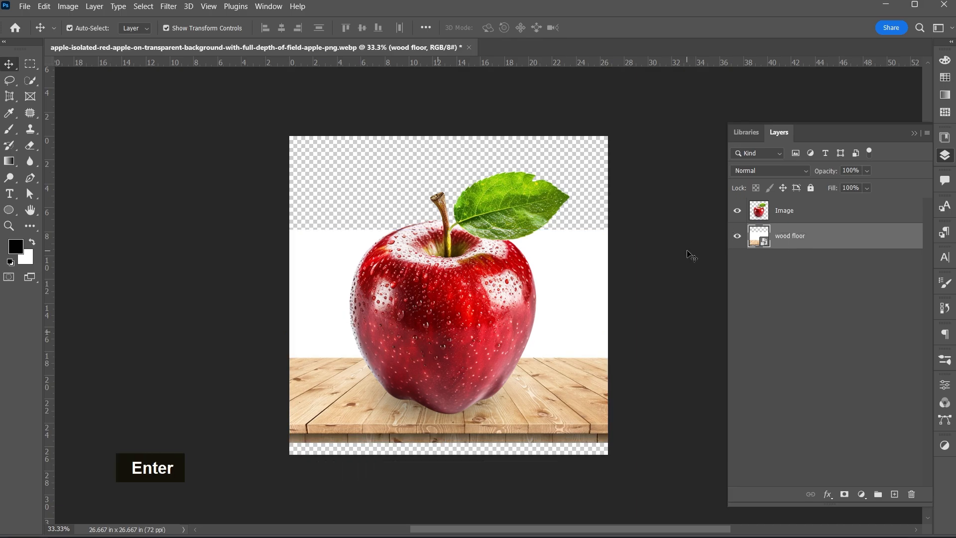
# Step: Hide the Image layer and mask the wood floor layer with a rectangular selection around the wooden planks, cutting away the white area
pyautogui.click(565, 384)
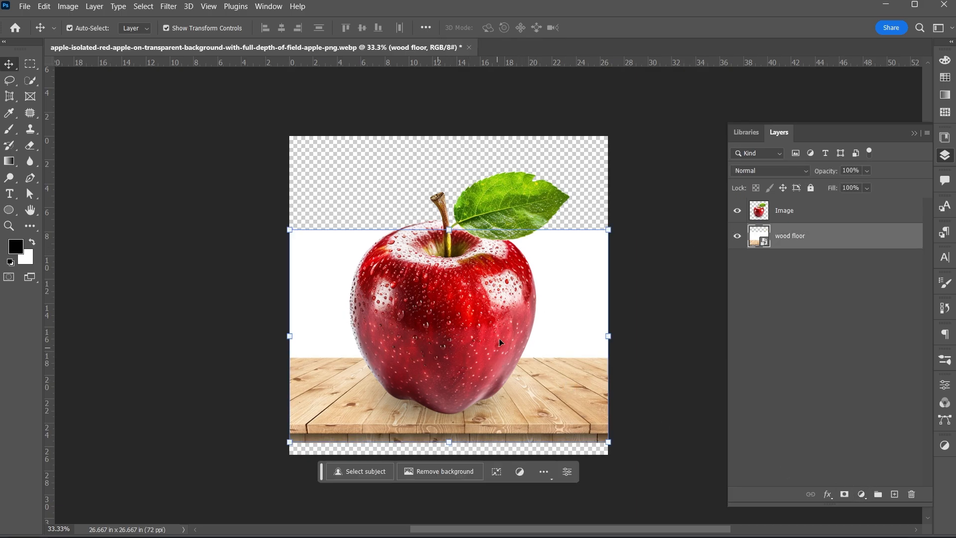
pyautogui.click(30, 64)
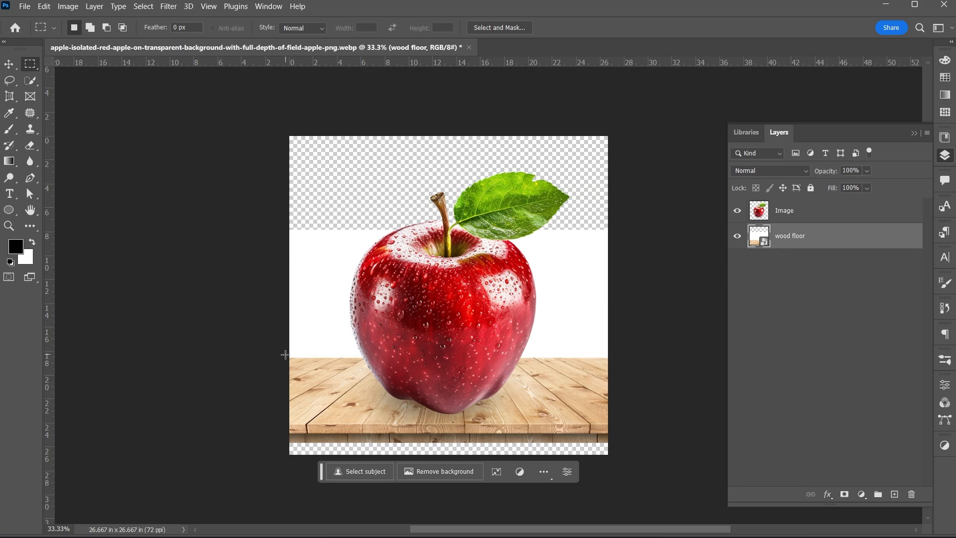
pyautogui.press('v')
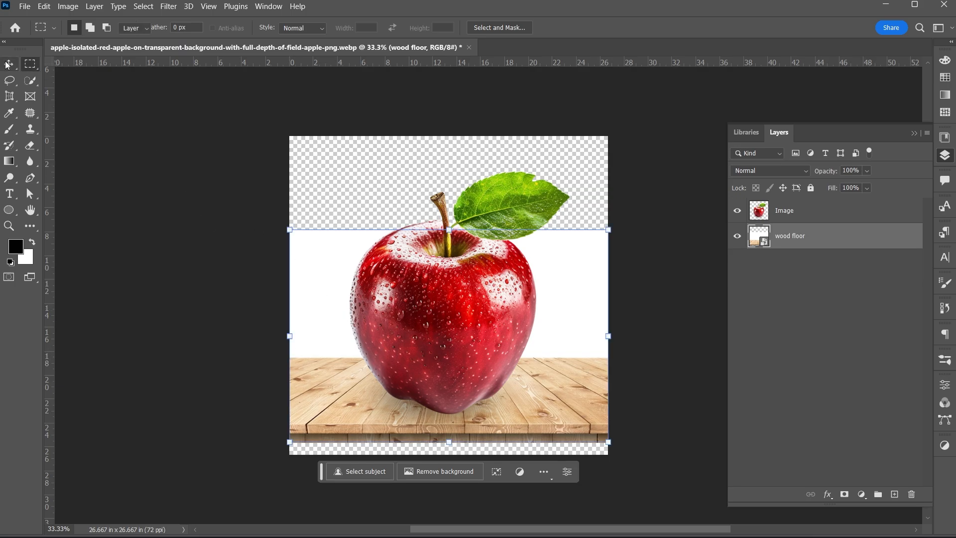
pyautogui.click(737, 211)
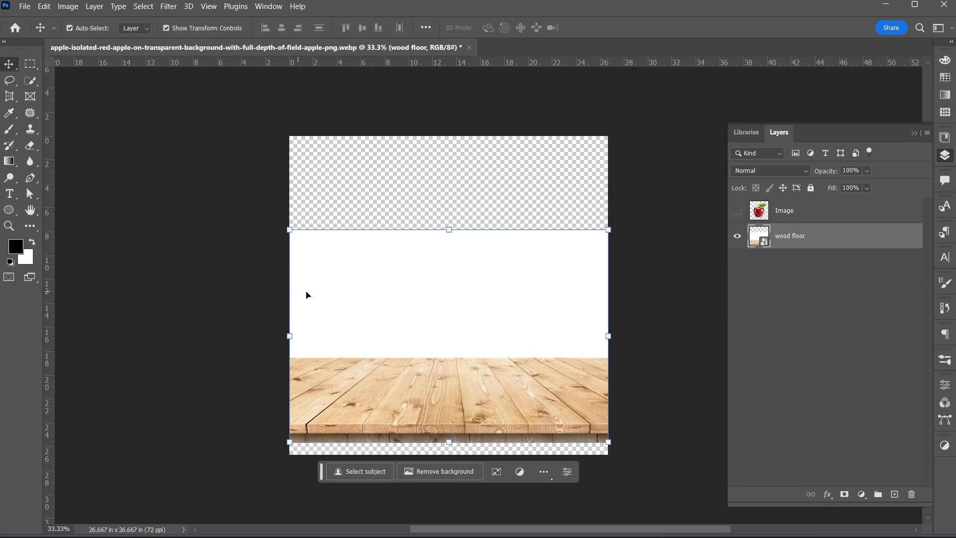
pyautogui.press('m')
pyautogui.moveTo(289, 357); pyautogui.dragTo(611, 442)
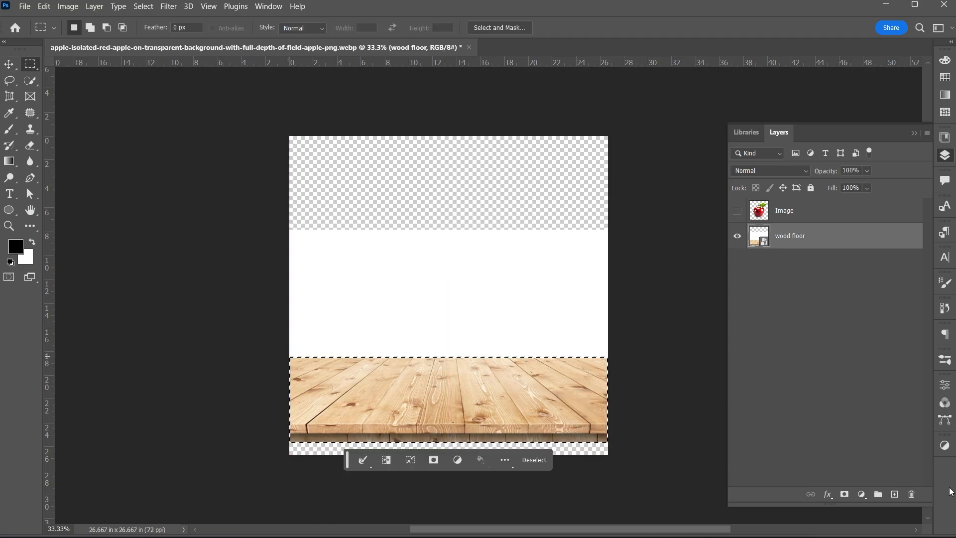
pyautogui.click(845, 494)
# Step: Move the masked floor down to the canvas's lower edge, show the Image layer again and lower the apple slightly
pyautogui.press('v')
pyautogui.moveTo(443, 407); pyautogui.dragTo(444, 419)
pyautogui.click(822, 349)
pyautogui.click(737, 210)
pyautogui.moveTo(451, 359); pyautogui.dragTo(450, 365)
pyautogui.click(700, 384)
# Step: Scale the apple down to about 88% and seat it on the wooden floor
pyautogui.click(516, 358)
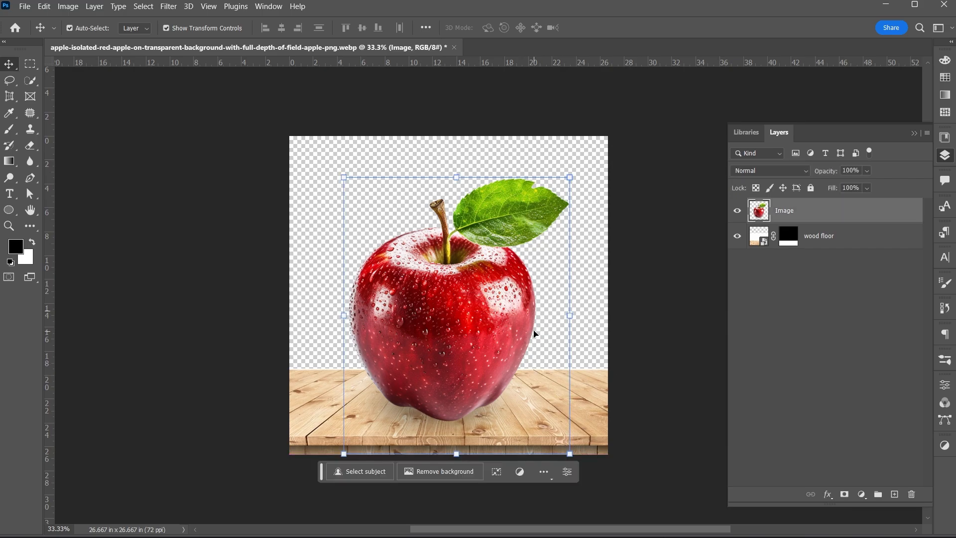
pyautogui.moveTo(456, 177); pyautogui.dragTo(456, 210)
pyautogui.moveTo(452, 345); pyautogui.dragTo(451, 342)
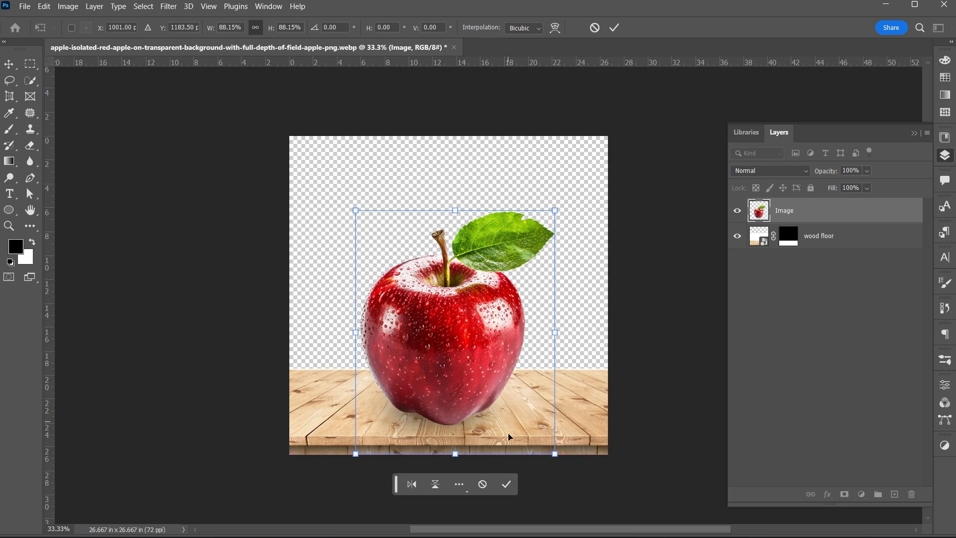
pyautogui.click(652, 376)
# Step: Place apples-on-branch-min as an embedded image, enlarged to about 132% and centred horizontally over the upper part of the canvas
pyautogui.click(14, 4)
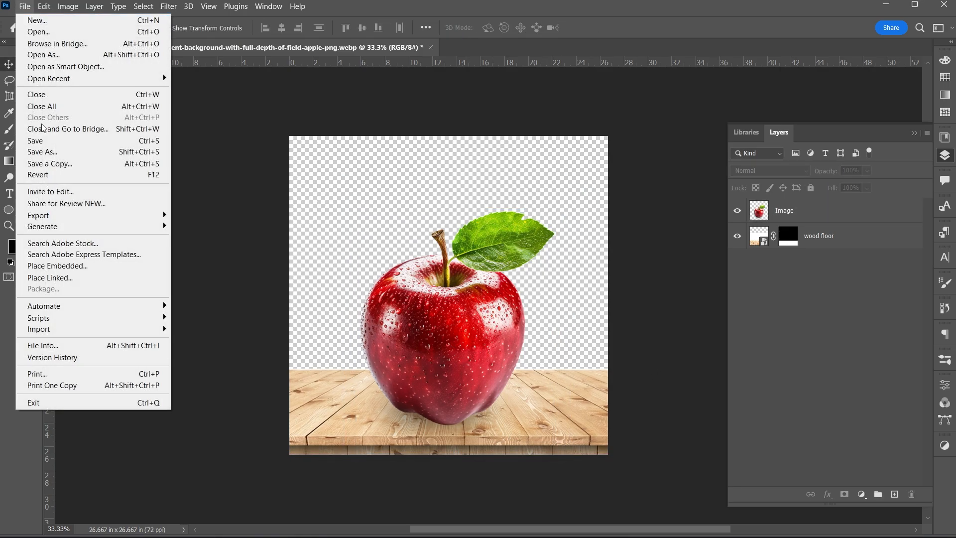
pyautogui.click(307, 264)
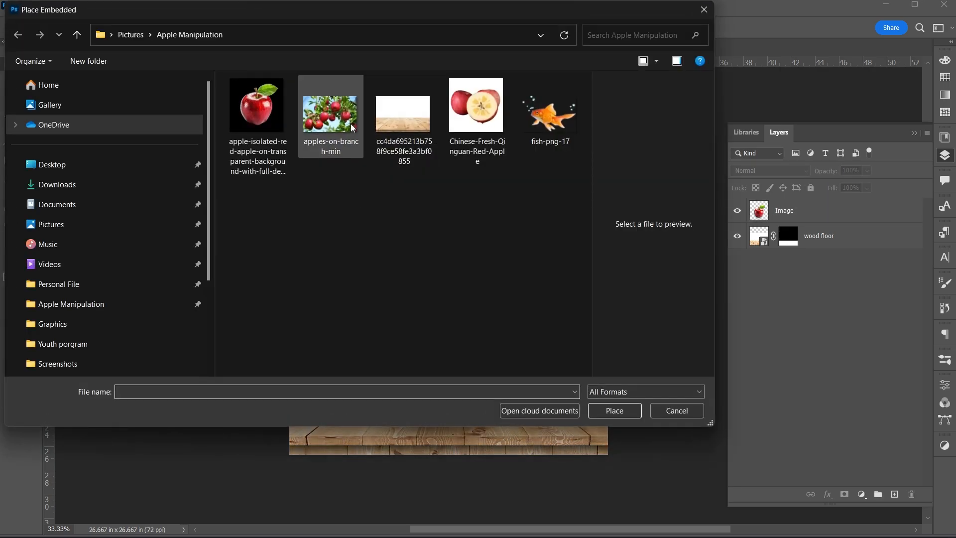
pyautogui.click(350, 124)
pyautogui.click(613, 407)
pyautogui.moveTo(480, 327); pyautogui.dragTo(450, 291)
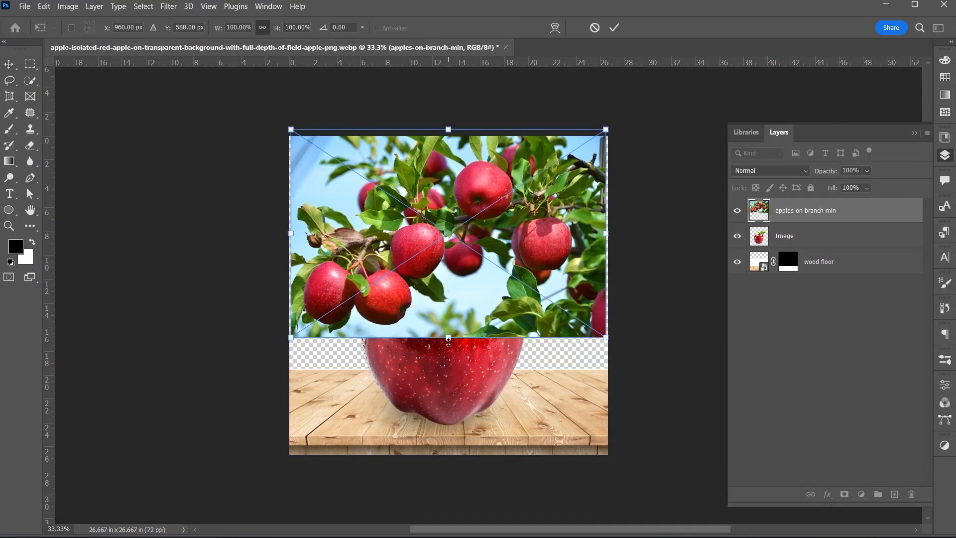
pyautogui.moveTo(449, 338); pyautogui.dragTo(448, 405)
pyautogui.moveTo(446, 317); pyautogui.dragTo(445, 291)
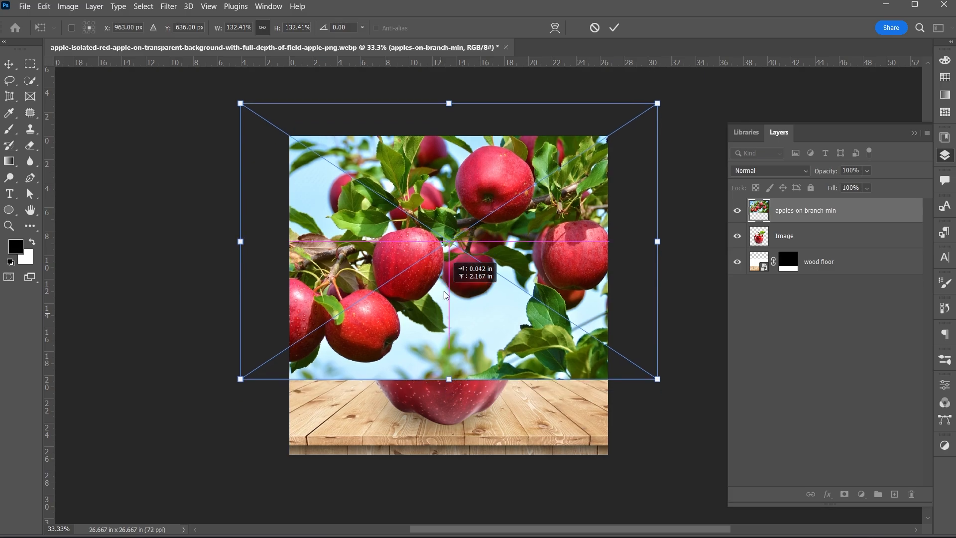
pyautogui.press('Return')
# Step: Move the apples-on-branch-min layer beneath wood floor and rename it as Background
pyautogui.moveTo(754, 207); pyautogui.dragTo(754, 278)
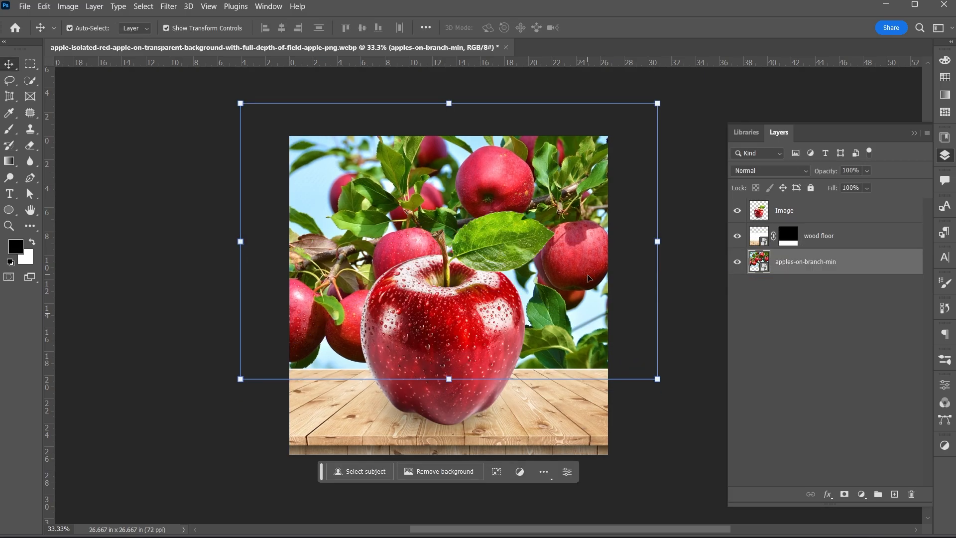
pyautogui.doubleClick(809, 262)
pyautogui.write('Background')
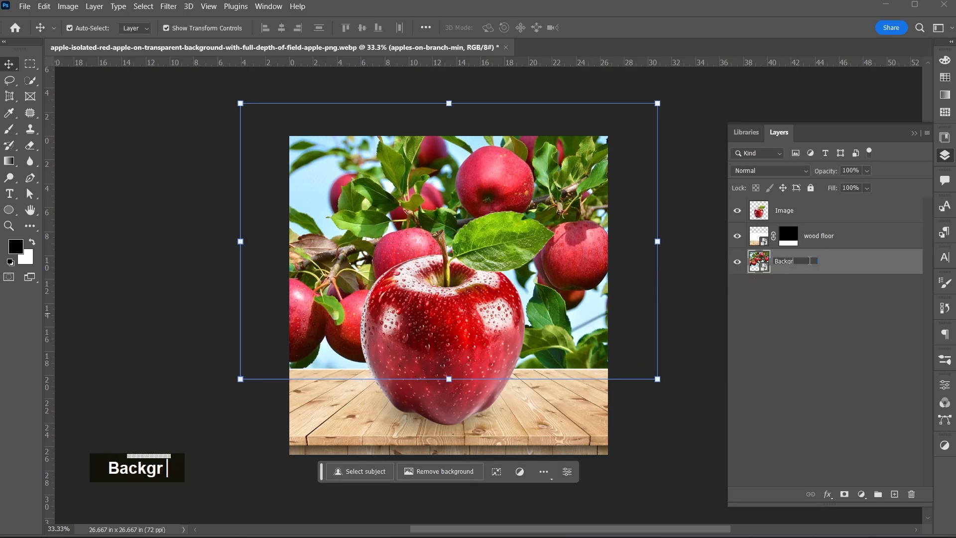
pyautogui.press('Return')
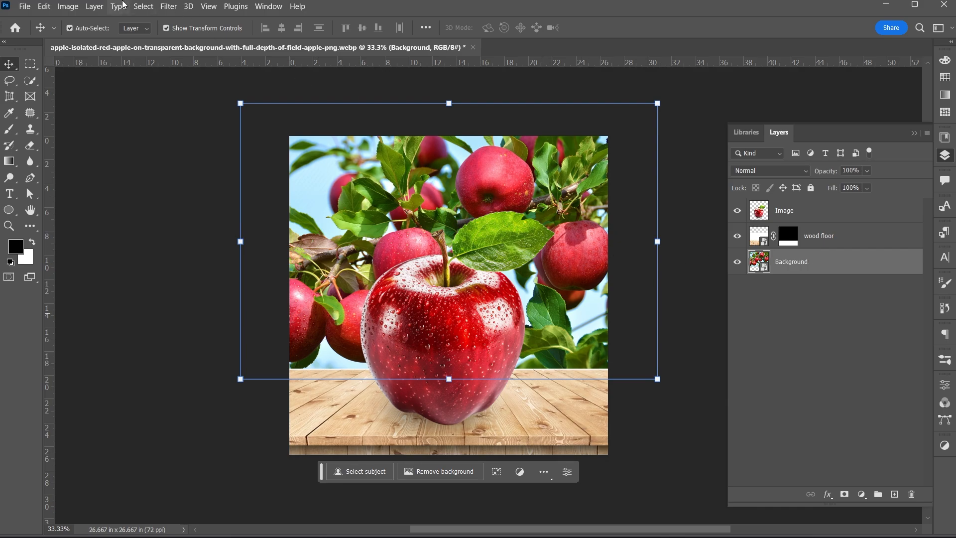
pyautogui.click(68, 6)
pyautogui.moveTo(108, 10)
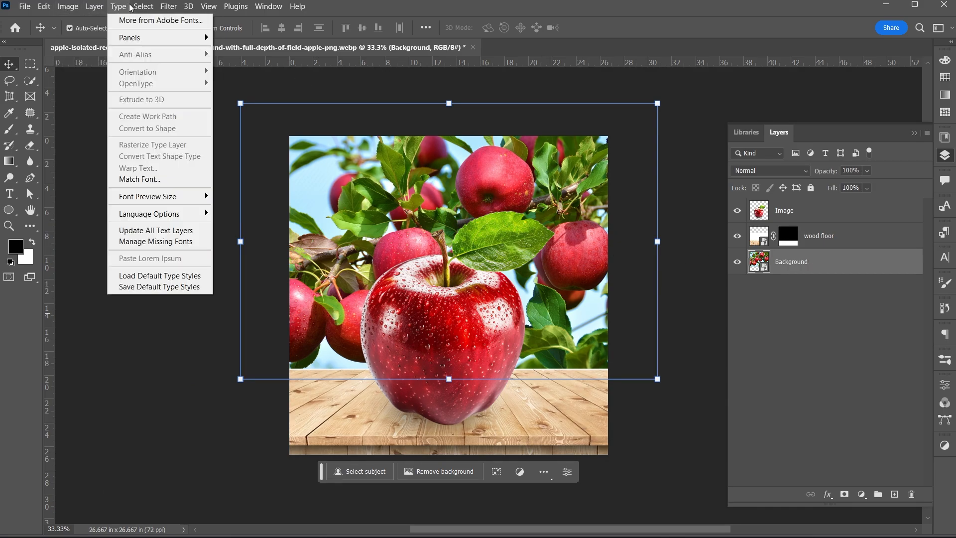
# Step: Apply a Gaussian Blur with a radius of 29.1 pixels to the Background layer
pyautogui.moveTo(164, 9)
pyautogui.click(798, 265)
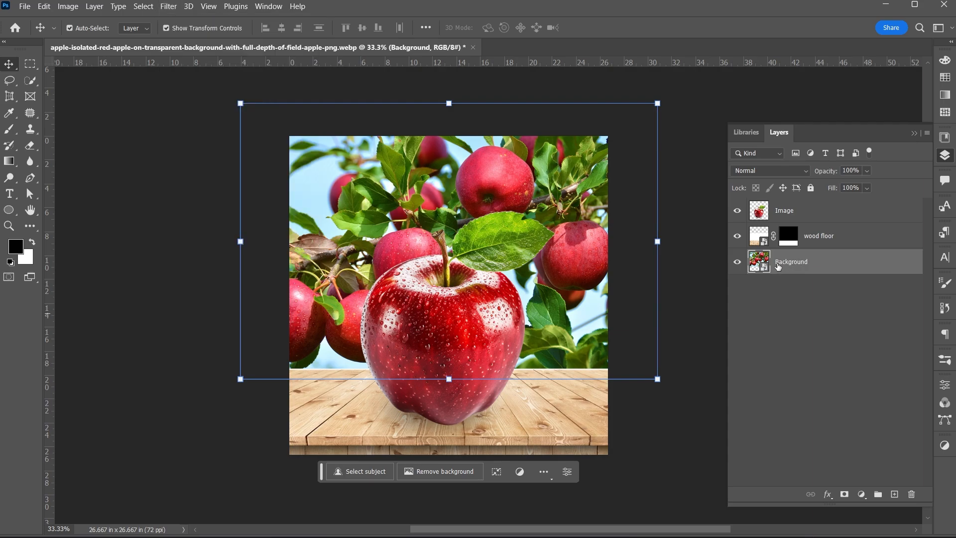
pyautogui.click(169, 6)
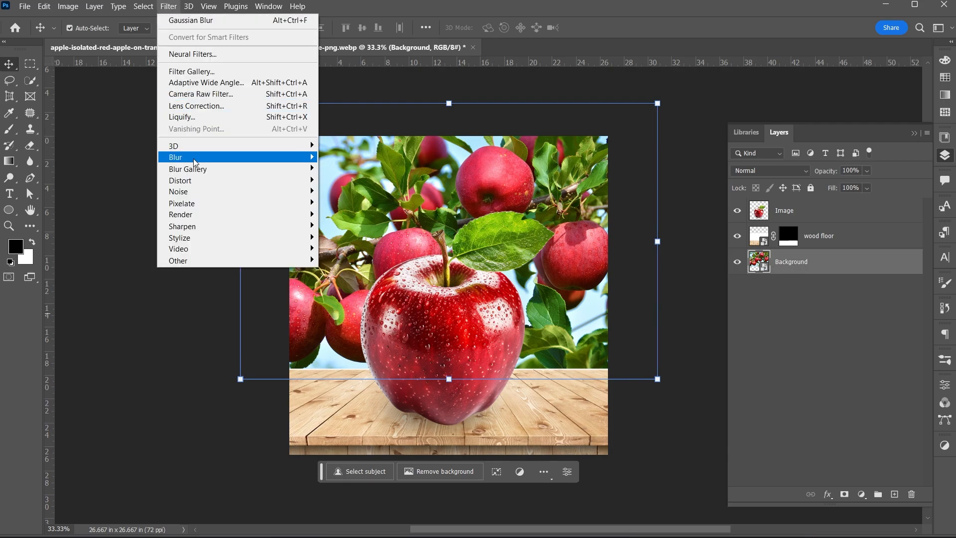
pyautogui.moveTo(301, 157)
pyautogui.click(354, 205)
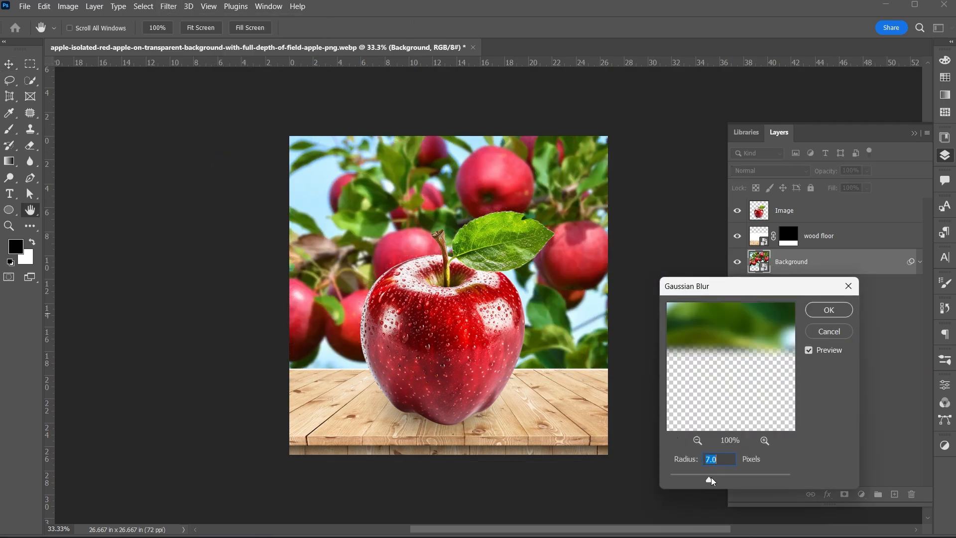
pyautogui.moveTo(711, 477); pyautogui.dragTo(727, 477)
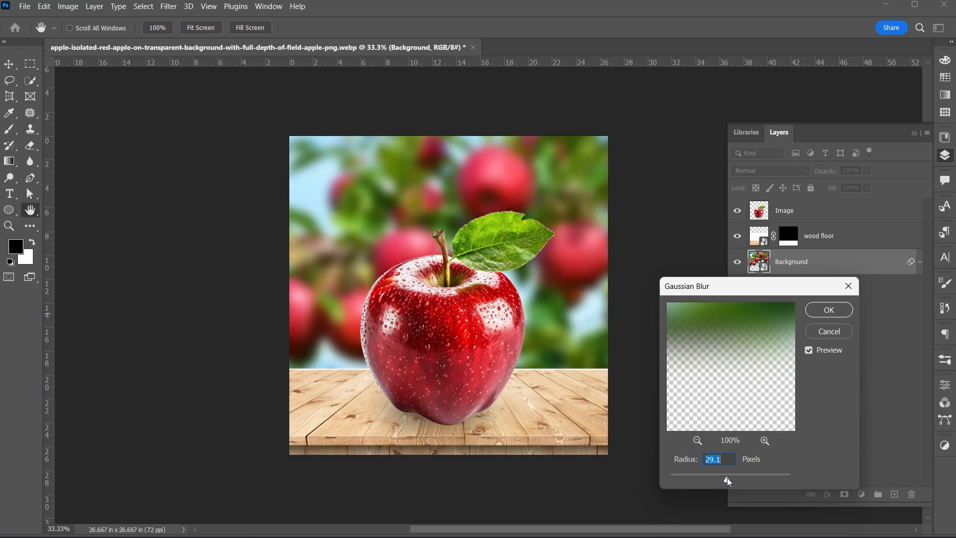
pyautogui.click(829, 310)
pyautogui.press('v')
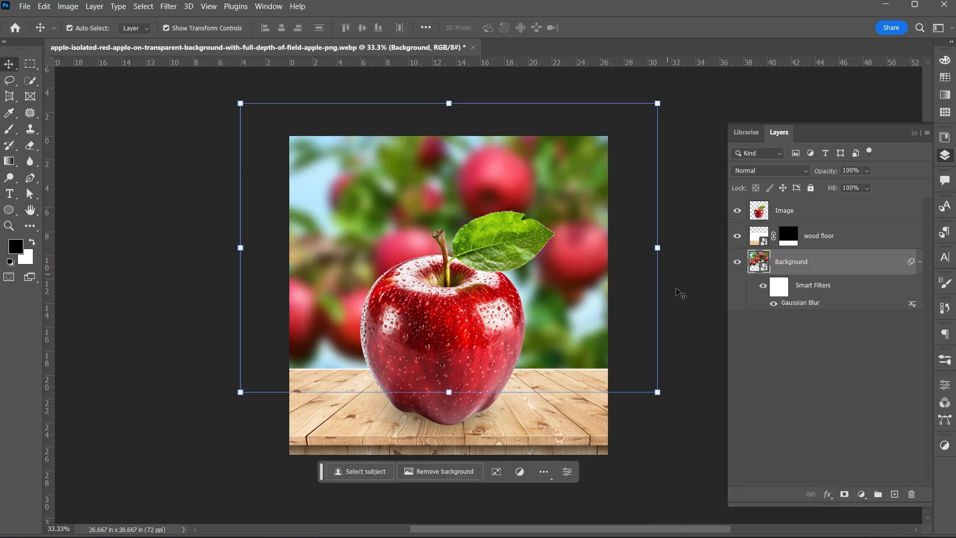
# Step: Duplicate the Image layer and rename the copy as Transperent
pyautogui.scroll(2, 471, 340)
pyautogui.scroll(-2, 471, 339)
pyautogui.keyDown('alt'); pyautogui.scroll(2, 470, 339); pyautogui.keyUp('alt')
pyautogui.click(473, 339)
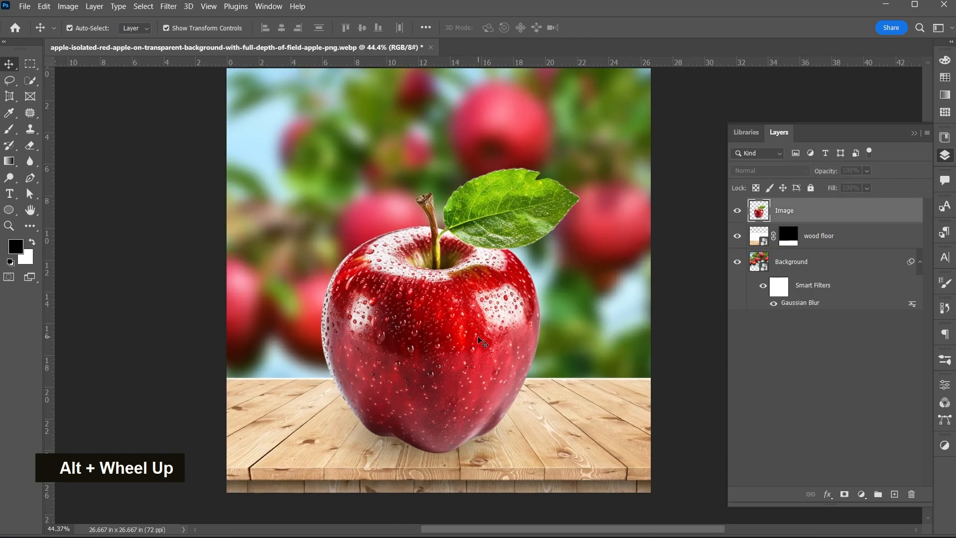
pyautogui.keyDown('alt'); pyautogui.scroll(-1, 476, 340); pyautogui.keyUp('alt')
pyautogui.keyDown('alt'); pyautogui.scroll(-1, 463, 336); pyautogui.keyUp('alt')
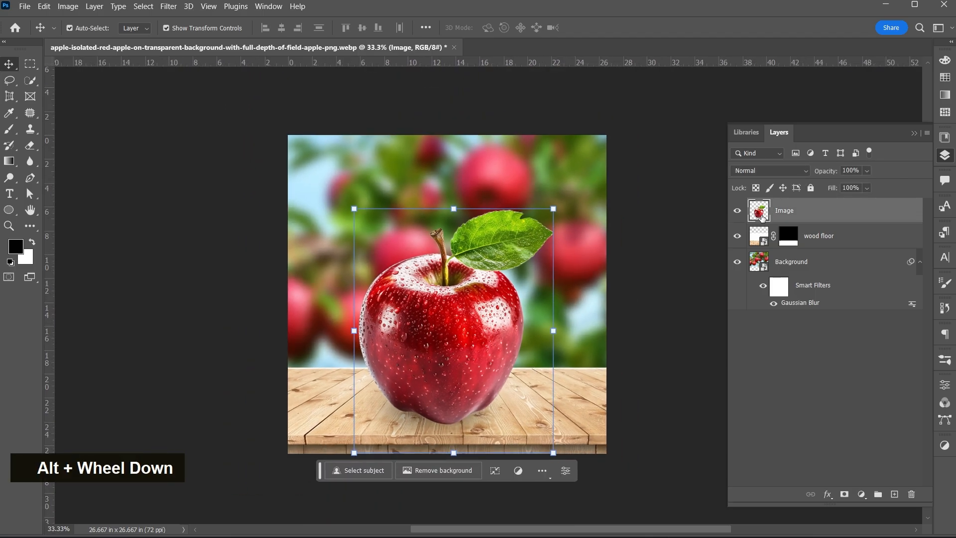
pyautogui.hotkey('ctrl', 'j')
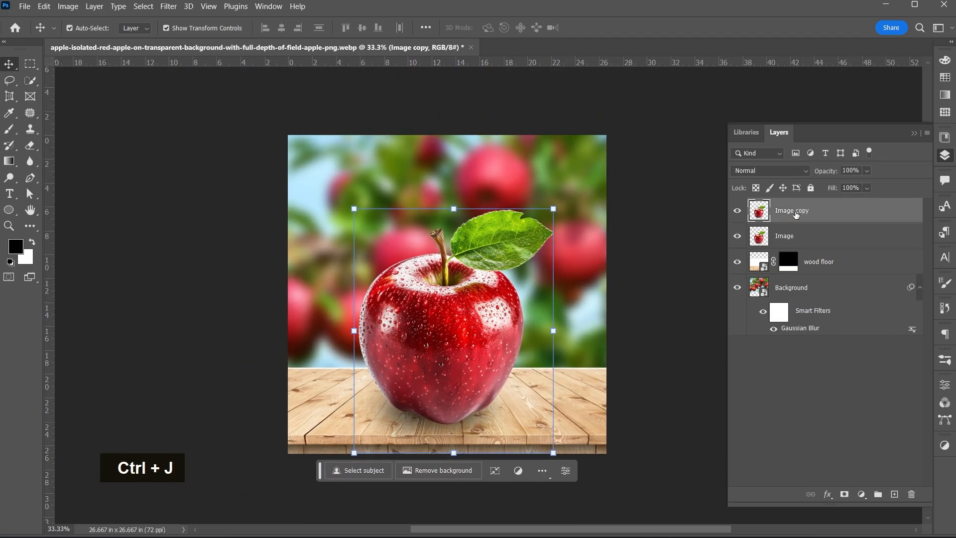
pyautogui.doubleClick(795, 213)
pyautogui.write('Transperent')
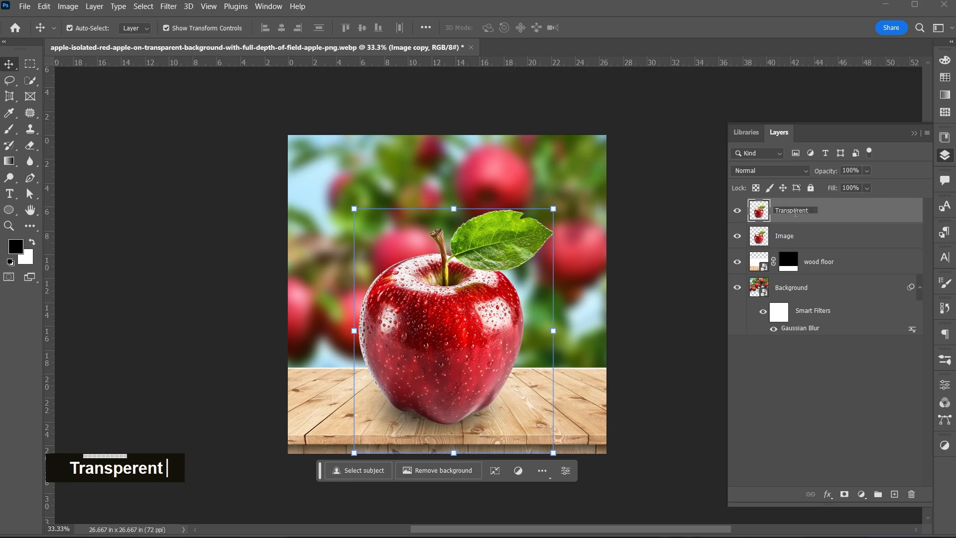
pyautogui.press('Return')
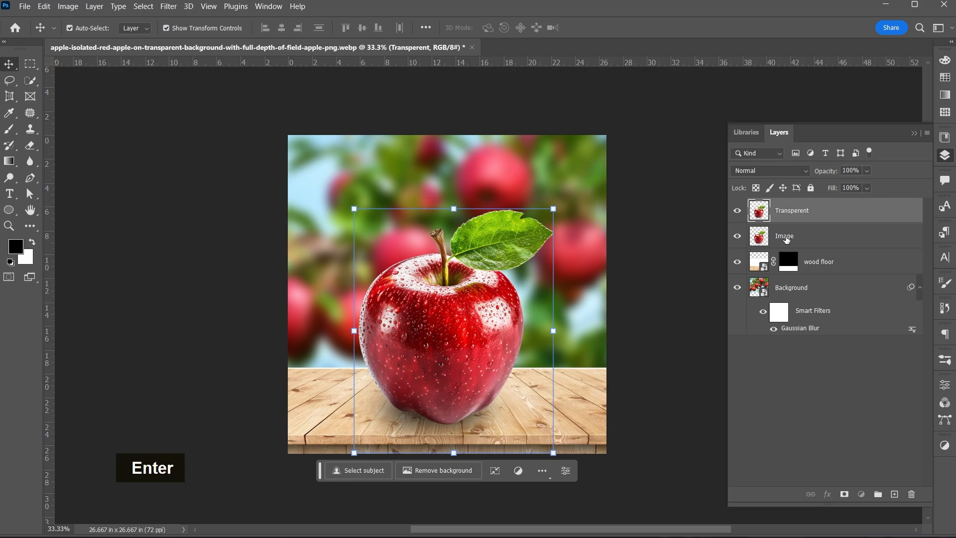
# Step: Hide the original Image layer beneath the Transperent copy
pyautogui.hotkey('ctrl', 'z')
pyautogui.hotkey('ctrl', 'z')
pyautogui.hotkey('ctrl', 'z')
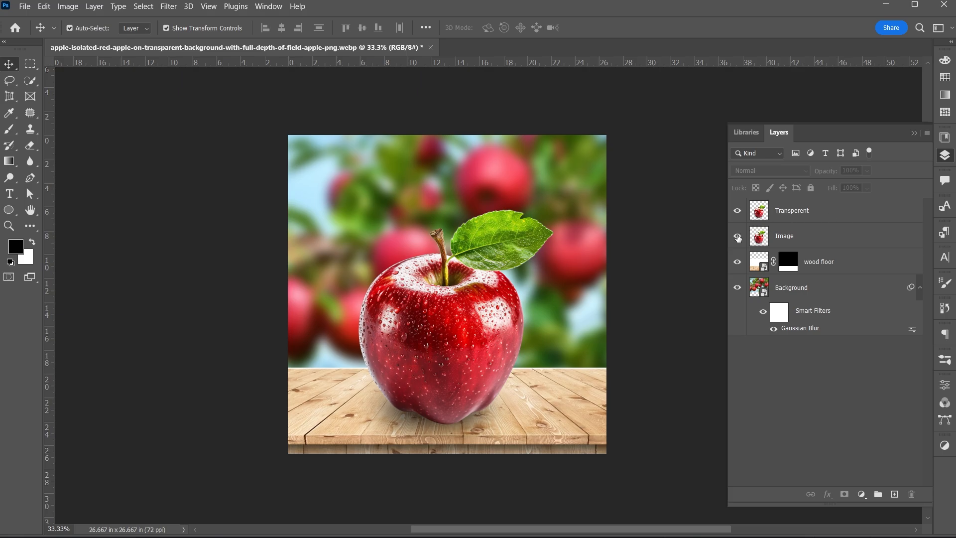
pyautogui.click(738, 236)
# Step: Desaturate the Transperent layer and set its blending mode to Screen
pyautogui.click(67, 6)
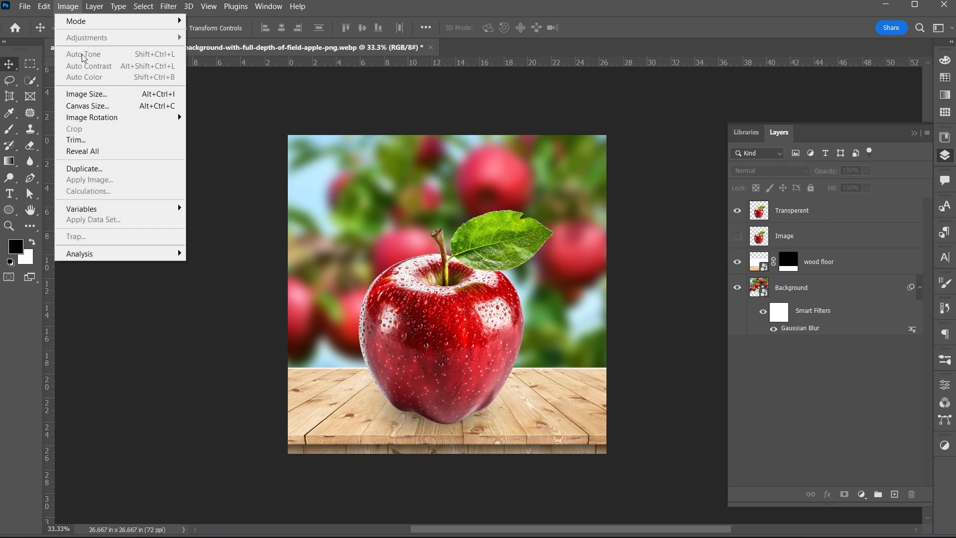
pyautogui.press('Escape')
pyautogui.click(761, 218)
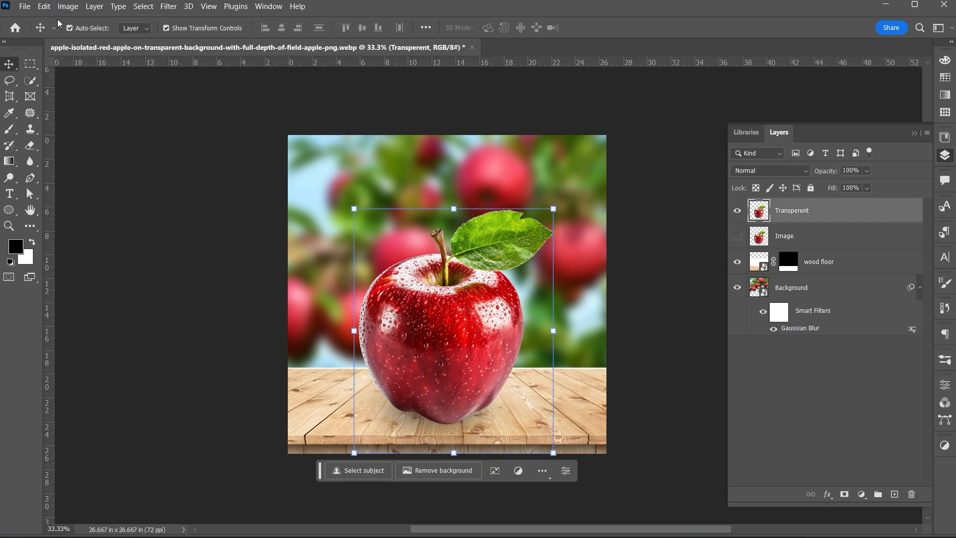
pyautogui.click(68, 6)
pyautogui.moveTo(84, 38)
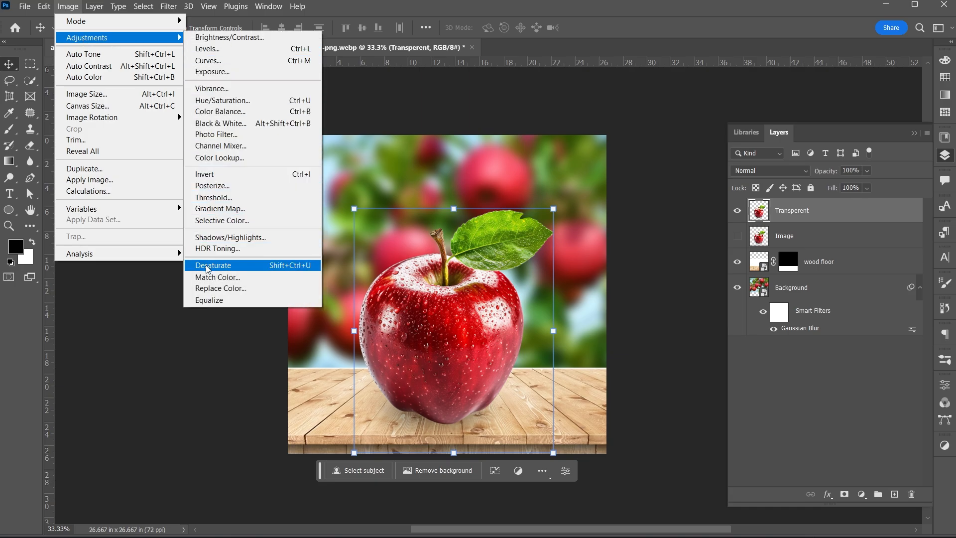
pyautogui.click(247, 268)
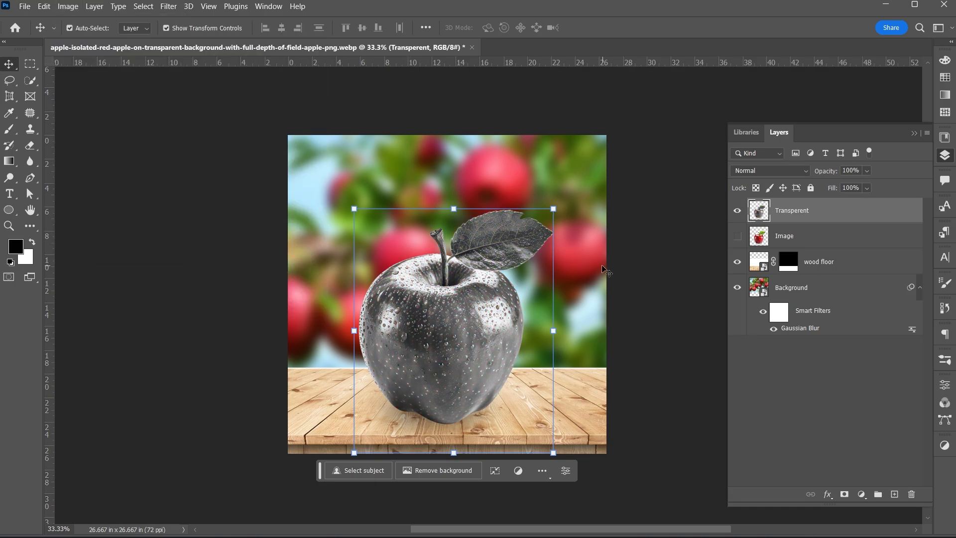
pyautogui.click(766, 171)
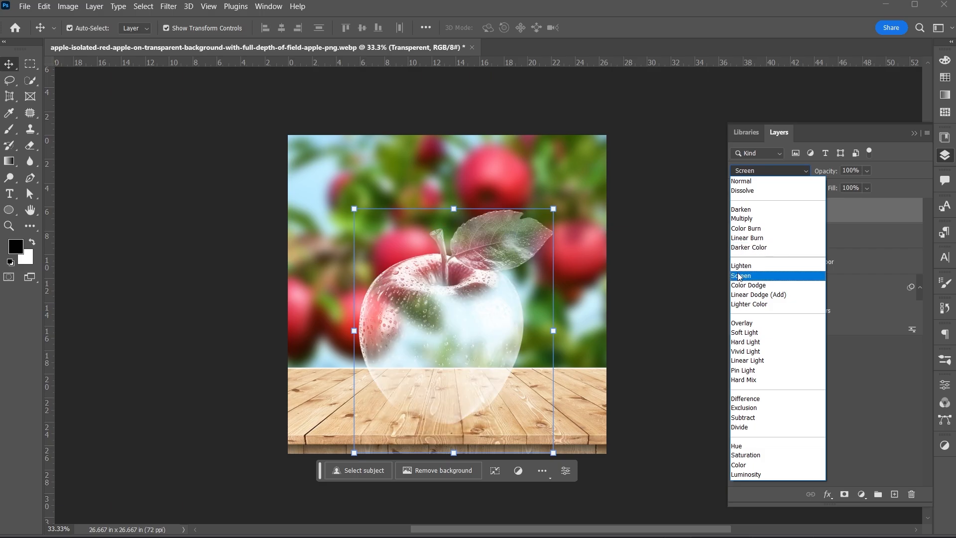
pyautogui.click(739, 275)
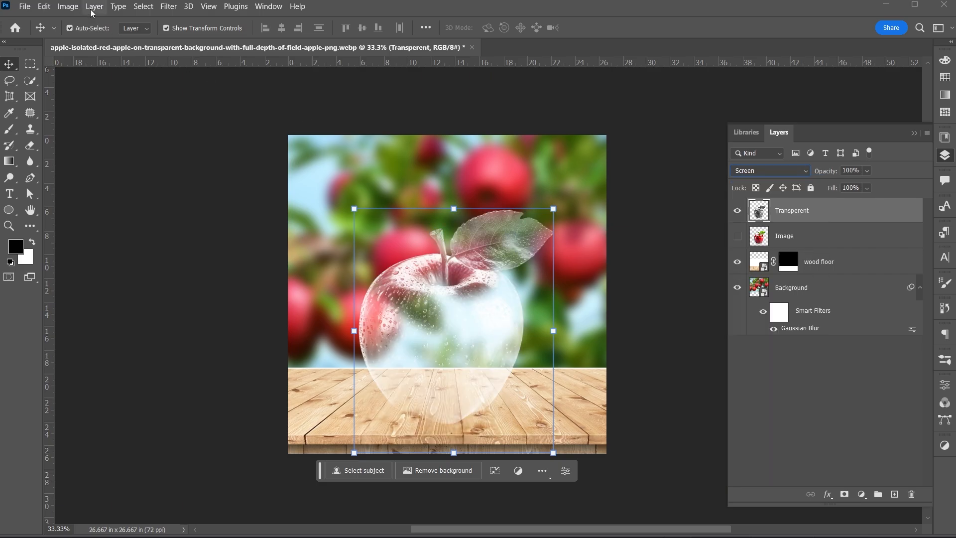
# Step: Apply Levels to the Transperent layer with input values of 87, 0.5 and 185
pyautogui.click(69, 7)
pyautogui.moveTo(85, 37)
pyautogui.click(199, 49)
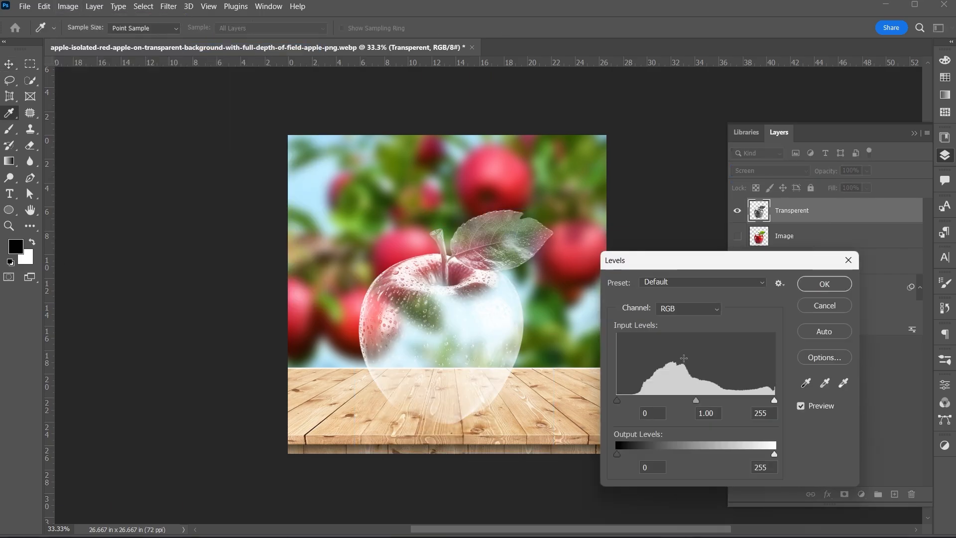
pyautogui.moveTo(621, 402); pyautogui.dragTo(660, 404)
pyautogui.moveTo(774, 400); pyautogui.dragTo(668, 401)
pyautogui.click(671, 400)
pyautogui.click(822, 283)
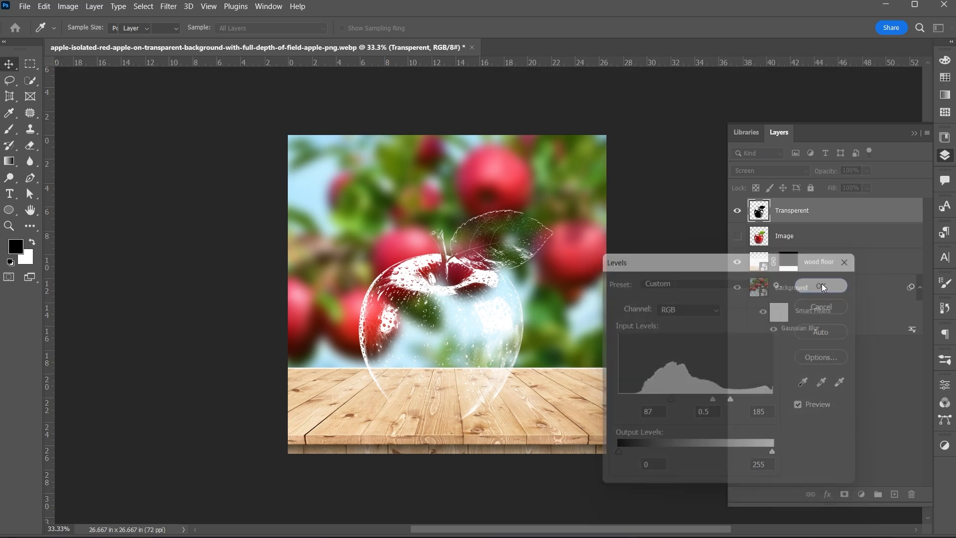
pyautogui.press('v')
pyautogui.click(621, 288)
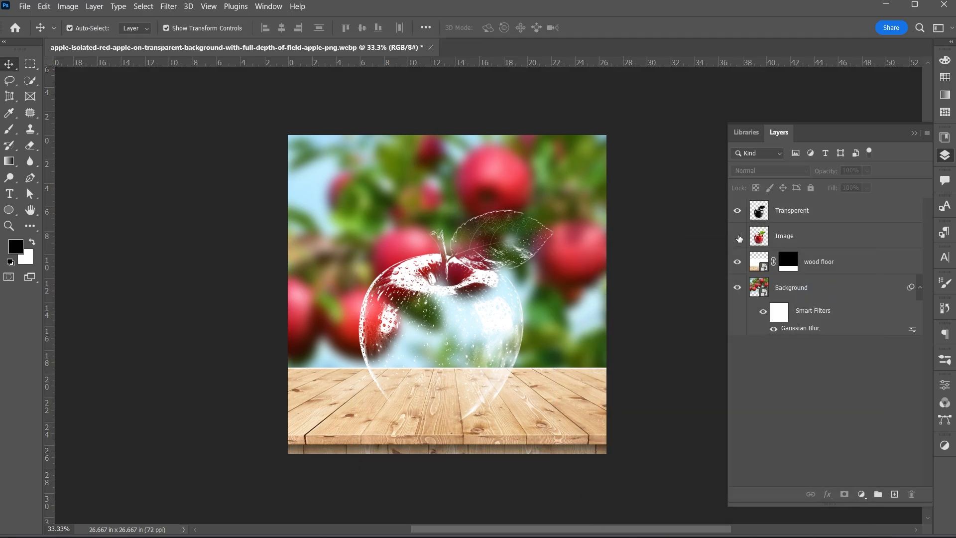
# Step: Show the original Image layer and add a layer mask to the Transperent layer
pyautogui.click(738, 237)
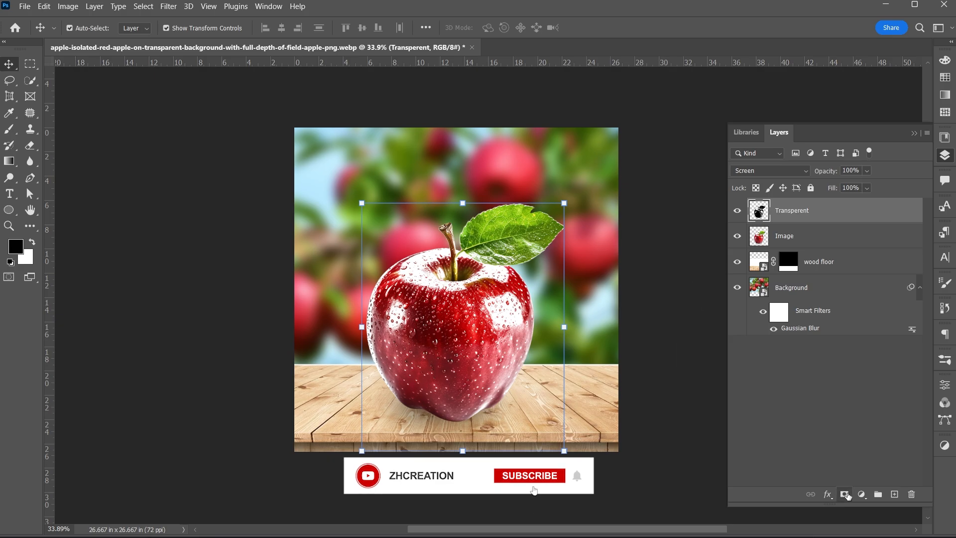
pyautogui.click(844, 494)
# Step: Paint black on the Transperent layer's mask over the leaf and stem with a Hard Round brush, reducing its size from 62 to 21 px
pyautogui.keyDown('alt'); pyautogui.scroll(4, 683, 245); pyautogui.keyUp('alt')
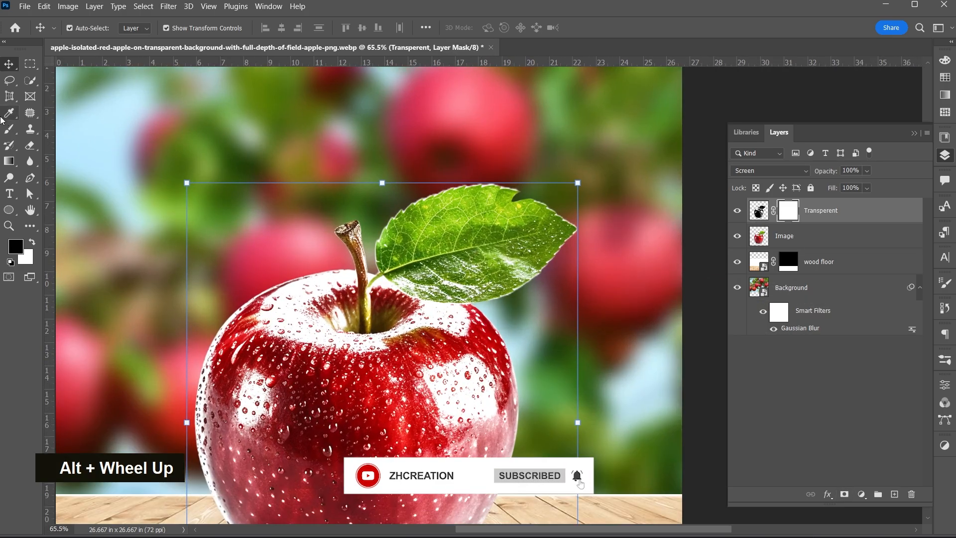
pyautogui.click(11, 129)
pyautogui.rightClick(471, 211)
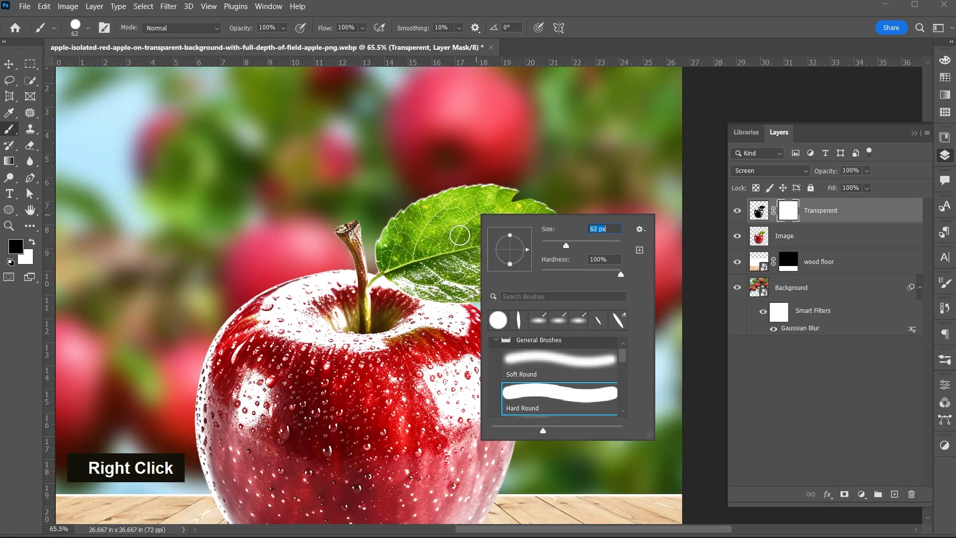
pyautogui.click(412, 237)
pyautogui.moveTo(436, 217)
pyautogui.mouseDown()
pyautogui.moveTo(470, 216)
pyautogui.moveTo(463, 279)
pyautogui.moveTo(398, 274)
pyautogui.moveTo(438, 289)
pyautogui.moveTo(518, 278)
pyautogui.moveTo(568, 234)
pyautogui.moveTo(528, 196)
pyautogui.moveTo(441, 186)
pyautogui.moveTo(385, 239)
pyautogui.moveTo(393, 267)
pyautogui.mouseUp()
pyautogui.rightClick(432, 268)
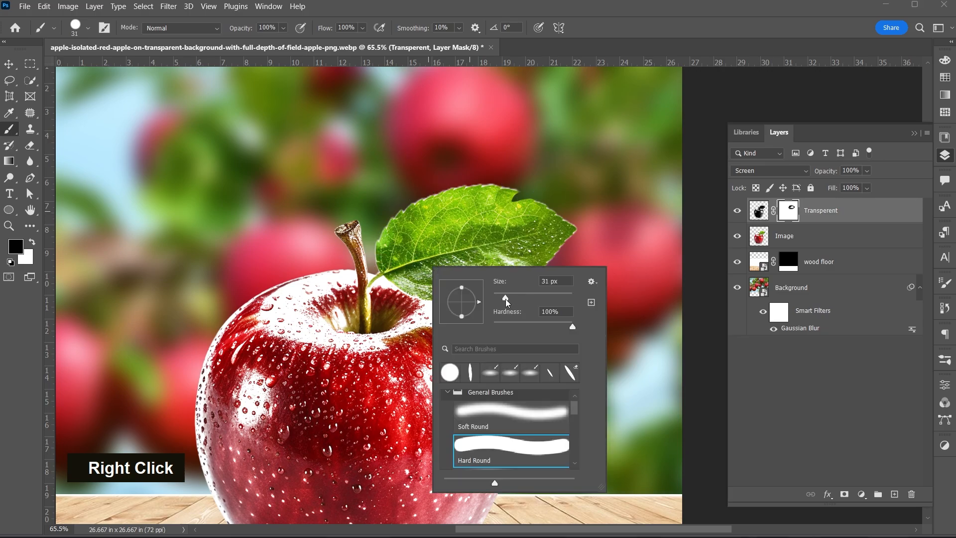
pyautogui.press('Return')
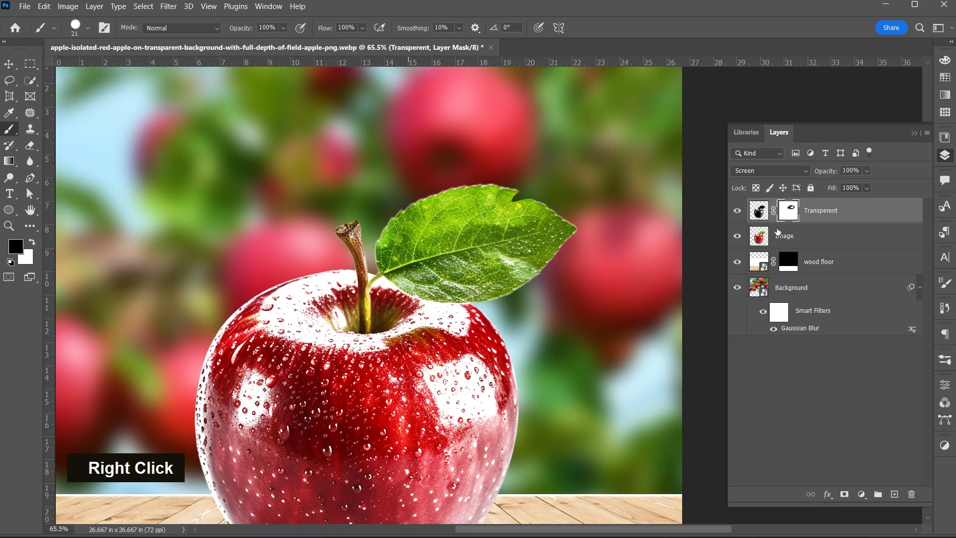
# Step: Add a layer mask to the Image layer and begin painting black over the apple's upper left body with a 51 px brush
pyautogui.click(780, 239)
pyautogui.click(844, 494)
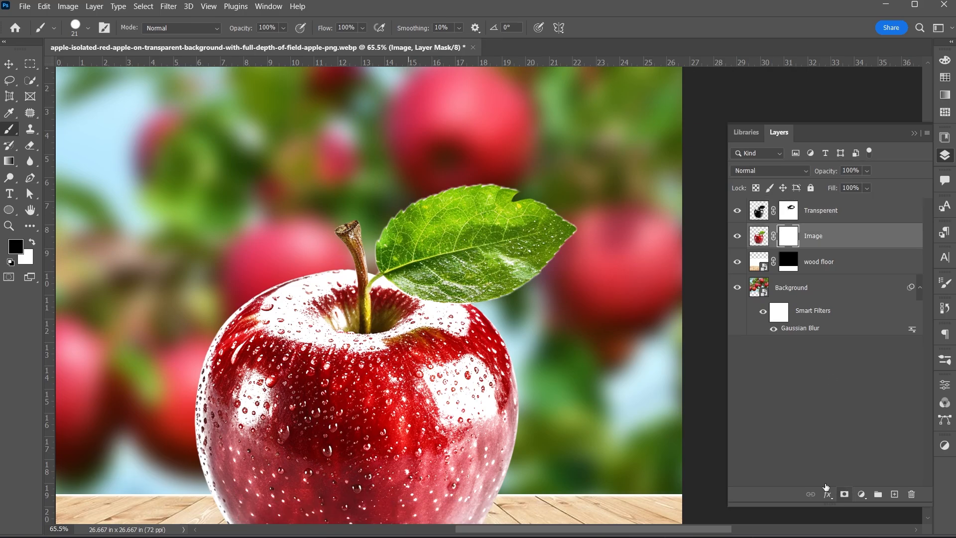
pyautogui.rightClick(313, 355)
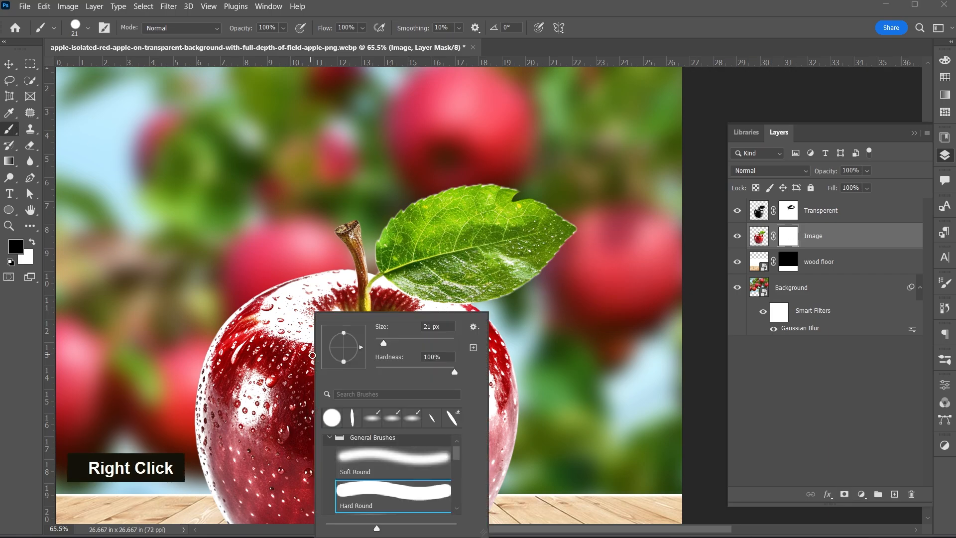
pyautogui.moveTo(394, 343); pyautogui.dragTo(397, 344)
pyautogui.press('Return')
pyautogui.moveTo(318, 354); pyautogui.dragTo(287, 351)
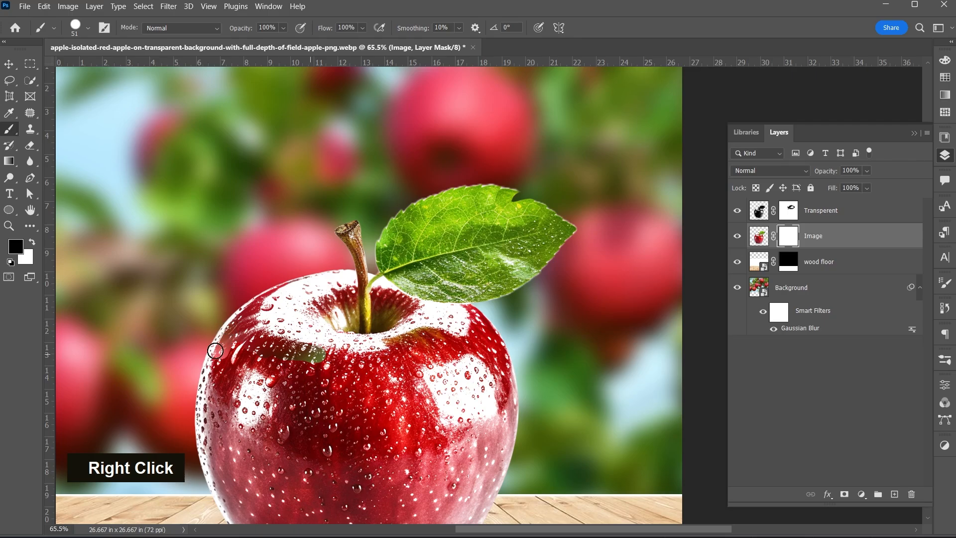
pyautogui.moveTo(200, 396)
pyautogui.mouseDown()
pyautogui.moveTo(236, 344)
pyautogui.moveTo(213, 392)
pyautogui.moveTo(232, 371)
pyautogui.mouseUp()
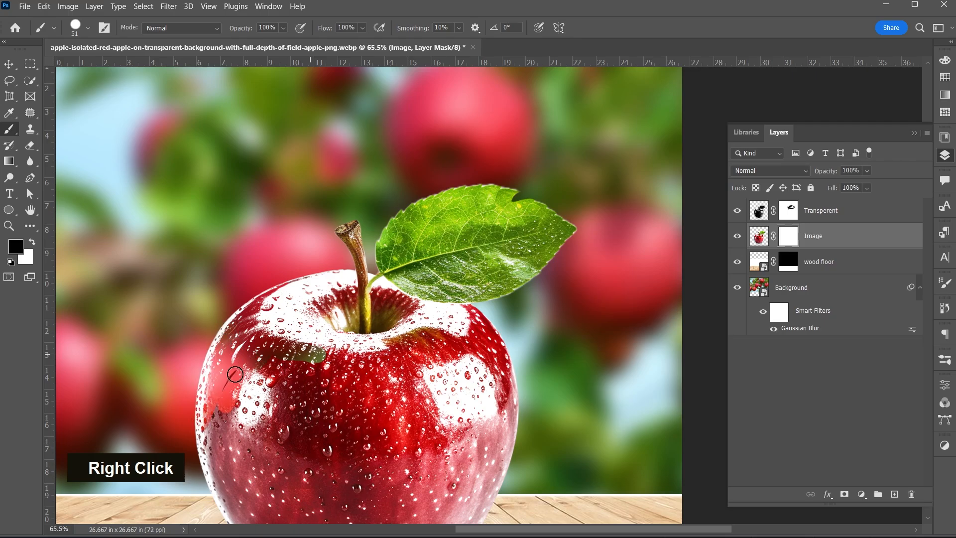
# Step: Mask out the upper body of the apple on the Image layer with a 177 px Hard Round brush, keeping the lower part red
pyautogui.press('alt')
pyautogui.scroll(-1, 305, 372)
pyautogui.rightClick(306, 335)
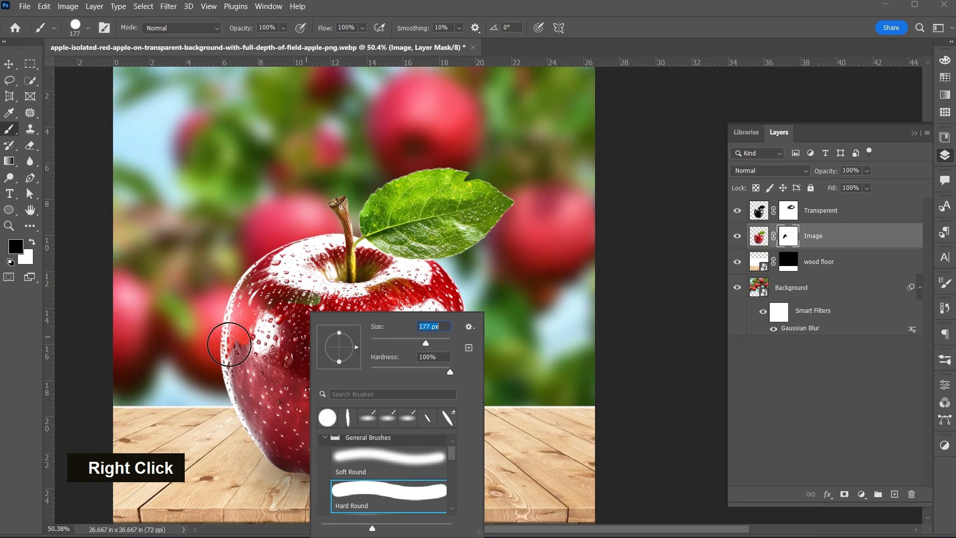
pyautogui.click(230, 348)
pyautogui.moveTo(234, 364)
pyautogui.mouseDown()
pyautogui.moveTo(449, 365)
pyautogui.moveTo(469, 332)
pyautogui.moveTo(462, 311)
pyautogui.moveTo(425, 298)
pyautogui.moveTo(378, 321)
pyautogui.moveTo(436, 324)
pyautogui.moveTo(266, 318)
pyautogui.mouseUp()
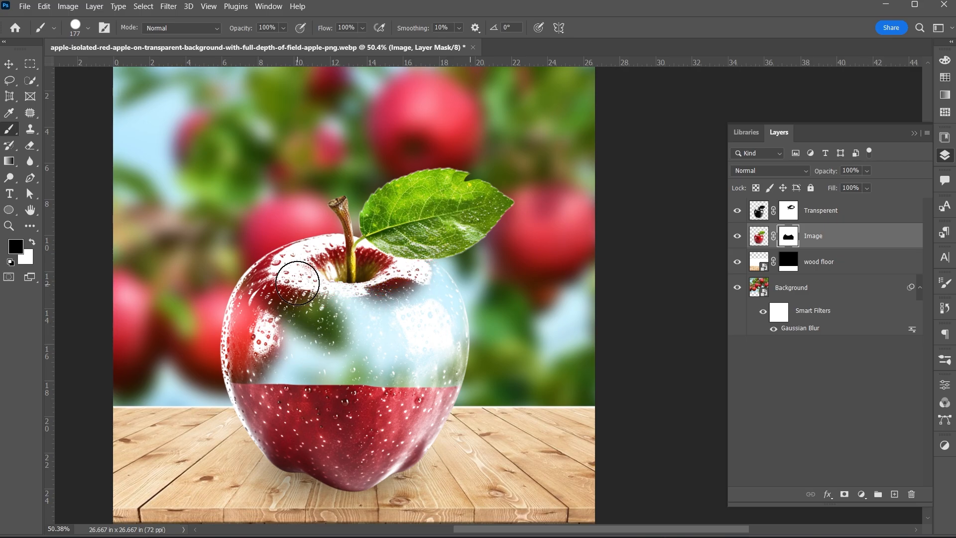
# Step: Mask out the red hollow around the stem on the Image layer with a 36 px brush, keeping the stem intact
pyautogui.rightClick(417, 325)
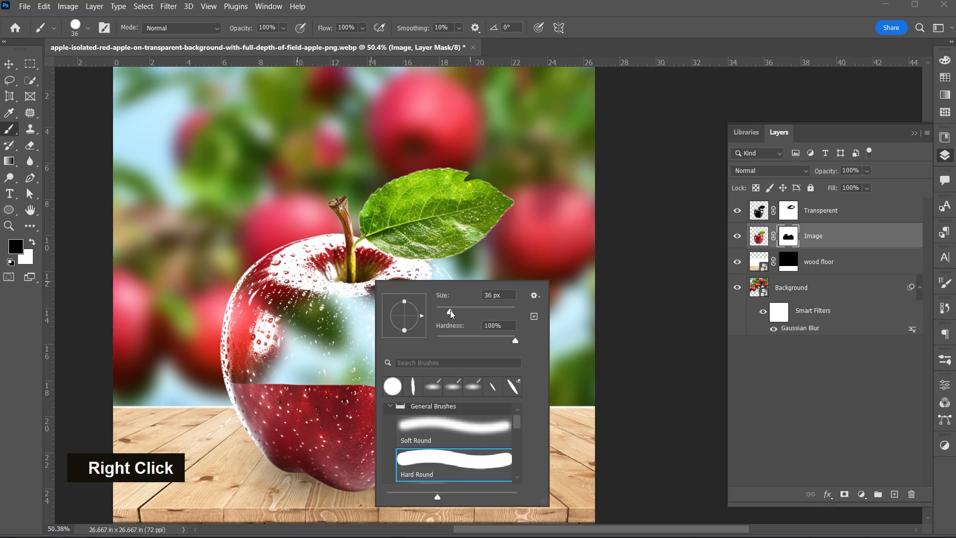
pyautogui.click(380, 274)
pyautogui.scroll(3, 361, 287)
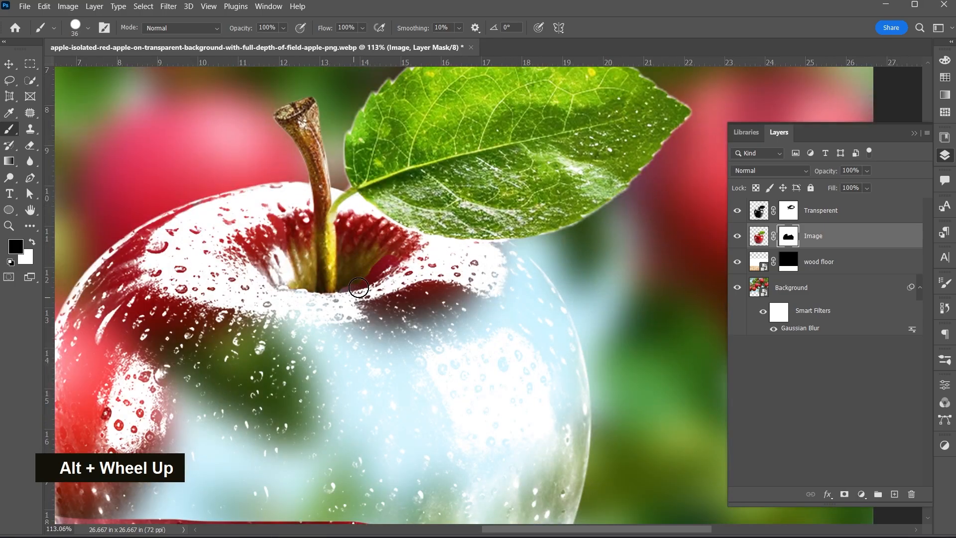
pyautogui.moveTo(359, 288)
pyautogui.mouseDown()
pyautogui.moveTo(368, 238)
pyautogui.moveTo(352, 285)
pyautogui.mouseUp()
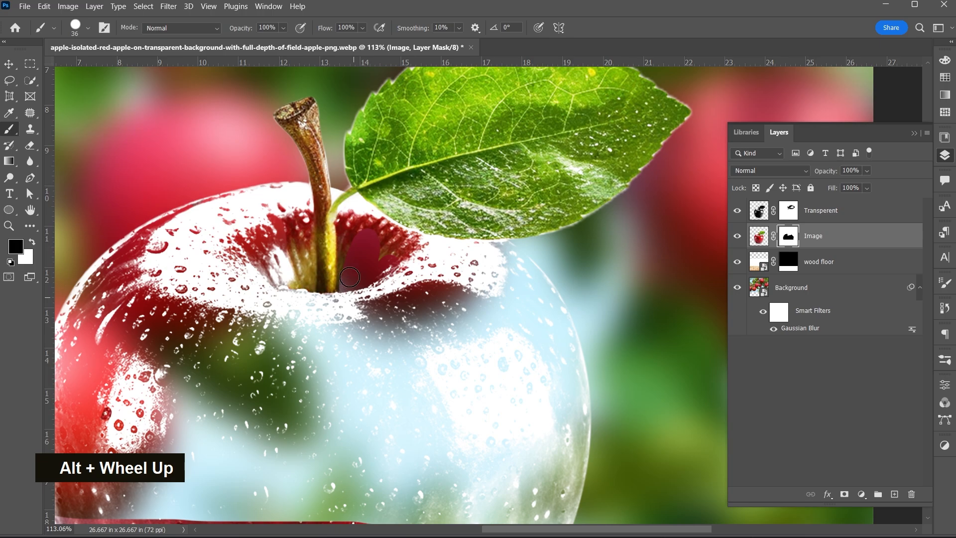
pyautogui.moveTo(347, 230)
pyautogui.mouseDown()
pyautogui.moveTo(350, 211)
pyautogui.moveTo(420, 248)
pyautogui.mouseUp()
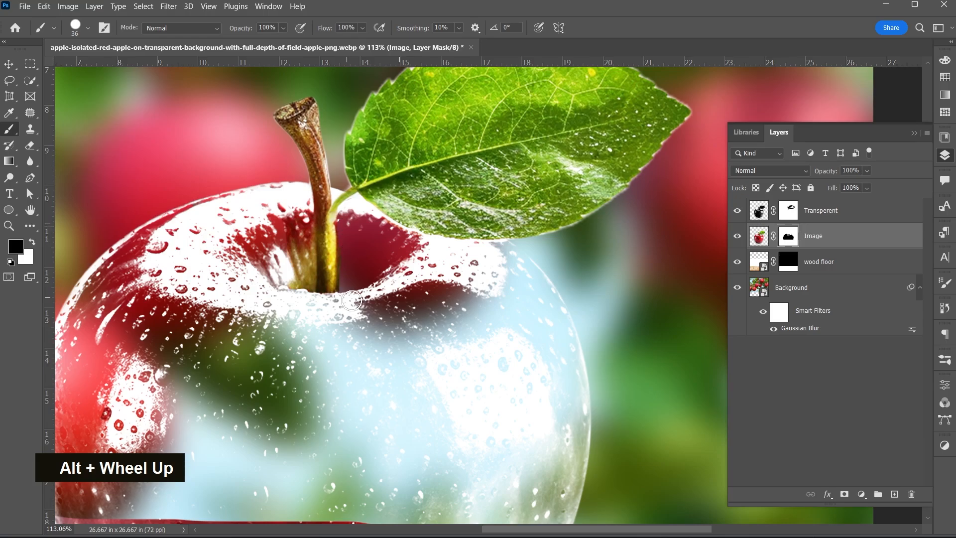
pyautogui.moveTo(289, 291)
pyautogui.mouseDown()
pyautogui.moveTo(298, 269)
pyautogui.moveTo(303, 302)
pyautogui.moveTo(305, 245)
pyautogui.moveTo(254, 193)
pyautogui.moveTo(303, 212)
pyautogui.mouseUp()
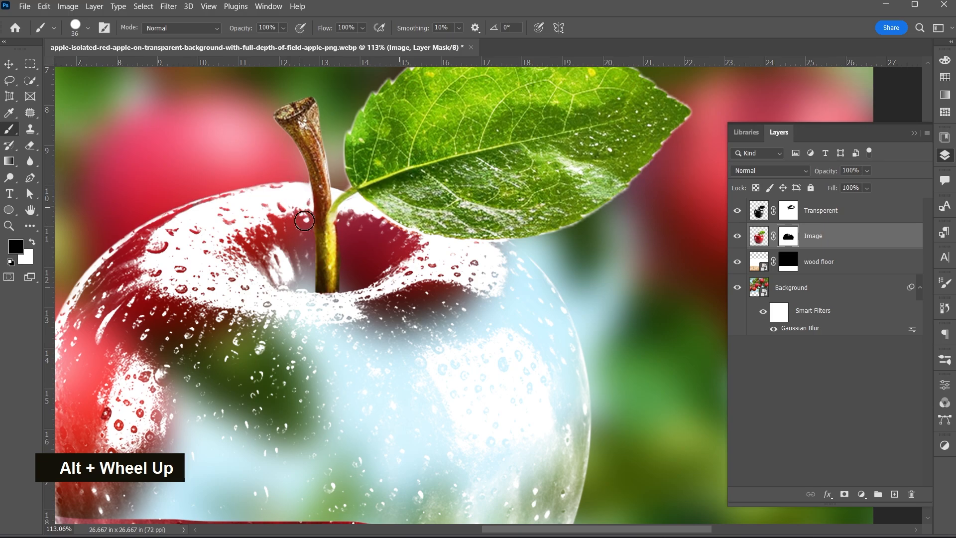
# Step: Extend the Image layer's masked area straight across the apple down to the back edge of the table with a 190 px brush
pyautogui.scroll(-4, 367, 268)
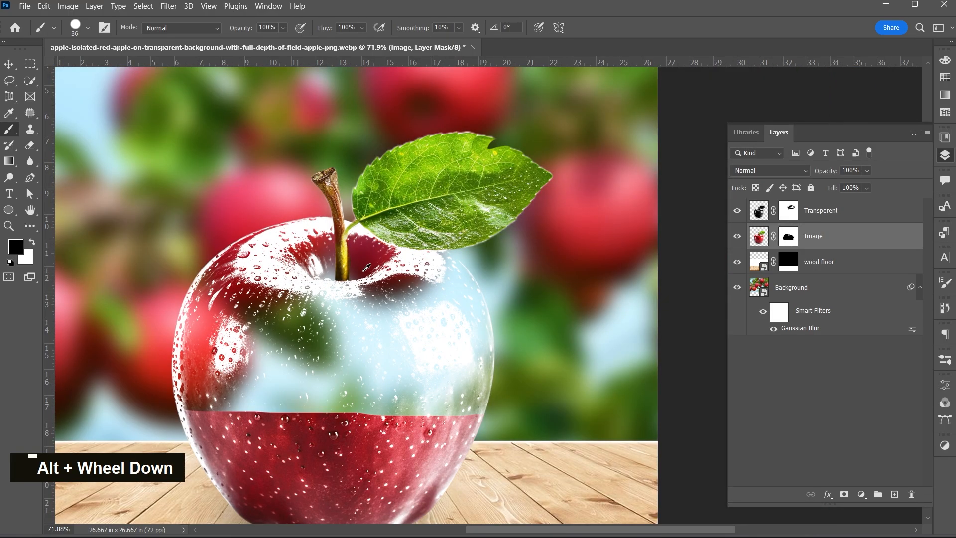
pyautogui.scroll(1, 306, 189)
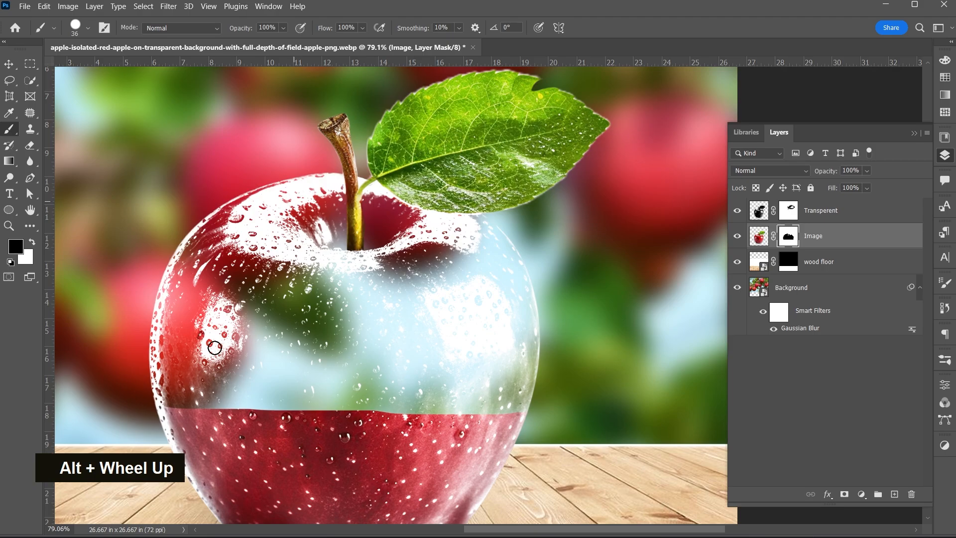
pyautogui.scroll(-3, 257, 350)
pyautogui.scroll(-1, 257, 350)
pyautogui.rightClick(220, 326)
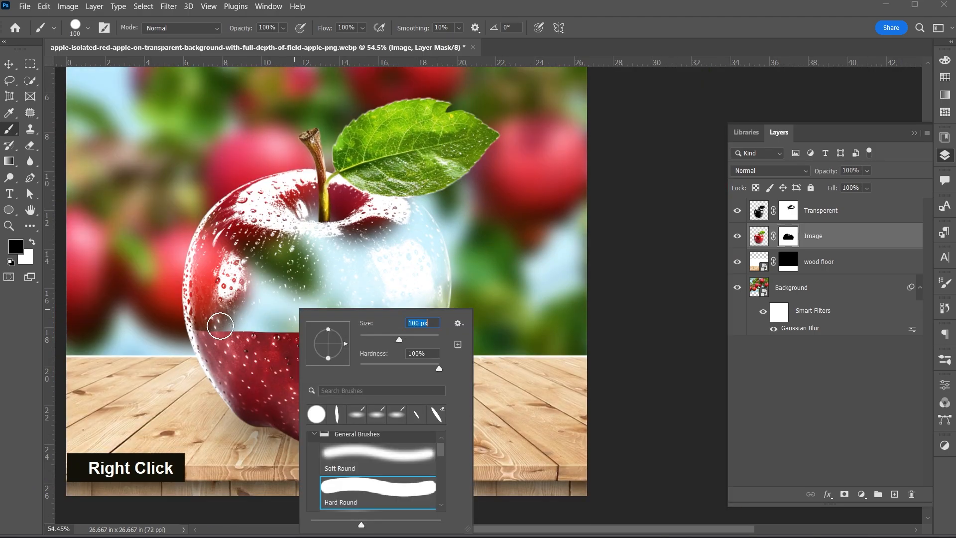
pyautogui.moveTo(399, 340); pyautogui.dragTo(416, 339)
pyautogui.moveTo(199, 326); pyautogui.dragTo(439, 326)
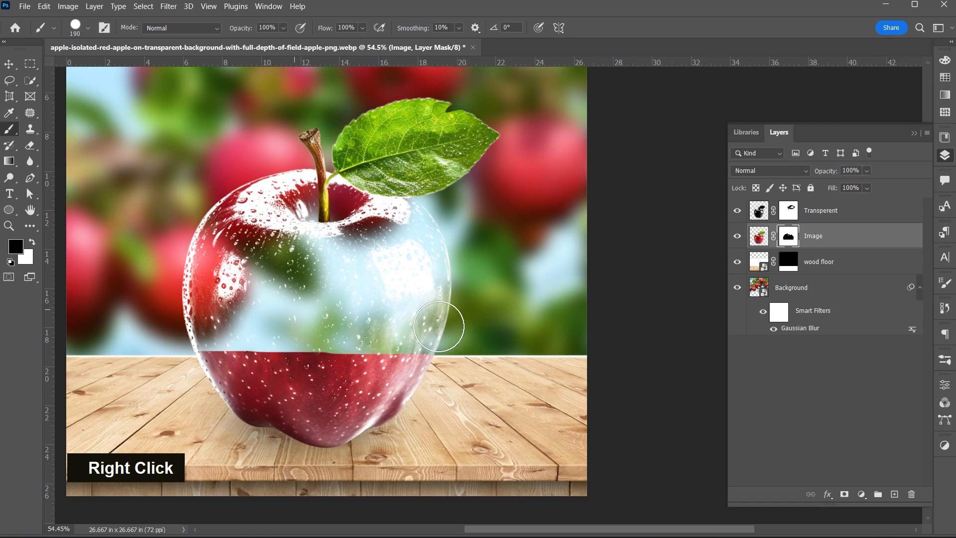
pyautogui.click(9, 64)
pyautogui.scroll(1, 417, 273)
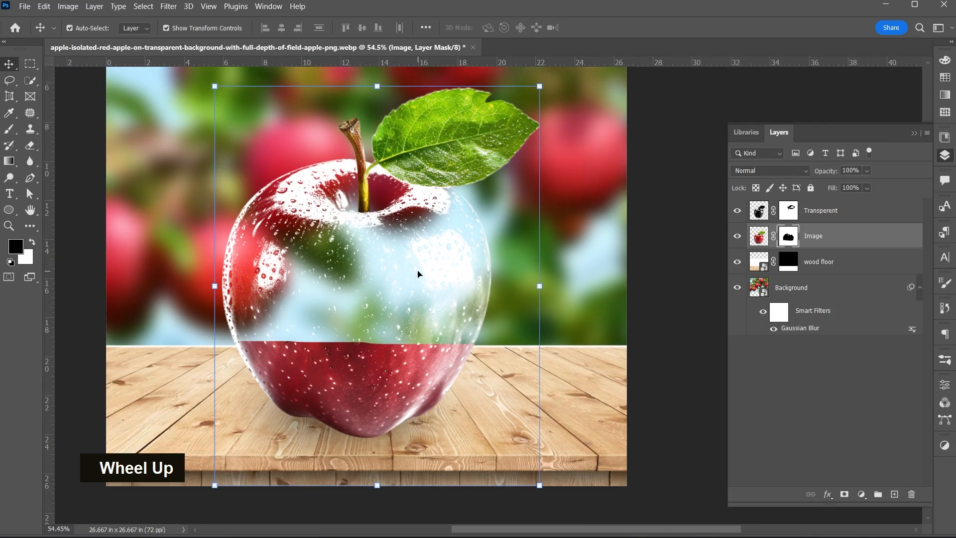
pyautogui.keyDown('alt'); pyautogui.scroll(-2, 362, 285); pyautogui.keyUp('alt')
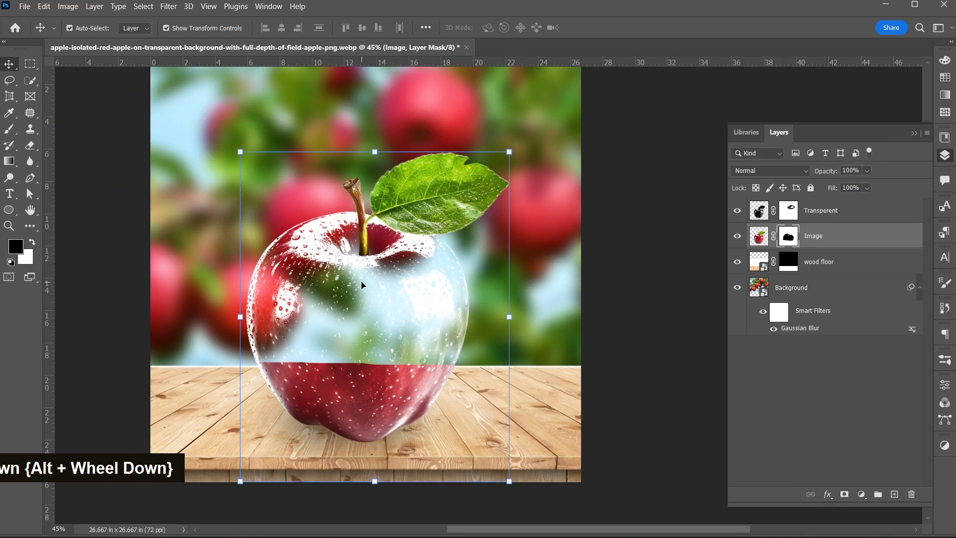
pyautogui.scroll(-1, 362, 285)
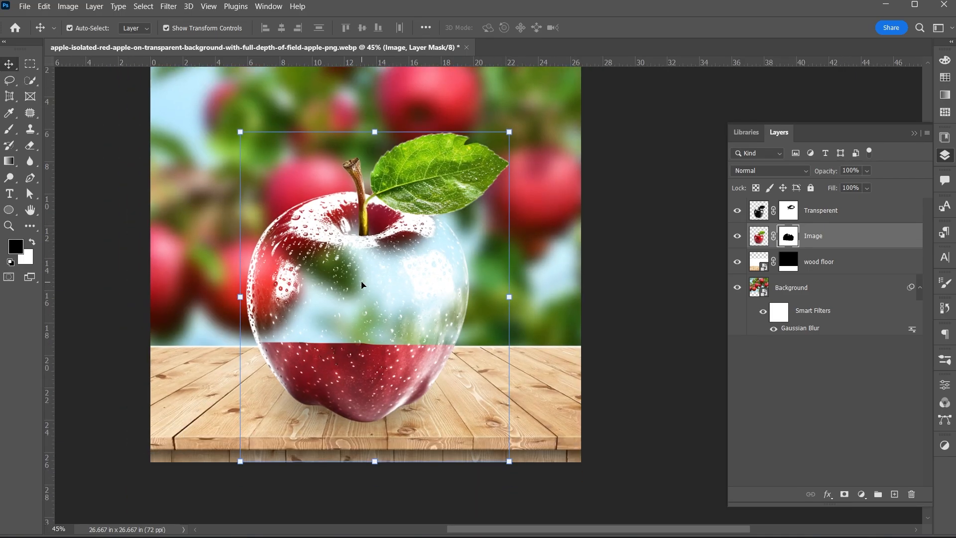
# Step: Open the image Chinese-Fresh-Qinguan-Red-Apple.webp as a new document
pyautogui.click(24, 7)
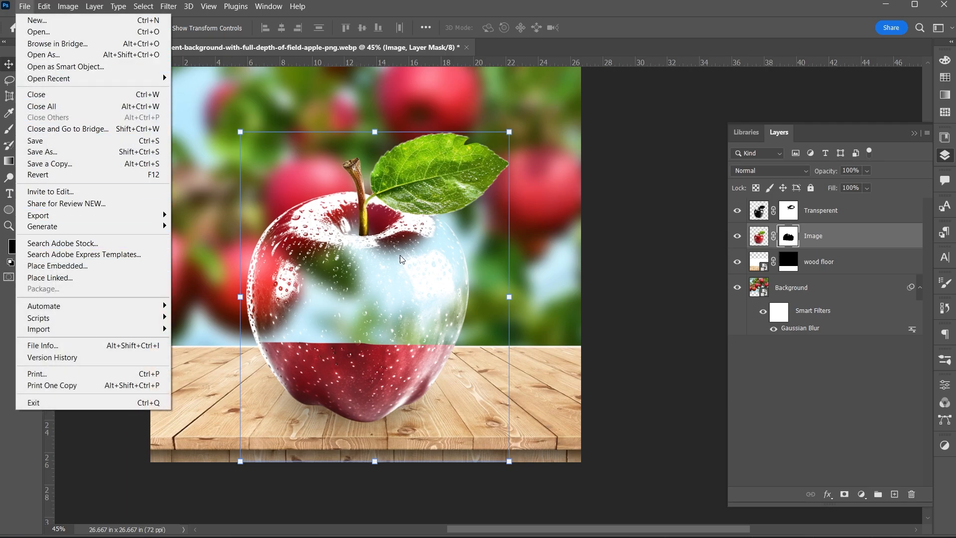
pyautogui.click(399, 292)
pyautogui.click(25, 7)
pyautogui.click(43, 31)
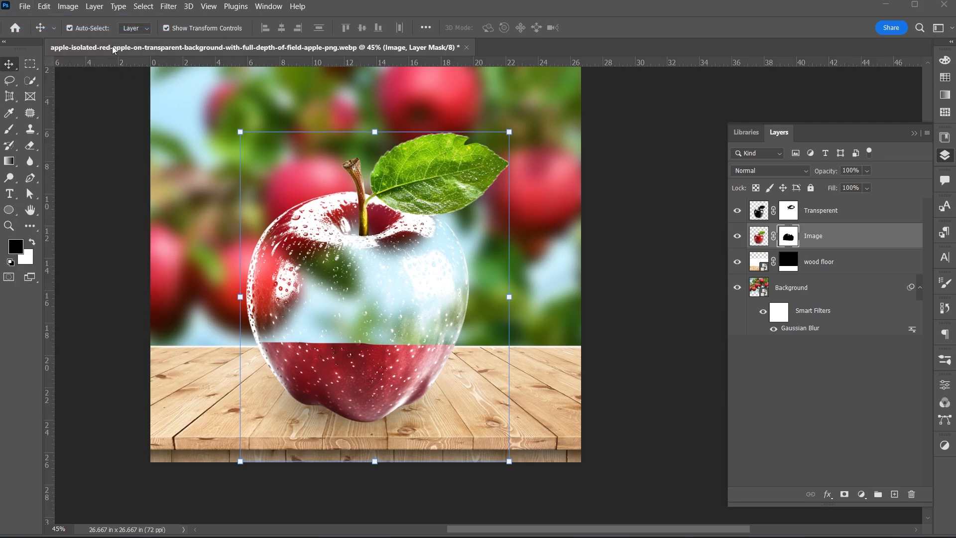
pyautogui.click(477, 119)
pyautogui.click(625, 438)
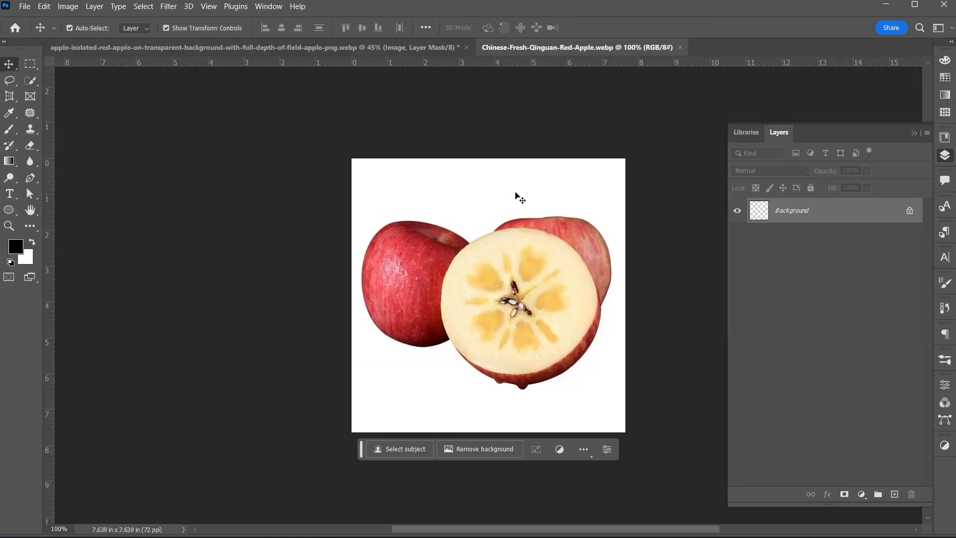
# Step: Unlock the Background layer of the cut-apple image and select the pale cut face with the Quick Selection tool
pyautogui.click(910, 211)
pyautogui.press('w')
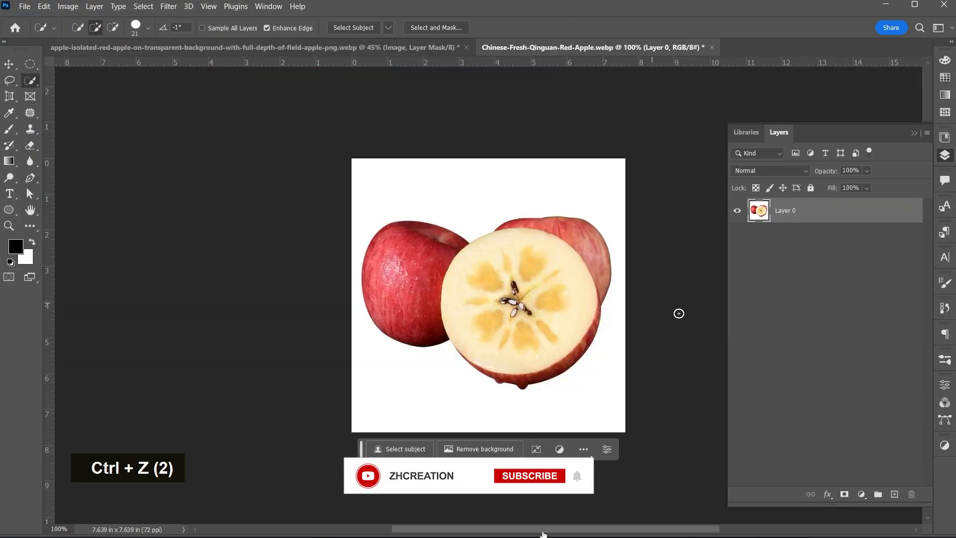
pyautogui.moveTo(528, 279)
pyautogui.mouseDown()
pyautogui.moveTo(499, 261)
pyautogui.moveTo(477, 269)
pyautogui.mouseUp()
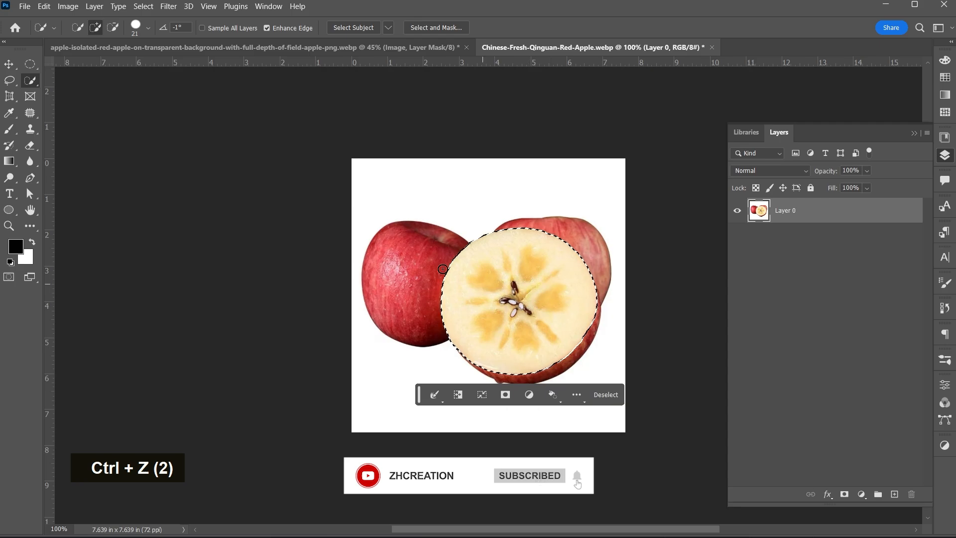
# Step: Copy the selected cut face into the main apple document, placing it inside the apple between the Transperent and Image layers
pyautogui.press('v')
pyautogui.moveTo(549, 294)
pyautogui.mouseDown()
pyautogui.moveTo(304, 88)
pyautogui.moveTo(301, 49)
pyautogui.mouseUp()
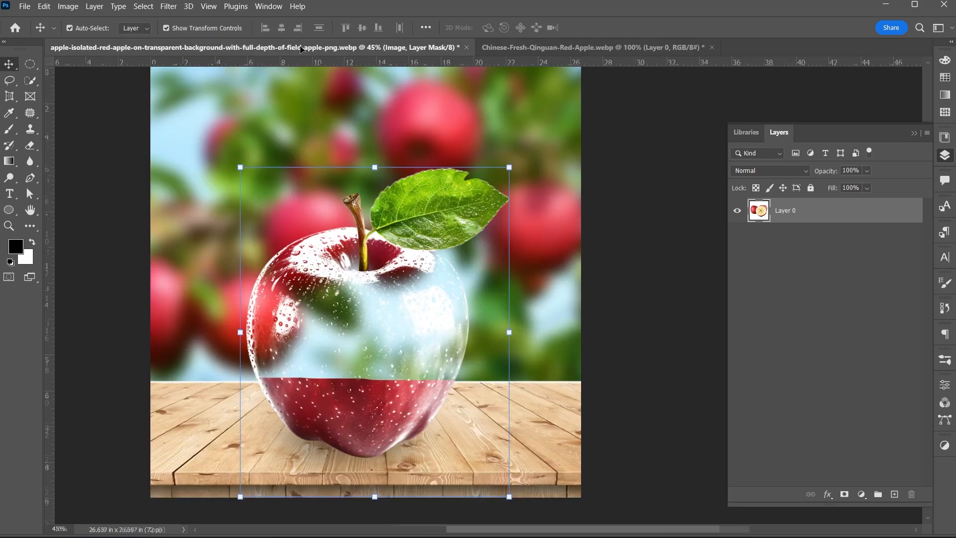
pyautogui.moveTo(391, 339); pyautogui.dragTo(389, 342)
pyautogui.keyDown('alt'); pyautogui.scroll(2, 389, 344); pyautogui.keyUp('alt')
pyautogui.scroll(-2, 388, 344)
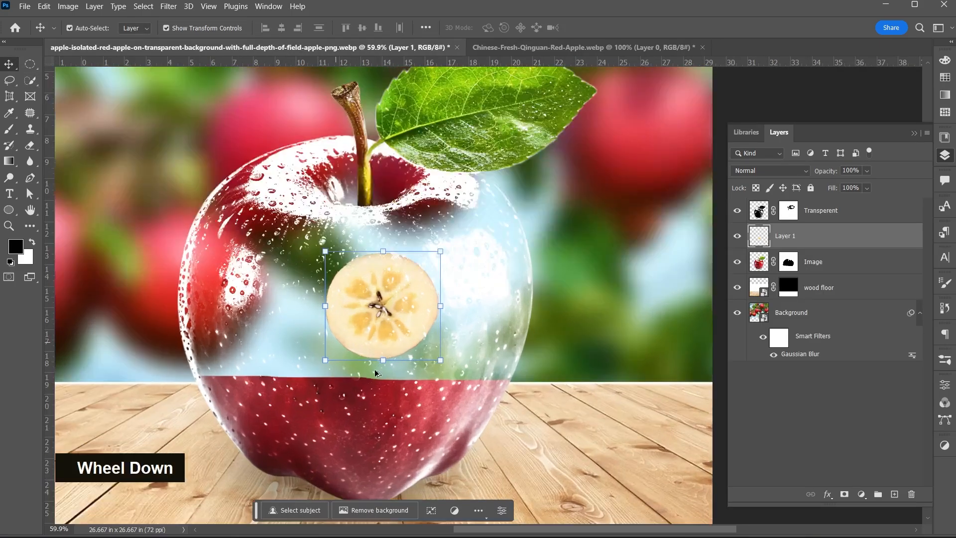
pyautogui.keyDown('ctrl'); pyautogui.scroll(2, 383, 370); pyautogui.keyUp('ctrl')
pyautogui.scroll(1, 383, 369)
pyautogui.moveTo(403, 211); pyautogui.dragTo(405, 237)
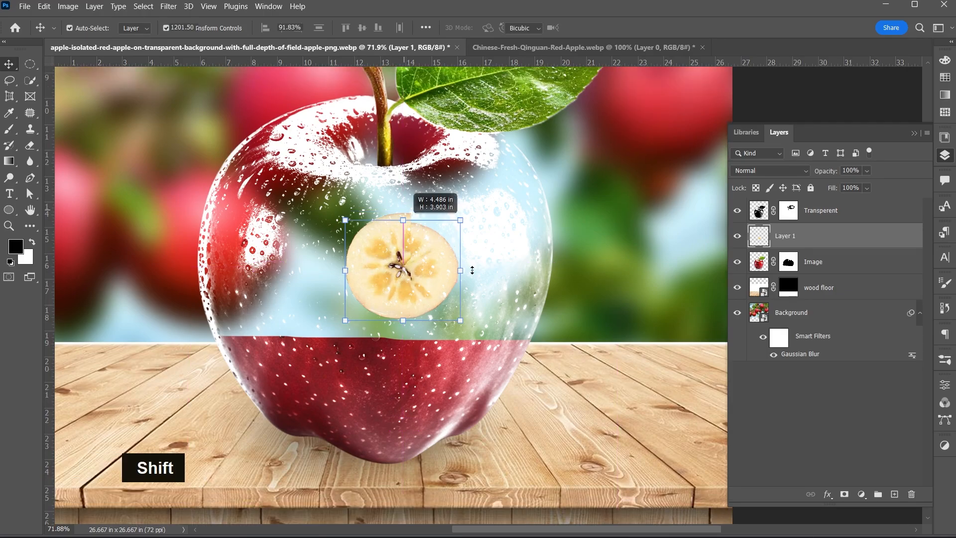
pyautogui.hotkey('ctrl', 'z')
# Step: Scale the cut face proportionally on both sides to span the glass apple, about 13.9 in wide
pyautogui.keyDown('alt'); pyautogui.scroll(-2, 436, 280); pyautogui.keyUp('alt')
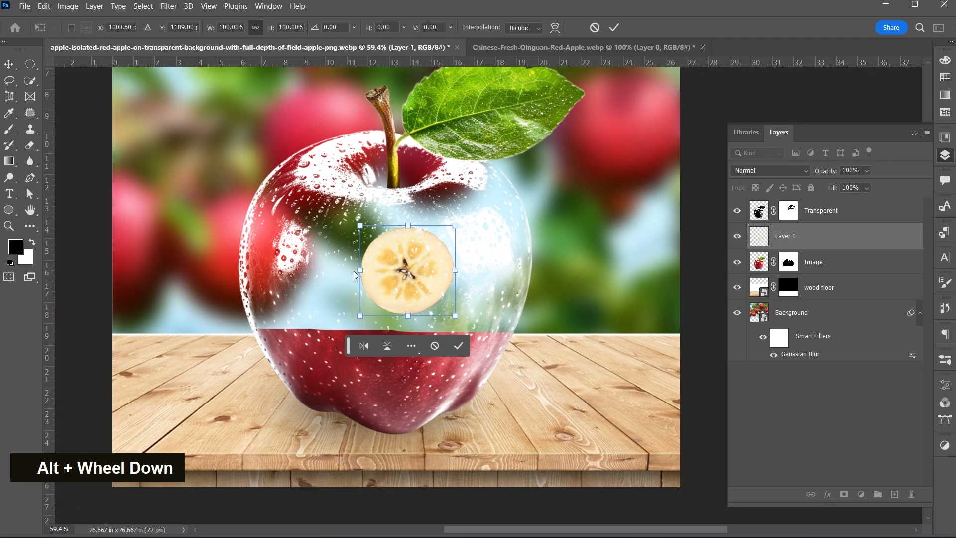
pyautogui.moveTo(356, 274); pyautogui.dragTo(243, 286)
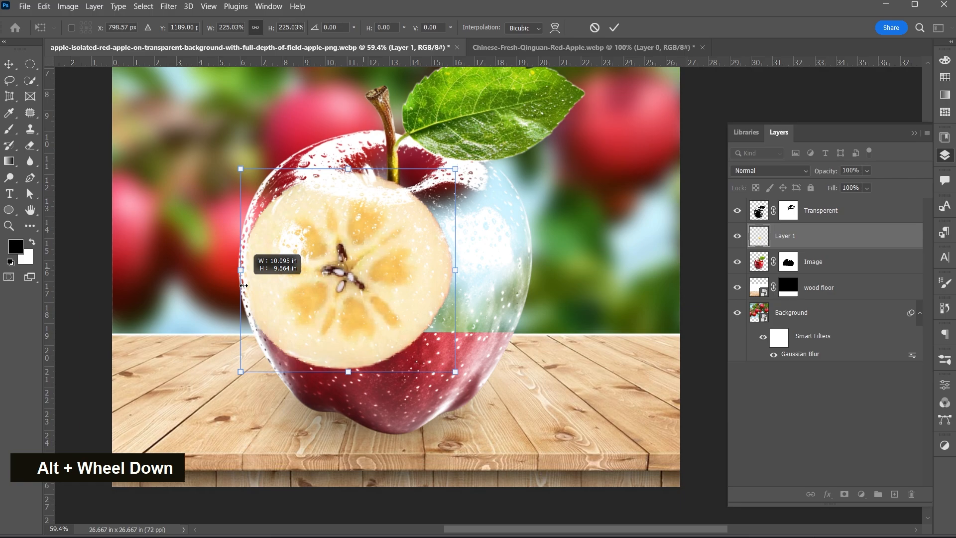
pyautogui.moveTo(455, 270); pyautogui.dragTo(539, 296)
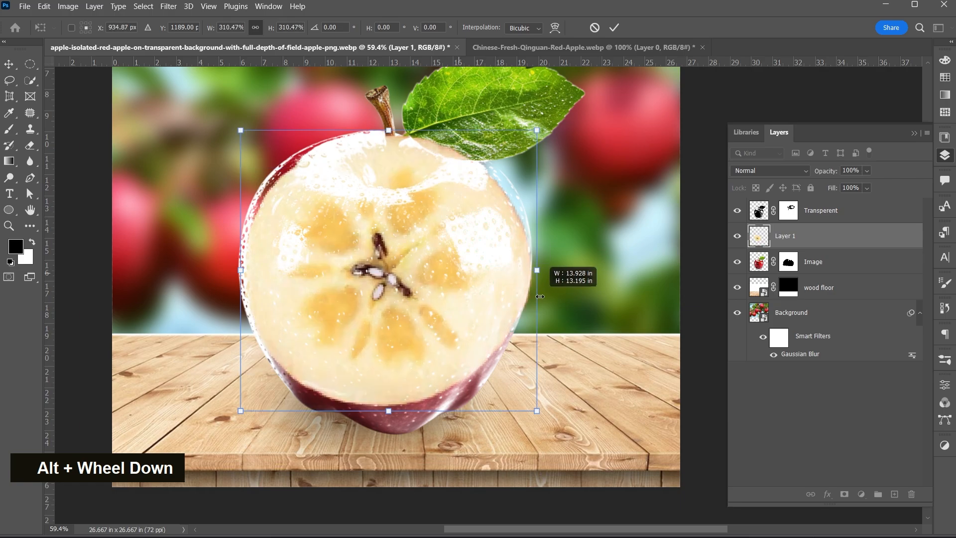
# Step: Flatten the cut face into a low ellipse on the red lower half, scaled to 299.07% width and 76.80% height
pyautogui.moveTo(389, 130); pyautogui.dragTo(388, 280)
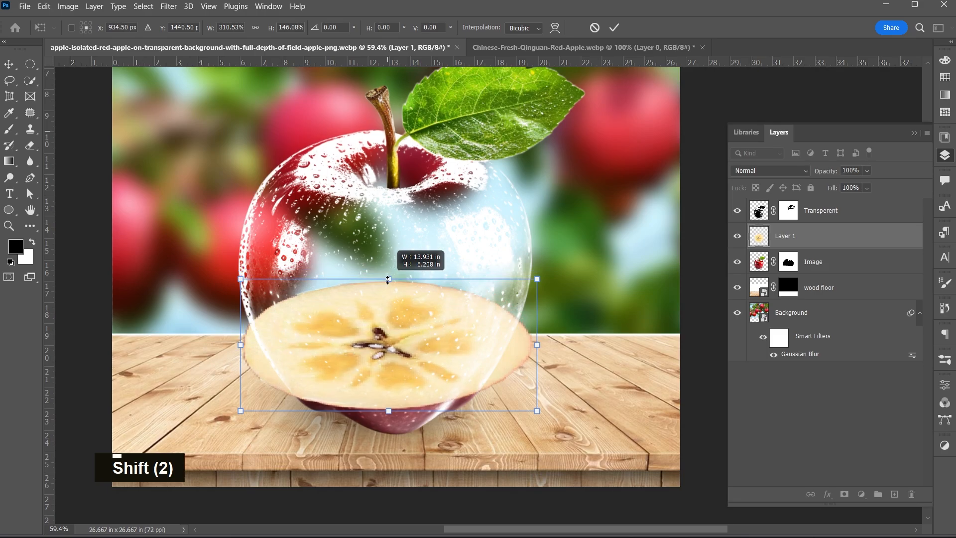
pyautogui.moveTo(388, 411); pyautogui.dragTo(388, 349)
pyautogui.moveTo(536, 314); pyautogui.dragTo(526, 314)
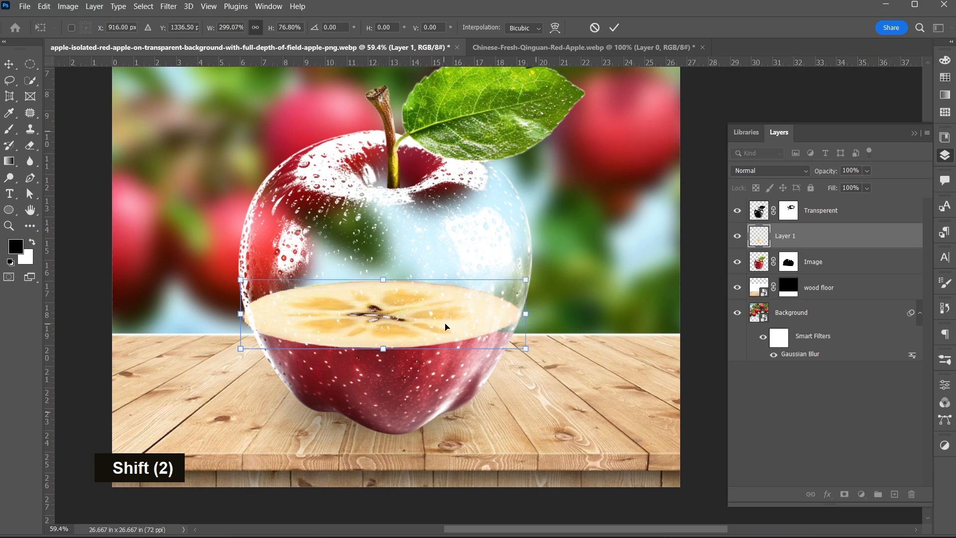
# Step: Fit the cut face to the rim of the red half, resized to 285.14% width and 56.86% height
pyautogui.moveTo(445, 327); pyautogui.dragTo(391, 339)
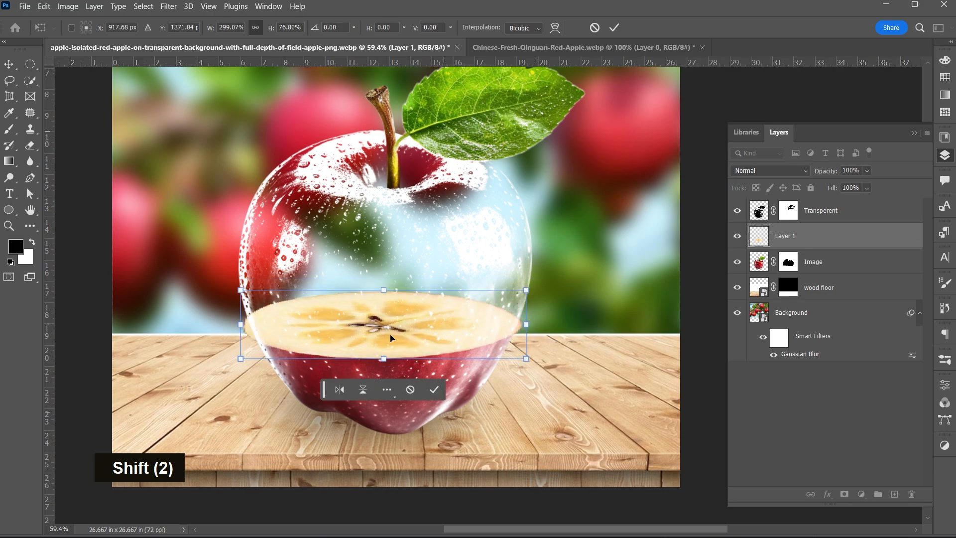
pyautogui.moveTo(241, 324); pyautogui.dragTo(249, 324)
pyautogui.moveTo(526, 324); pyautogui.dragTo(522, 324)
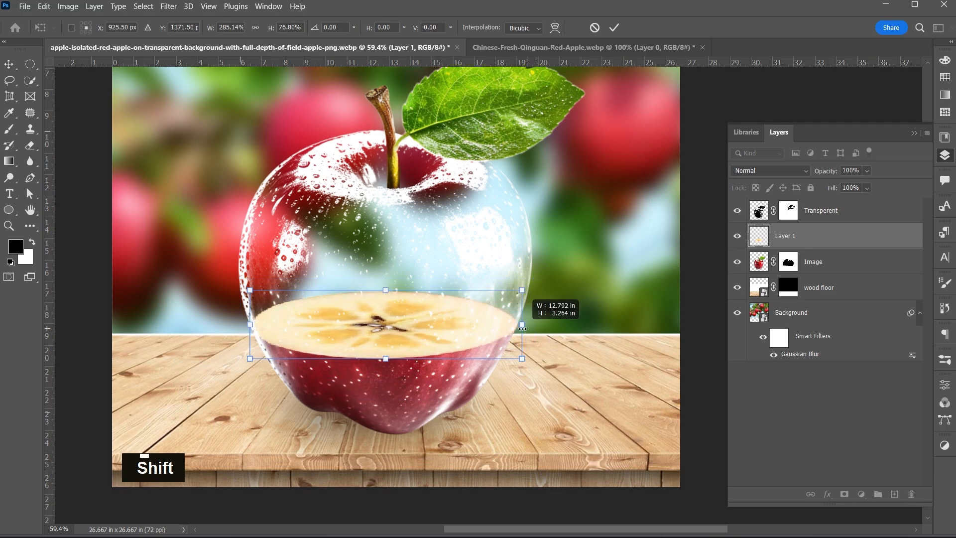
pyautogui.moveTo(385, 290); pyautogui.dragTo(385, 297)
pyautogui.moveTo(385, 358); pyautogui.dragTo(384, 348)
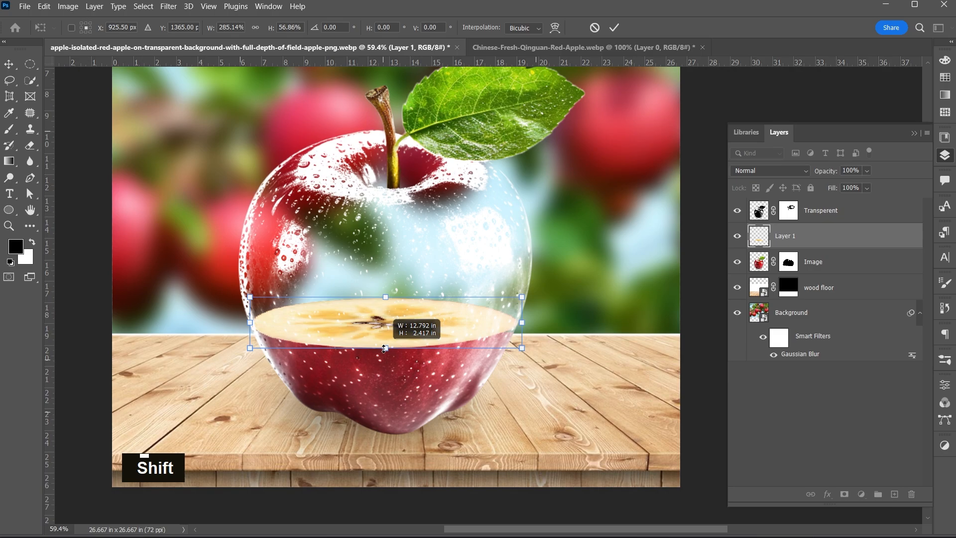
pyautogui.moveTo(432, 329); pyautogui.dragTo(433, 336)
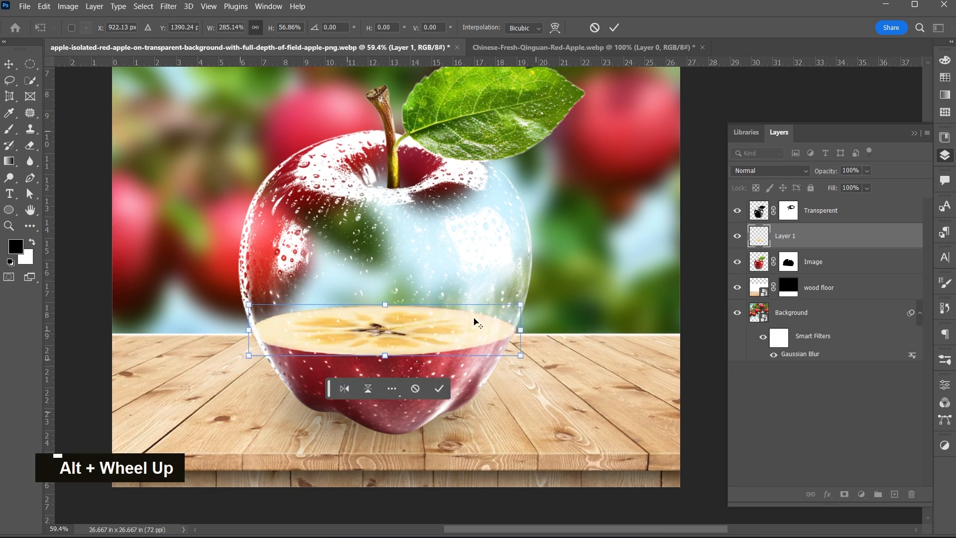
# Step: Trim the cut face to 280.01% width and 55.84% height, apply the transform and deselect all layers
pyautogui.scroll(1, 474, 321)
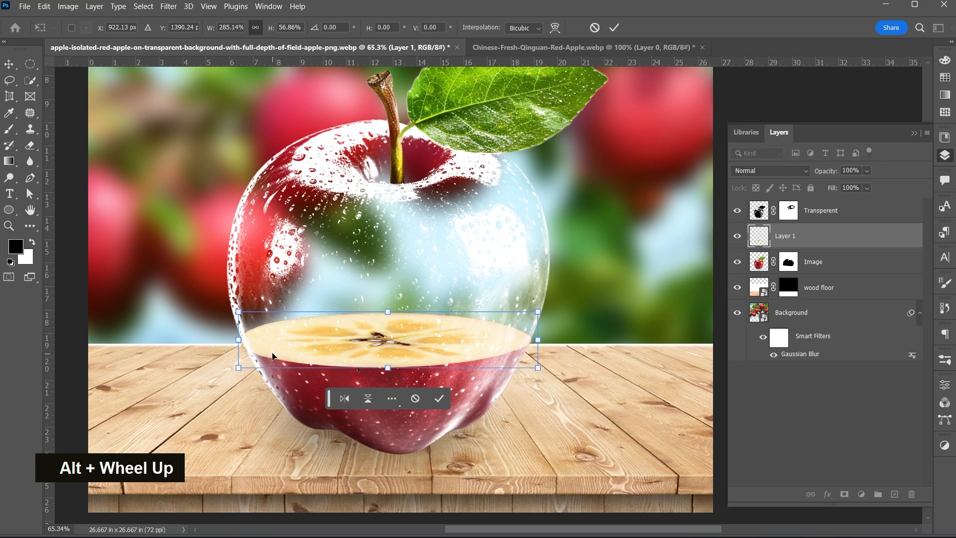
pyautogui.scroll(5, 272, 356)
pyautogui.scroll(-2, 269, 353)
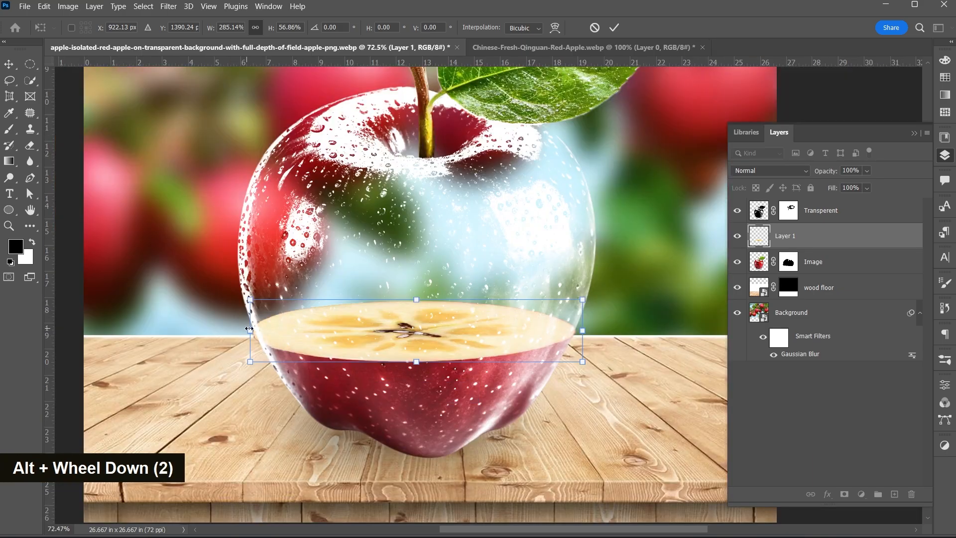
pyautogui.moveTo(253, 329); pyautogui.dragTo(253, 329)
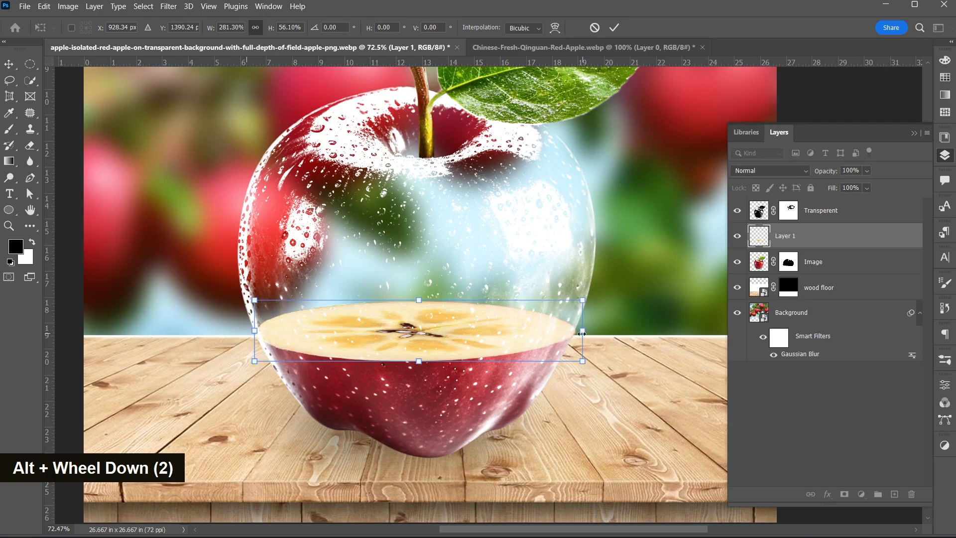
pyautogui.click(614, 27)
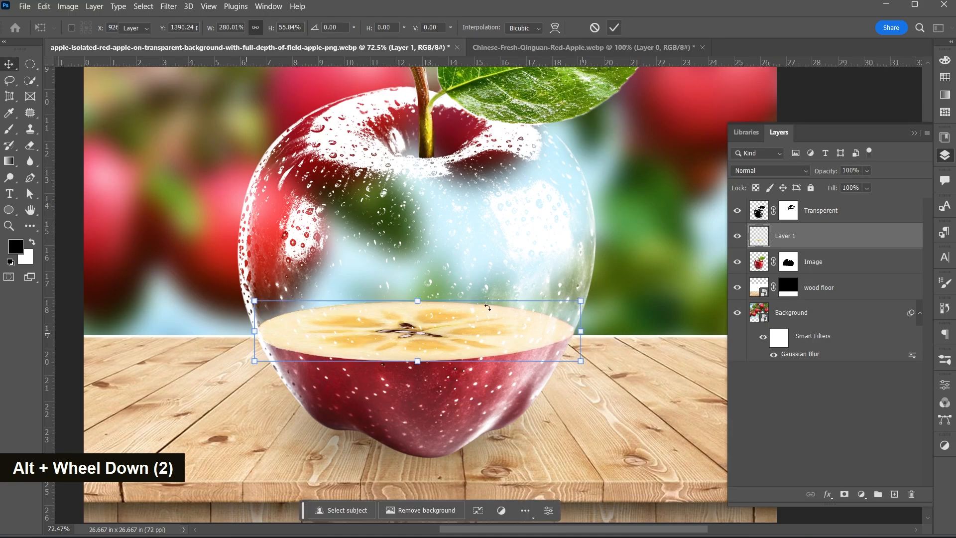
pyautogui.click(408, 329)
pyautogui.scroll(-1, 673, 244)
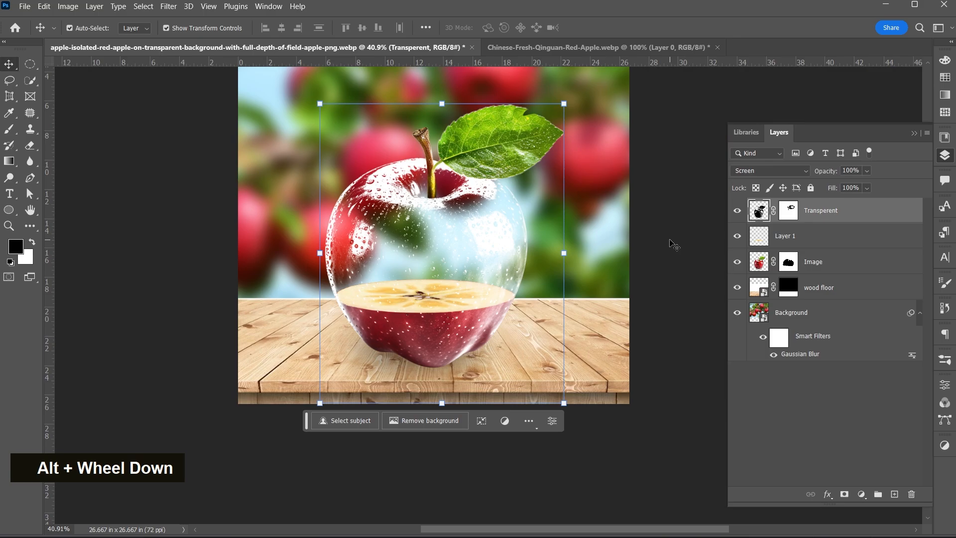
pyautogui.click(673, 244)
pyautogui.scroll(1, 461, 302)
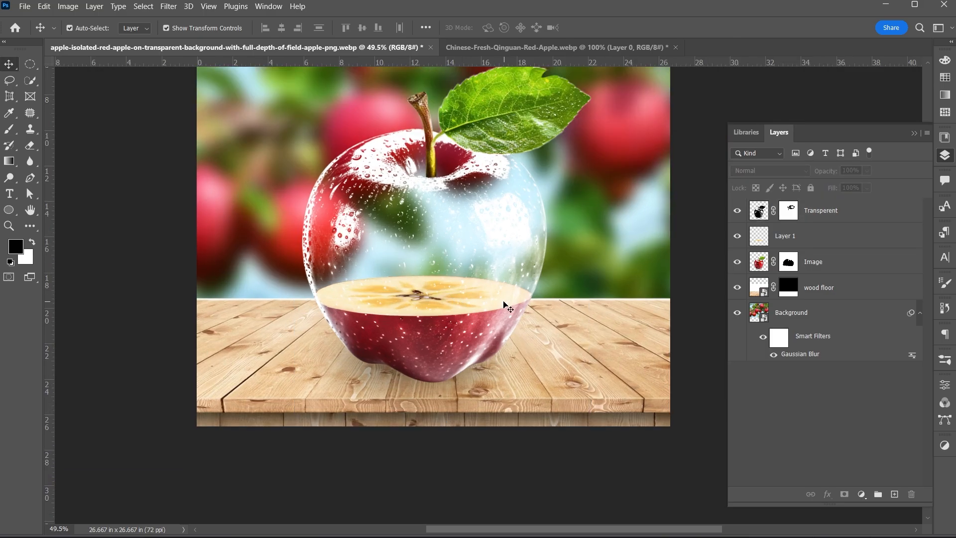
# Step: Rename the cut face's layer, Layer 1, as "Apple cut"
pyautogui.keyDown('ctrl'); pyautogui.scroll(-1, 506, 306); pyautogui.keyUp('ctrl')
pyautogui.doubleClick(786, 237)
pyautogui.write('A')
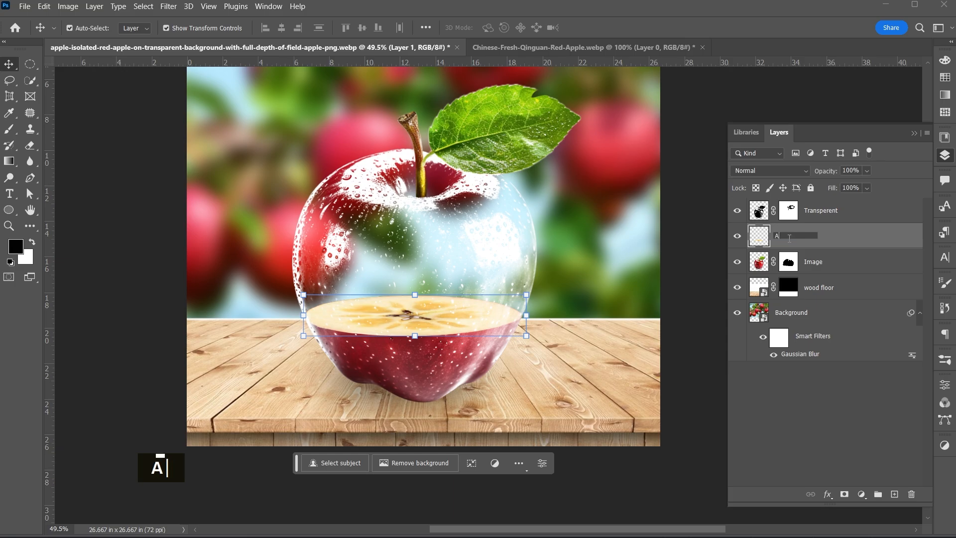
pyautogui.write('pple cut')
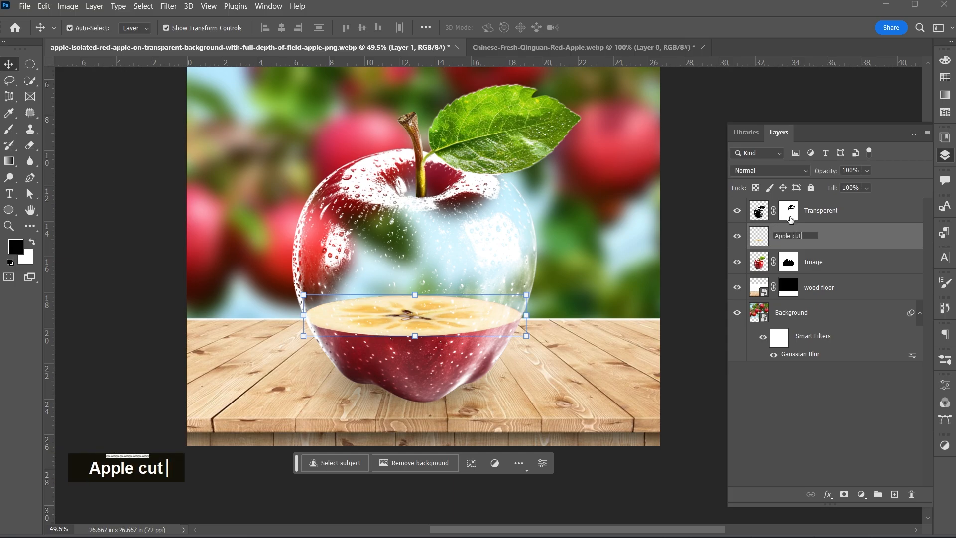
pyautogui.press('Return')
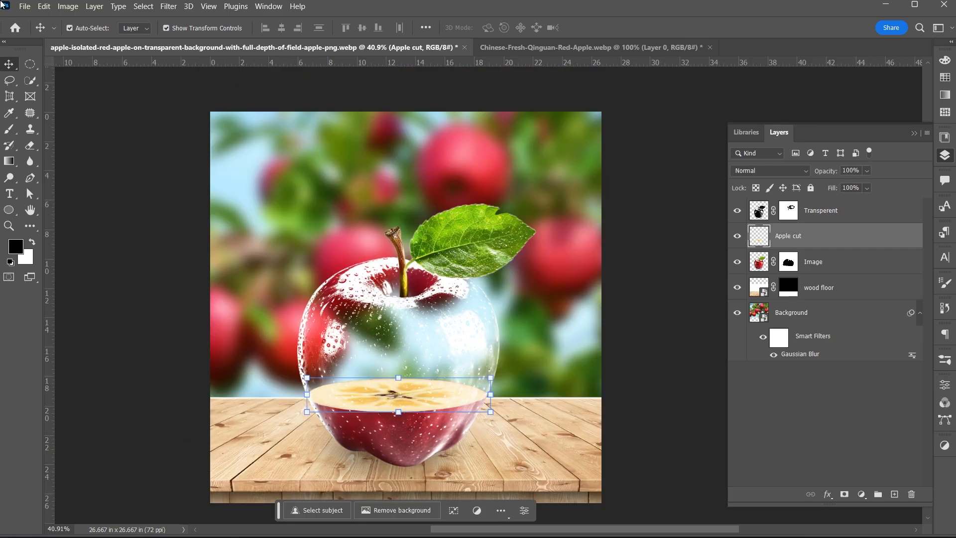
# Step: Place the sea image as an embedded layer above the Apple cut layer
pyautogui.click(25, 6)
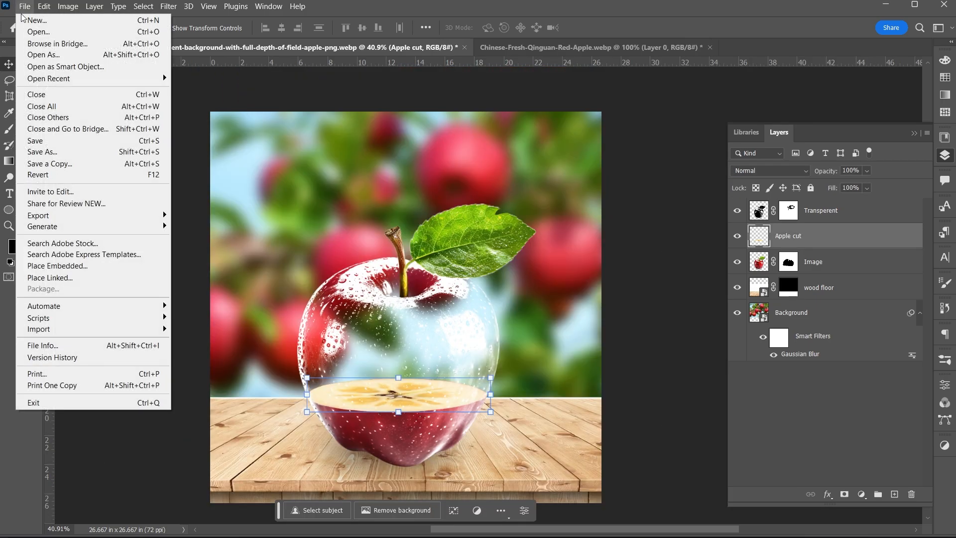
pyautogui.click(46, 266)
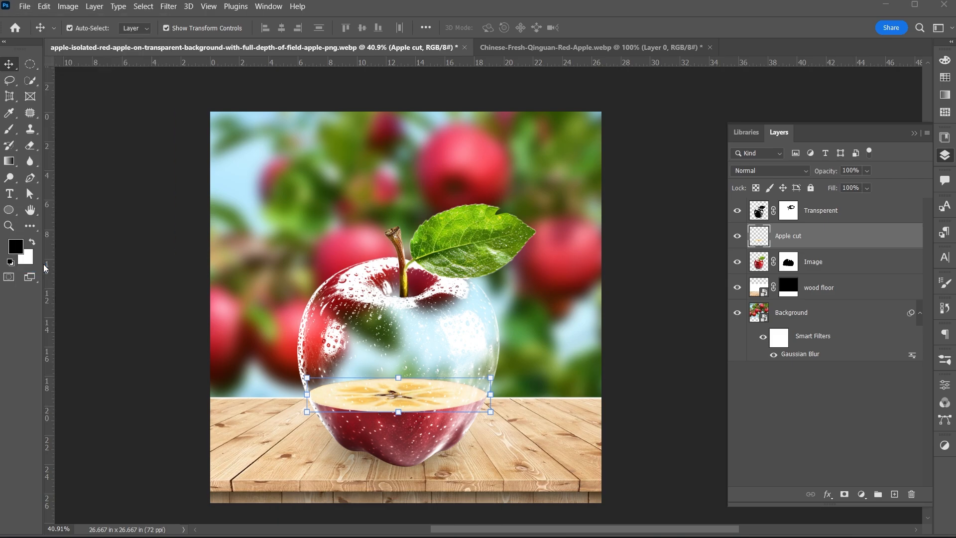
pyautogui.click(258, 214)
pyautogui.click(606, 411)
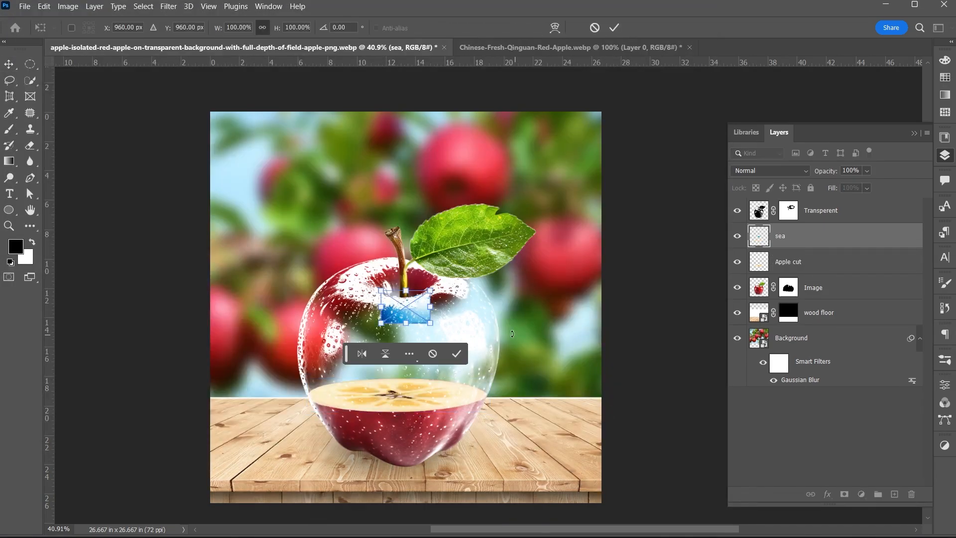
# Step: Enlarge the sea image to 414.47% so the water spans the apple, apply the transform and rasterize the layer for erasing
pyautogui.moveTo(387, 324); pyautogui.dragTo(297, 379)
pyautogui.moveTo(430, 379); pyautogui.dragTo(501, 427)
pyautogui.scroll(5, 399, 389)
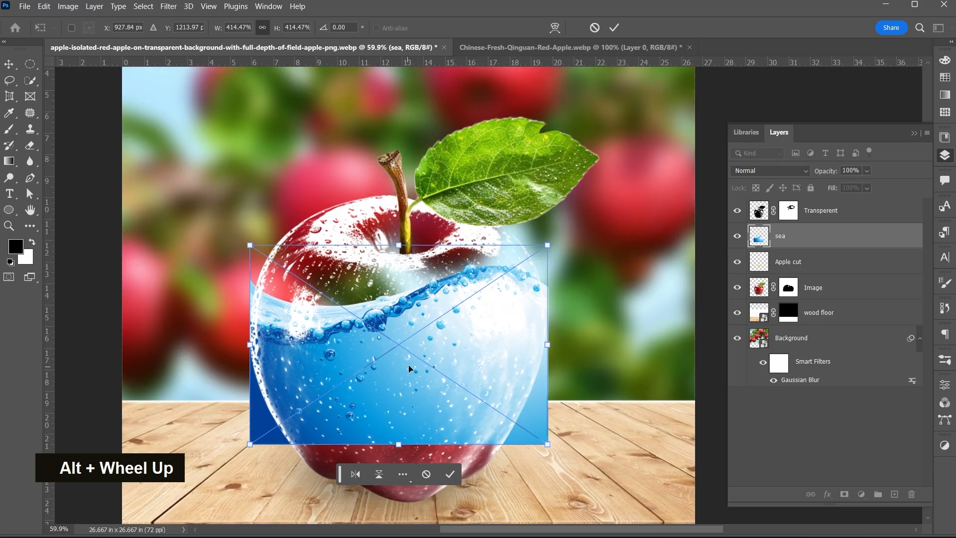
pyautogui.press('e')
pyautogui.click(169, 171)
pyautogui.press('Return')
# Step: Set the Eraser to a 34 px Hard Round brush and erase the water outside the apple's upper left edge
pyautogui.rightClick(143, 155)
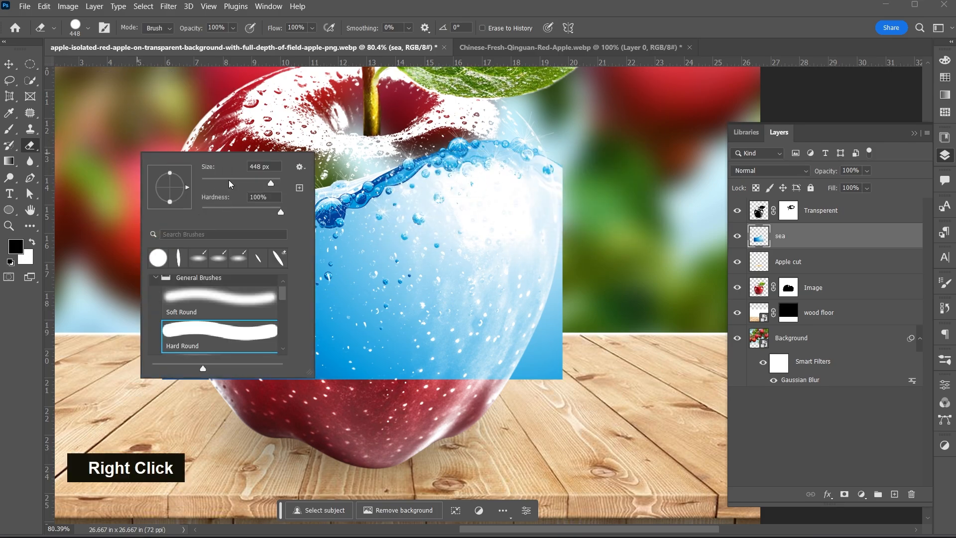
pyautogui.doubleClick(164, 155)
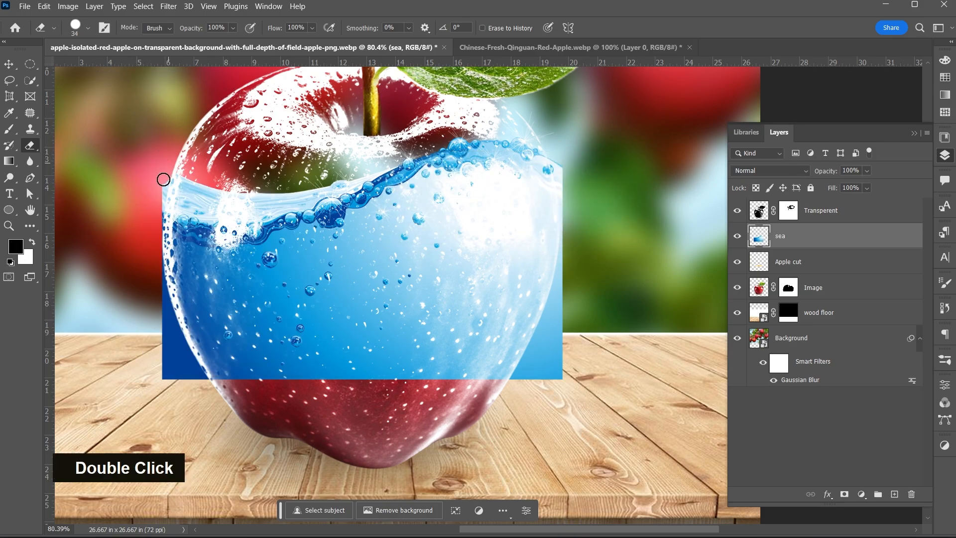
pyautogui.keyDown('alt'); pyautogui.scroll(7, 164, 180); pyautogui.keyUp('alt')
pyautogui.moveTo(165, 204); pyautogui.dragTo(159, 249)
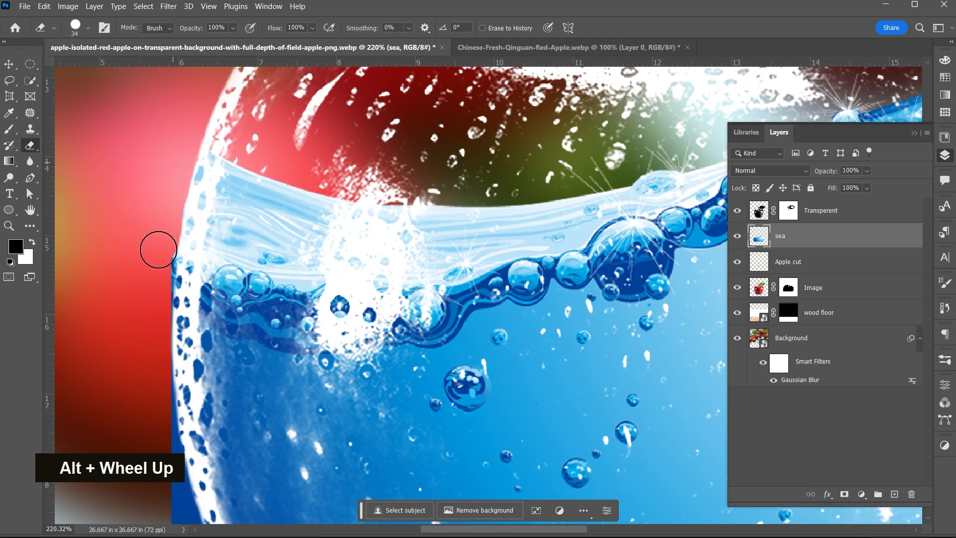
# Step: Erase the rest of the sea layer's overflow along the apple's lower left edge, down to the water's bottom corner
pyautogui.keyDown('alt'); pyautogui.scroll(-2, 153, 303); pyautogui.keyUp('alt')
pyautogui.scroll(-3, 155, 259)
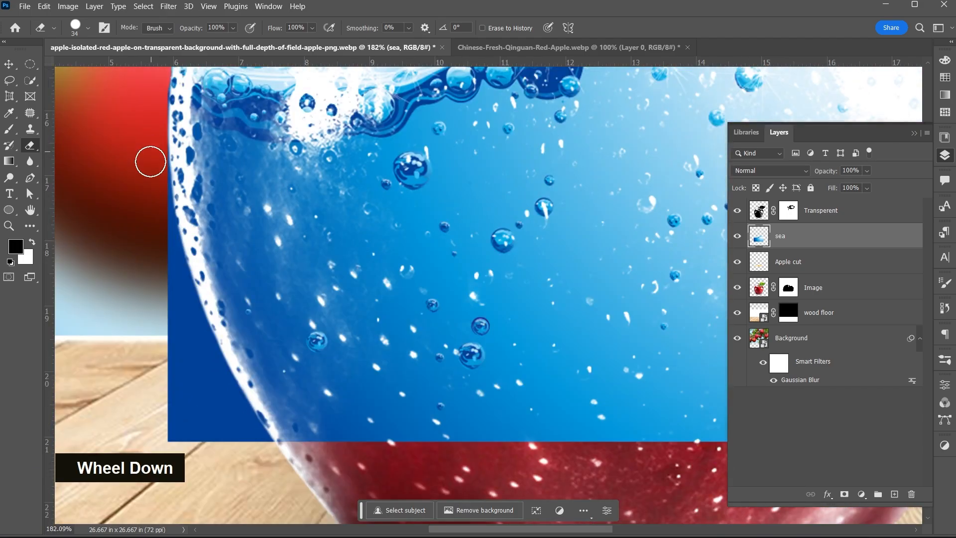
pyautogui.moveTo(156, 194)
pyautogui.mouseDown()
pyautogui.moveTo(185, 311)
pyautogui.moveTo(158, 282)
pyautogui.moveTo(162, 307)
pyautogui.mouseUp()
pyautogui.scroll(-2, 210, 365)
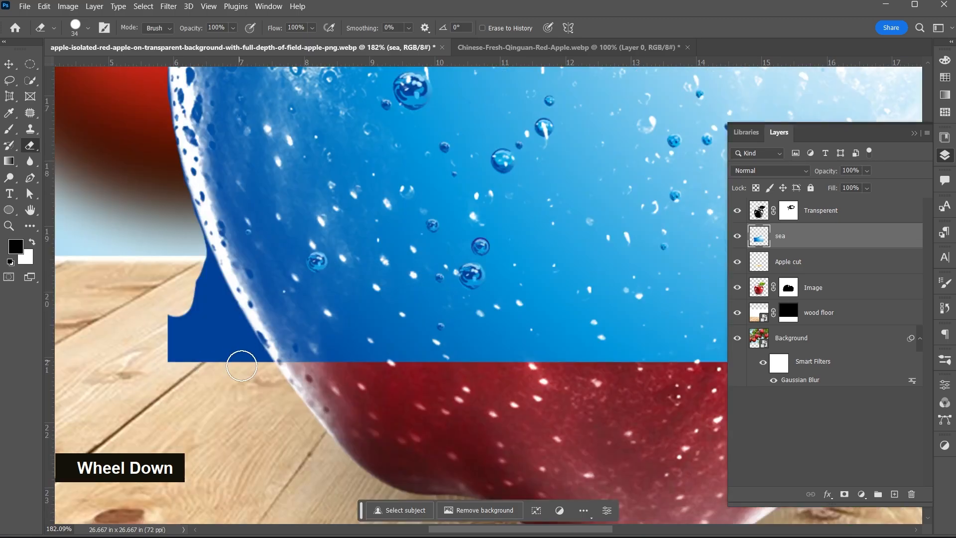
pyautogui.moveTo(259, 371)
pyautogui.mouseDown()
pyautogui.moveTo(190, 243)
pyautogui.moveTo(211, 365)
pyautogui.moveTo(230, 372)
pyautogui.moveTo(170, 316)
pyautogui.moveTo(168, 362)
pyautogui.moveTo(181, 369)
pyautogui.moveTo(173, 318)
pyautogui.mouseUp()
# Step: Erase the sea layer's overflow outside the apple's lower right edge, following the apple's outline
pyautogui.scroll(-5, 173, 318)
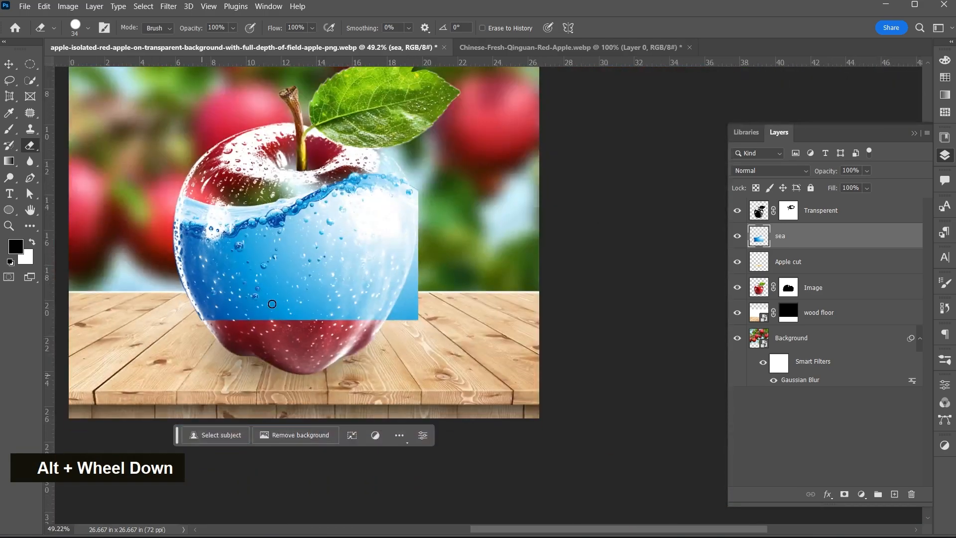
pyautogui.scroll(5, 414, 314)
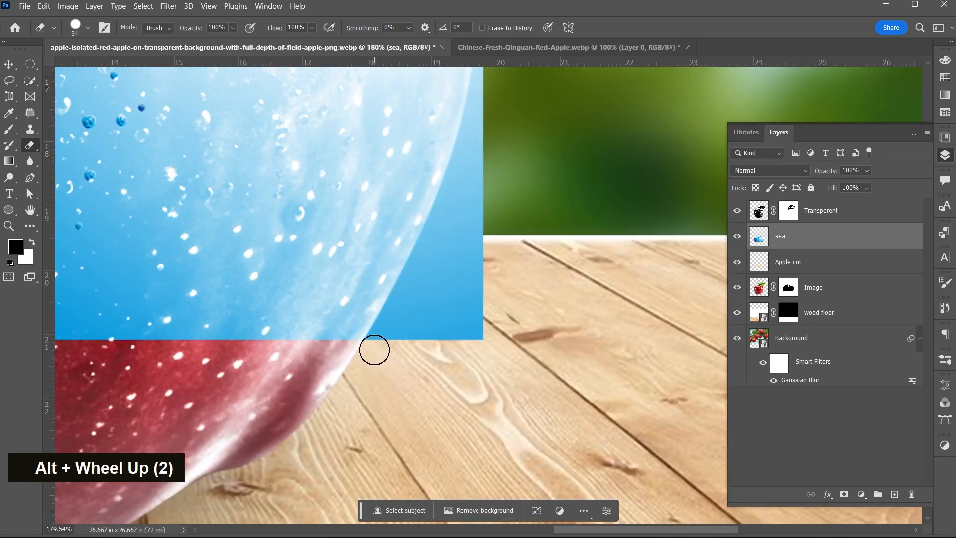
pyautogui.click(385, 332)
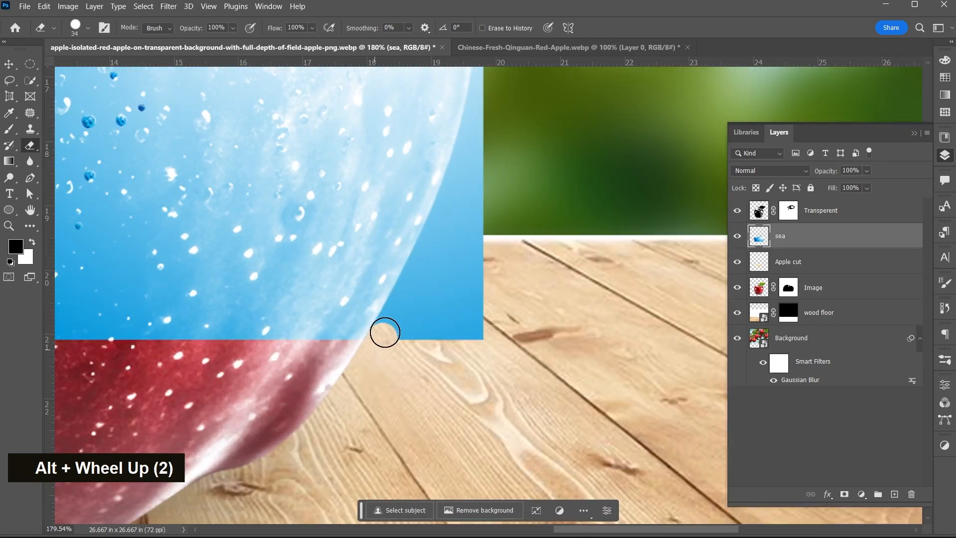
pyautogui.moveTo(385, 332)
pyautogui.mouseDown()
pyautogui.moveTo(447, 213)
pyautogui.moveTo(467, 259)
pyautogui.mouseUp()
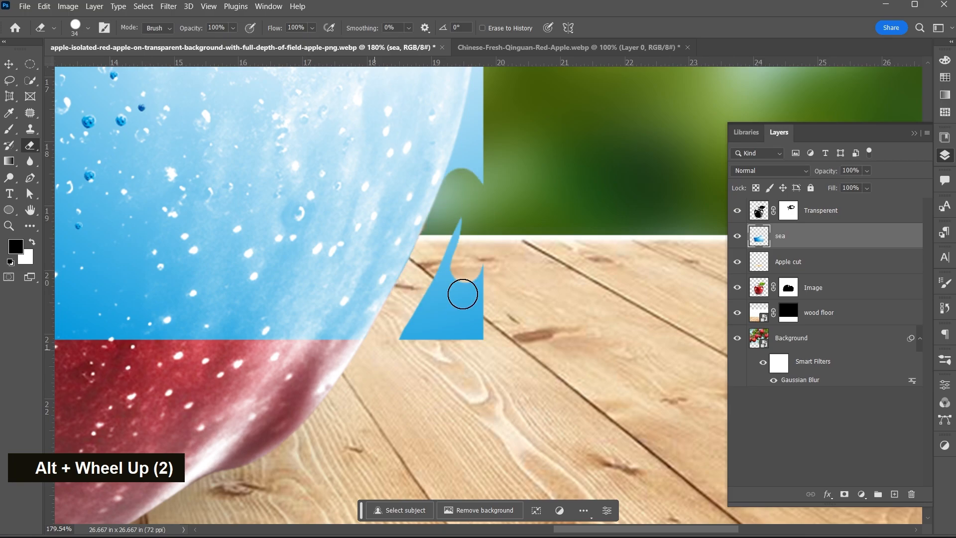
pyautogui.moveTo(462, 294)
pyautogui.mouseDown()
pyautogui.moveTo(470, 235)
pyautogui.moveTo(492, 276)
pyautogui.moveTo(447, 297)
pyautogui.moveTo(456, 315)
pyautogui.moveTo(481, 325)
pyautogui.moveTo(411, 338)
pyautogui.moveTo(459, 328)
pyautogui.moveTo(484, 220)
pyautogui.mouseUp()
# Step: Erase the rest of the sea layer's overflow along the apple's upper right edge, up to the waterline
pyautogui.scroll(3, 450, 307)
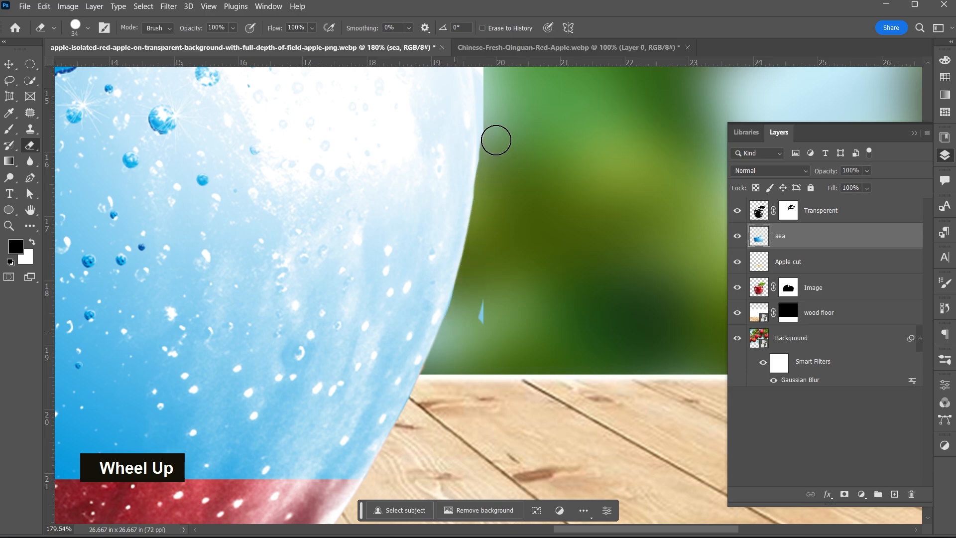
pyautogui.scroll(4, 522, 261)
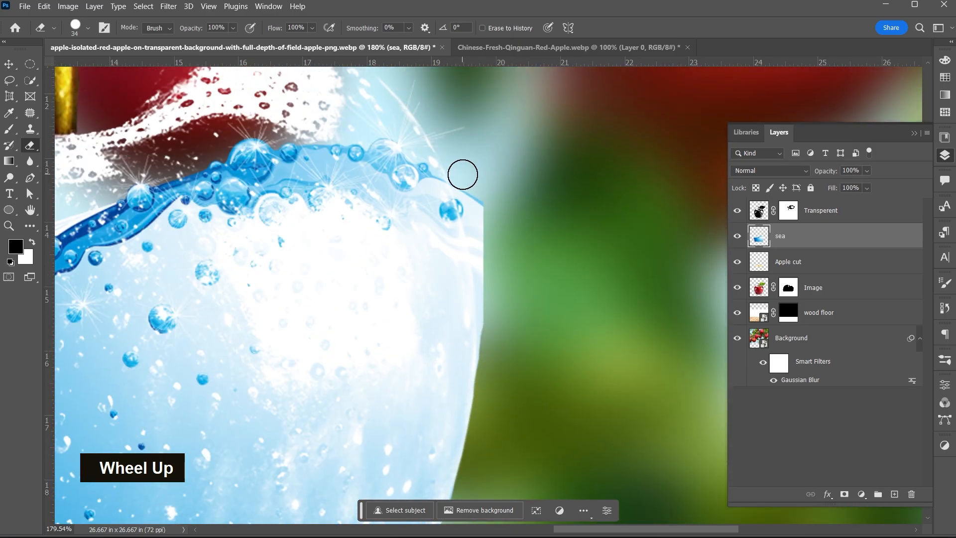
pyautogui.moveTo(469, 195); pyautogui.dragTo(491, 323)
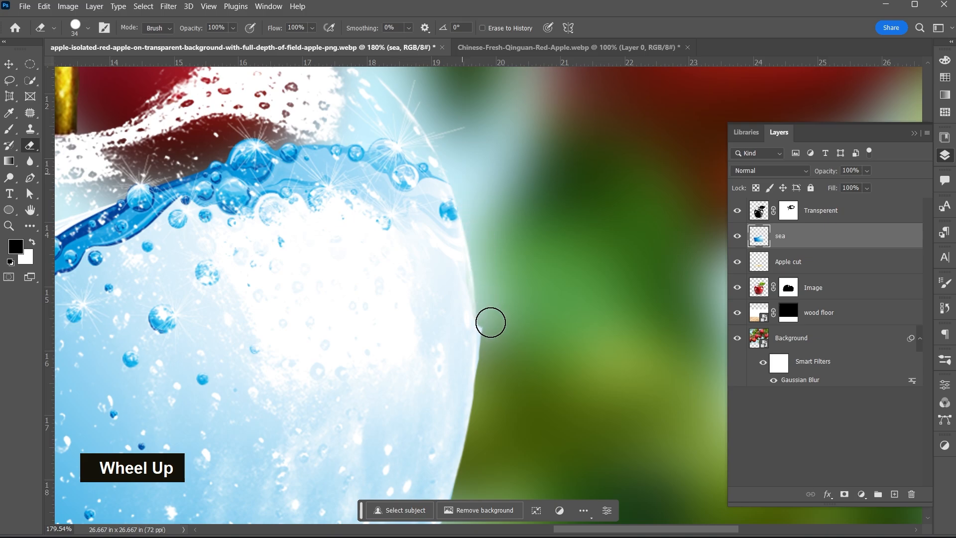
# Step: Move the sea layer below the Apple cut layer in the stacking order
pyautogui.keyDown('alt'); pyautogui.scroll(-3, 493, 373); pyautogui.keyUp('alt')
pyautogui.scroll(-2, 380, 337)
pyautogui.press('v')
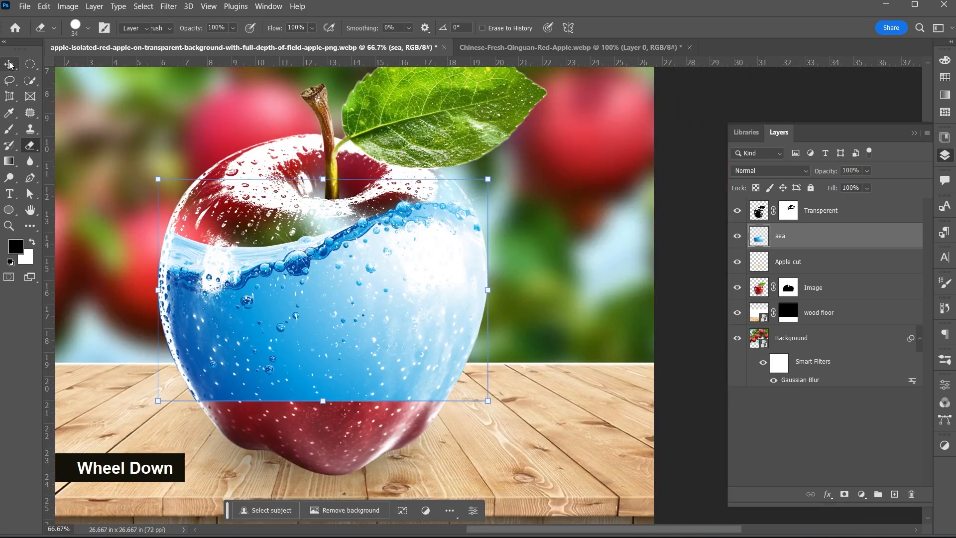
pyautogui.hscroll(-2, 360, 301)
pyautogui.moveTo(759, 238); pyautogui.dragTo(762, 269)
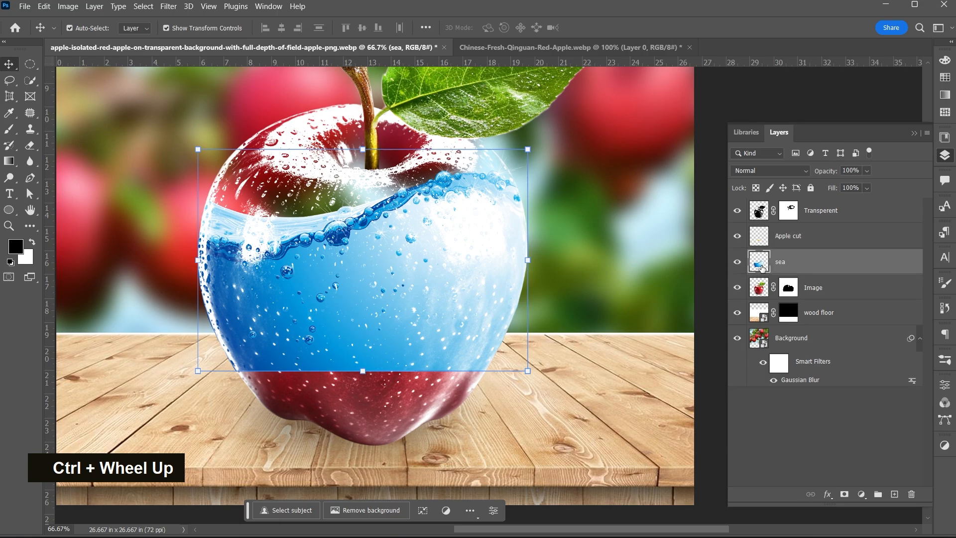
# Step: Erase the strip of water on the sea layer beneath the cut-apple surface, from the left side to the right
pyautogui.keyDown('alt'); pyautogui.scroll(3, 284, 360); pyautogui.keyUp('alt')
pyautogui.scroll(-2, 387, 323)
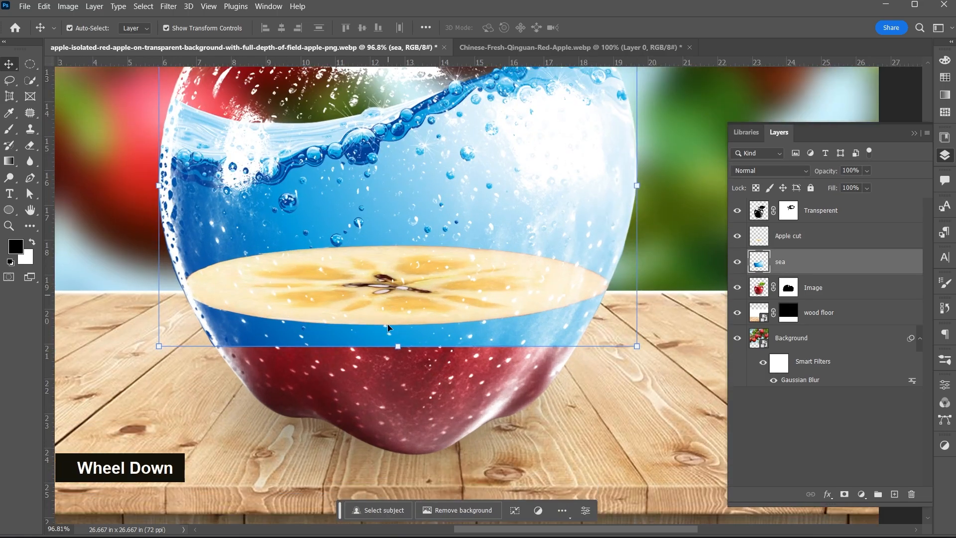
pyautogui.click(31, 145)
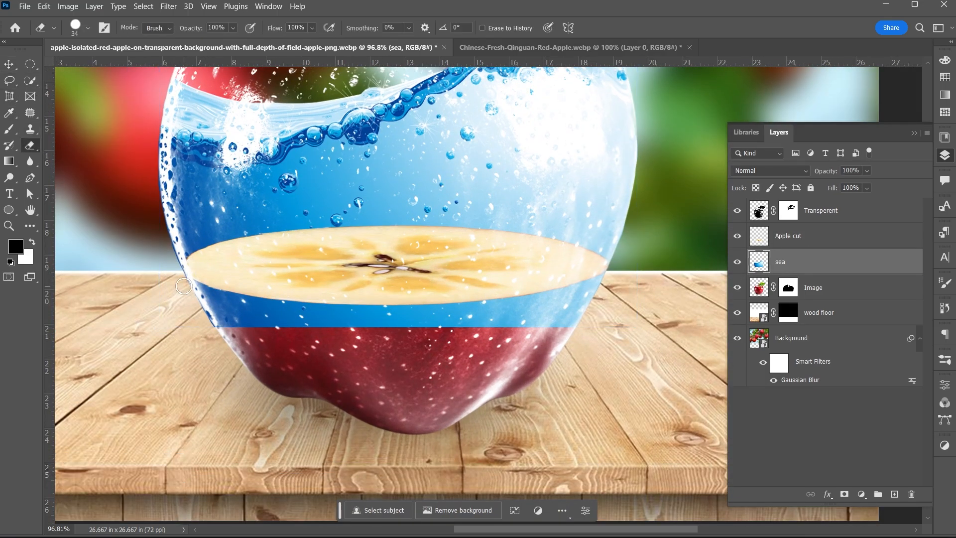
pyautogui.moveTo(213, 297)
pyautogui.mouseDown()
pyautogui.moveTo(316, 317)
pyautogui.moveTo(203, 322)
pyautogui.mouseUp()
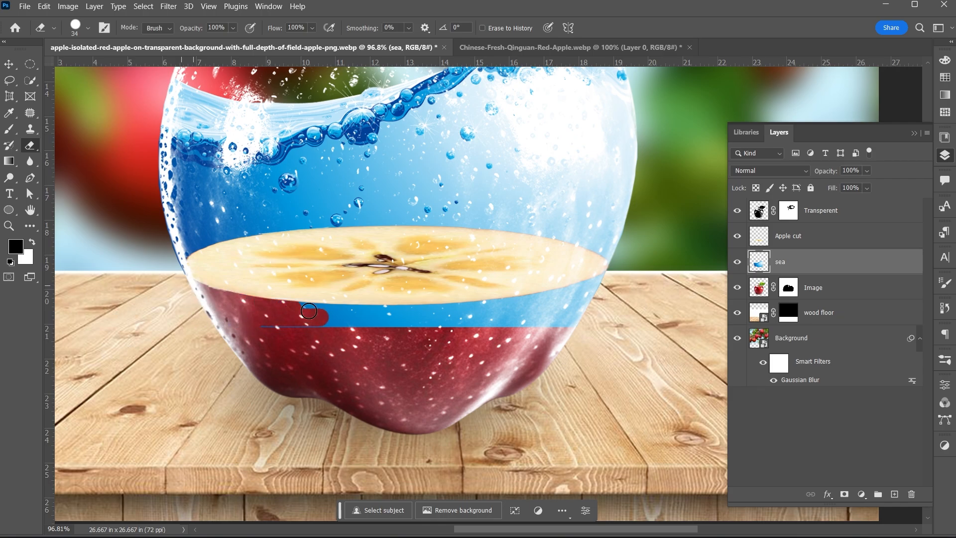
pyautogui.moveTo(309, 311)
pyautogui.mouseDown()
pyautogui.moveTo(438, 309)
pyautogui.moveTo(598, 275)
pyautogui.moveTo(575, 299)
pyautogui.moveTo(586, 309)
pyautogui.moveTo(509, 322)
pyautogui.moveTo(448, 313)
pyautogui.moveTo(349, 318)
pyautogui.moveTo(300, 330)
pyautogui.mouseUp()
pyautogui.moveTo(517, 316); pyautogui.dragTo(574, 324)
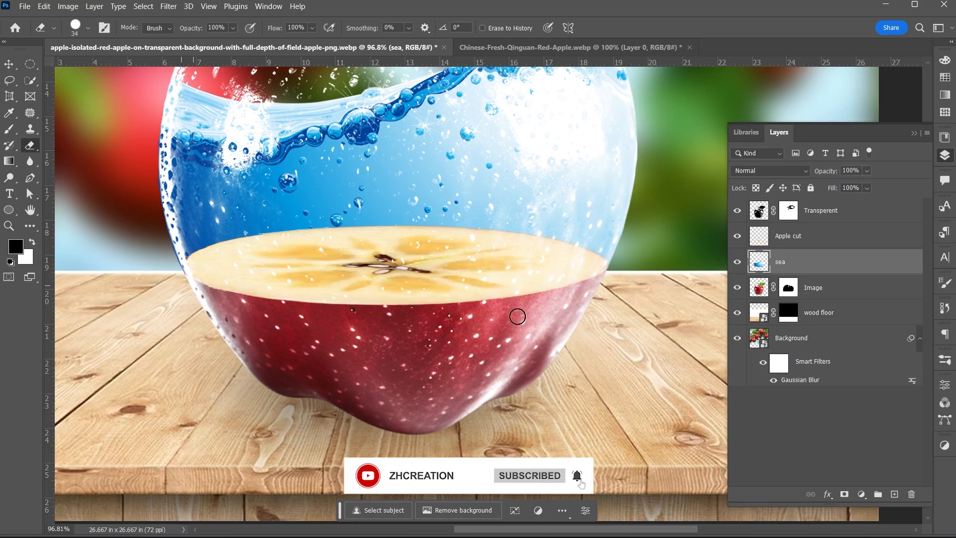
pyautogui.press('v')
pyautogui.scroll(3, 448, 298)
pyautogui.keyDown('alt'); pyautogui.scroll(-3, 448, 299); pyautogui.keyUp('alt')
pyautogui.scroll(3, 448, 299)
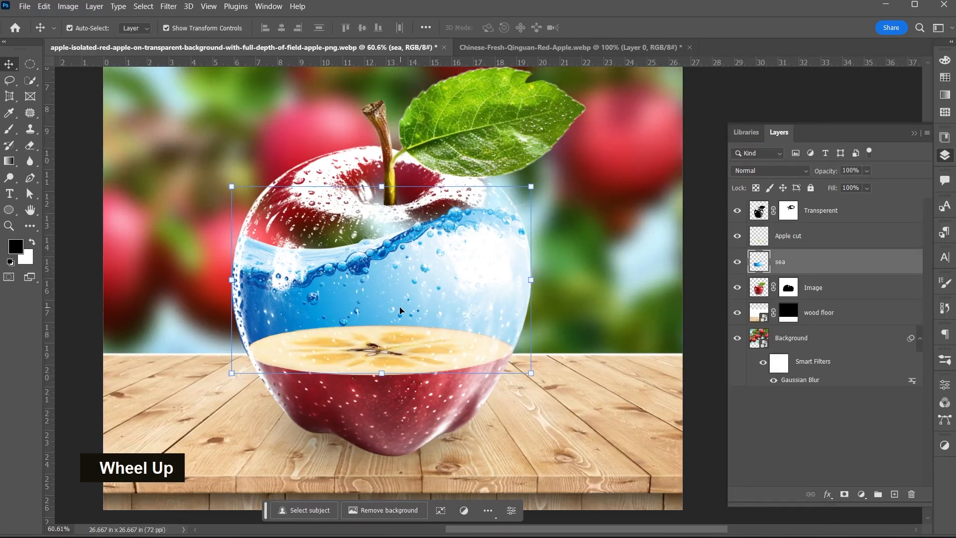
pyautogui.click(760, 294)
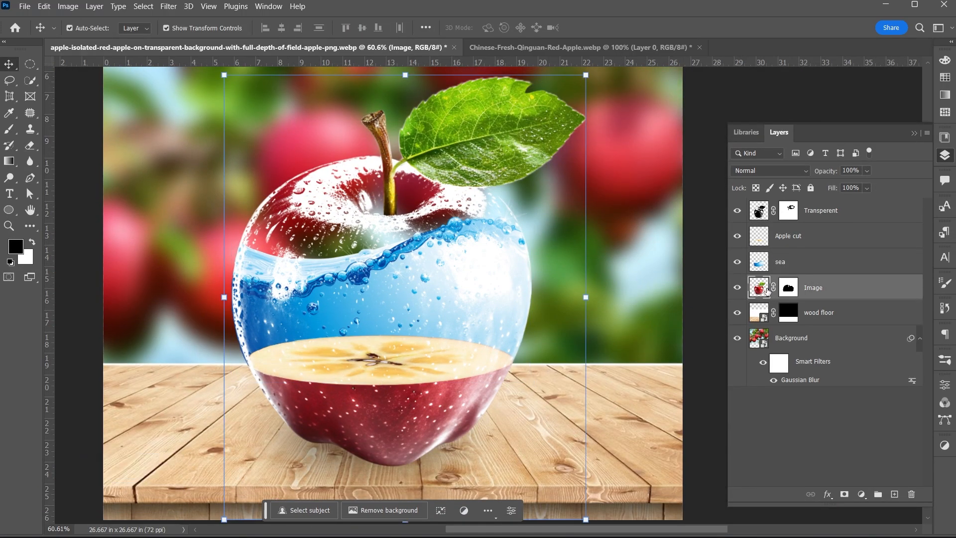
pyautogui.keyDown('alt'); pyautogui.scroll(-2, 399, 299); pyautogui.keyUp('alt')
pyautogui.keyDown('alt'); pyautogui.scroll(3, 398, 299); pyautogui.keyUp('alt')
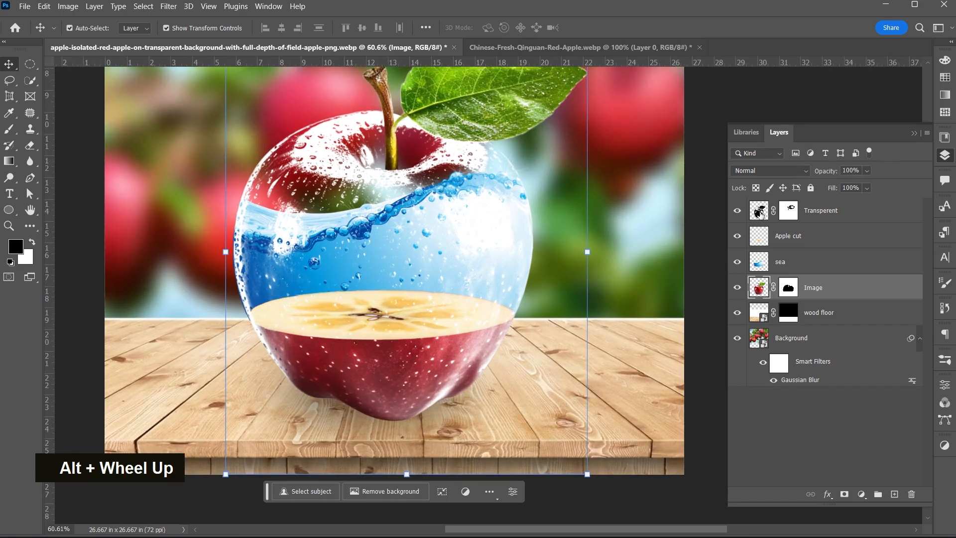
pyautogui.click(785, 217)
pyautogui.keyDown('alt'); pyautogui.scroll(2, 450, 357); pyautogui.keyUp('alt')
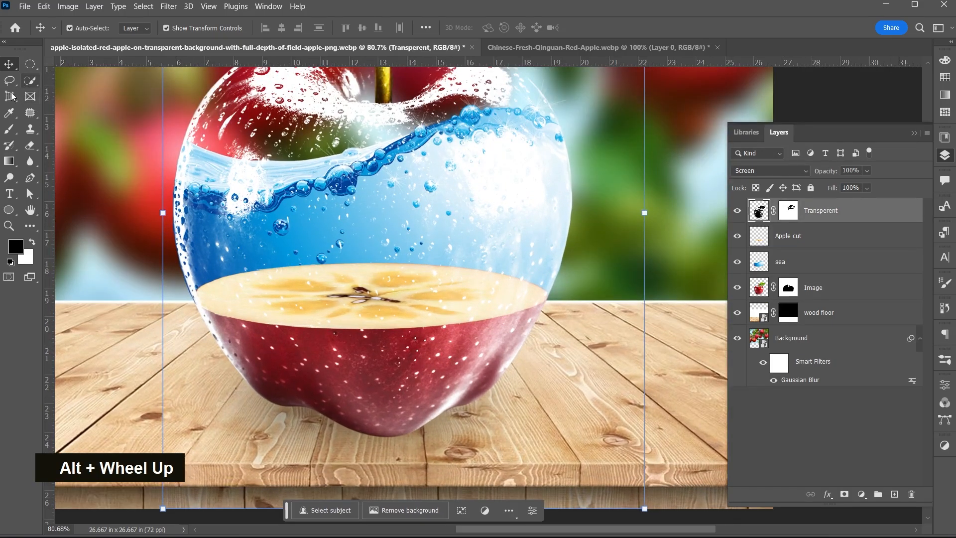
pyautogui.click(9, 129)
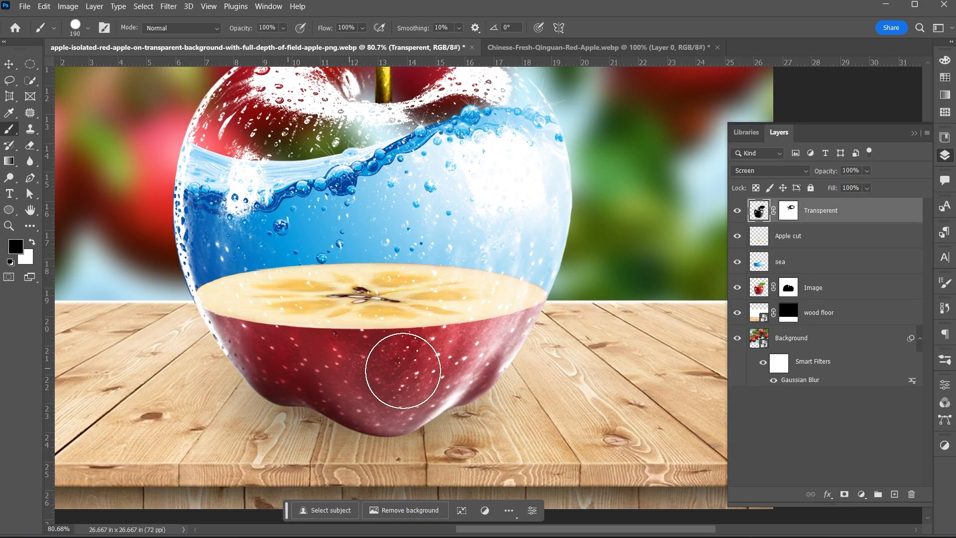
pyautogui.moveTo(402, 370)
pyautogui.mouseDown()
pyautogui.moveTo(465, 361)
pyautogui.moveTo(513, 324)
pyautogui.mouseUp()
pyautogui.hotkey('ctrl', 'z')
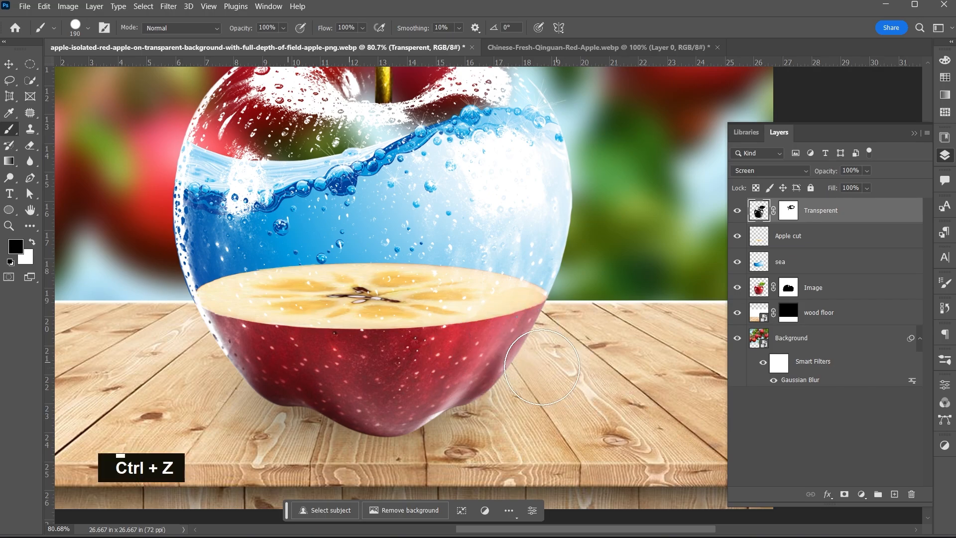
pyautogui.hotkey('ctrl', 'z')
pyautogui.hotkey('ctrl', 'z')
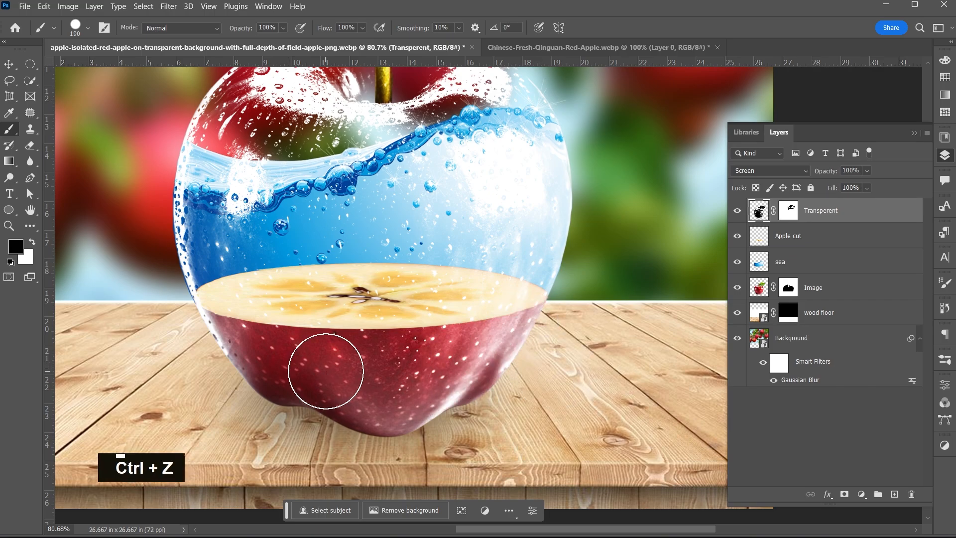
pyautogui.rightClick(351, 366)
pyautogui.click(334, 378)
pyautogui.hotkey('ctrl', 'z')
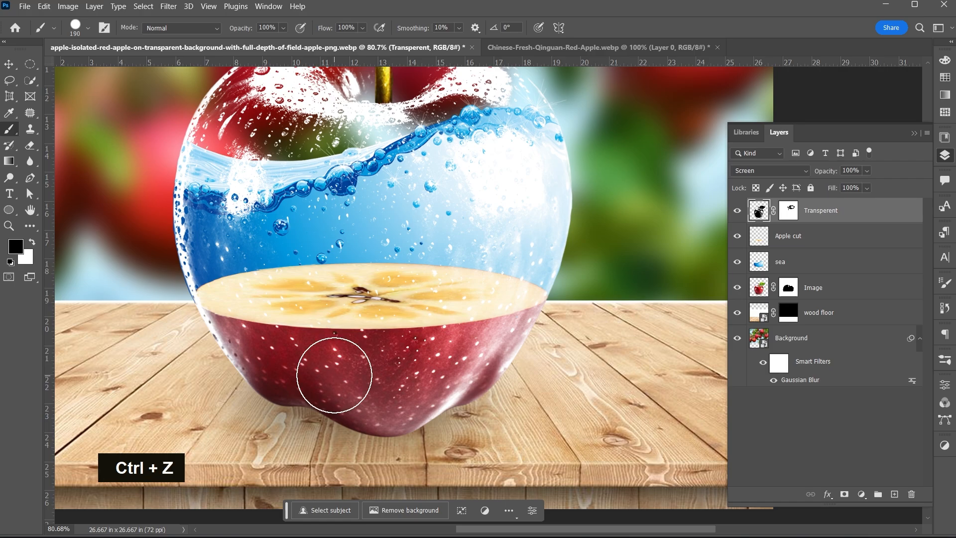
# Step: Erase the leftover strip of water under the cut surface on the sea layer again, across to the apple's right edge
pyautogui.click(30, 145)
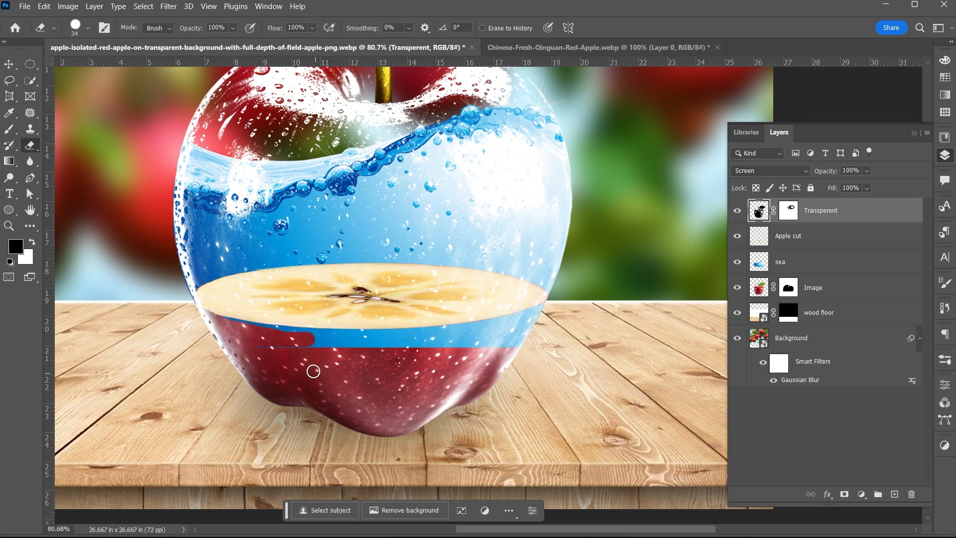
pyautogui.click(770, 264)
pyautogui.hotkey('ctrl', 'z')
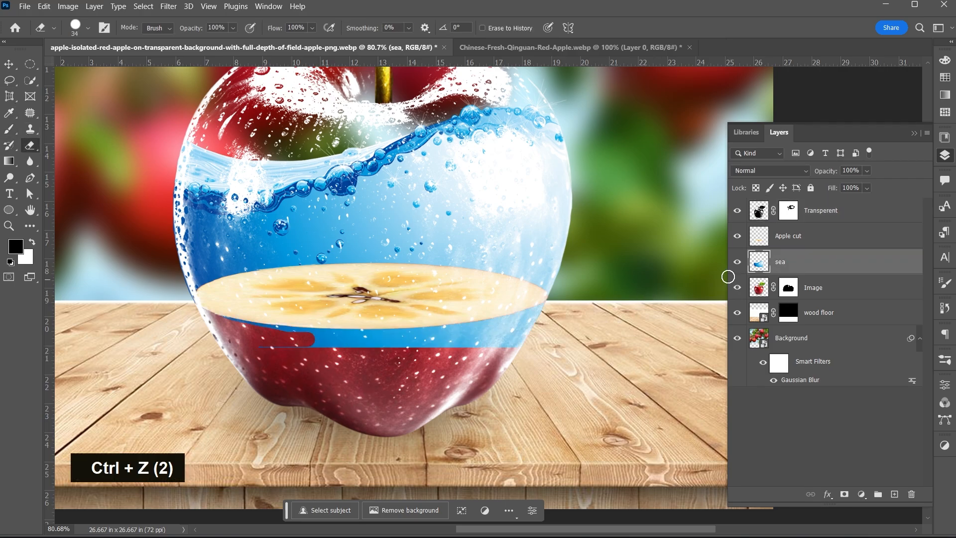
pyautogui.scroll(-1, 386, 332)
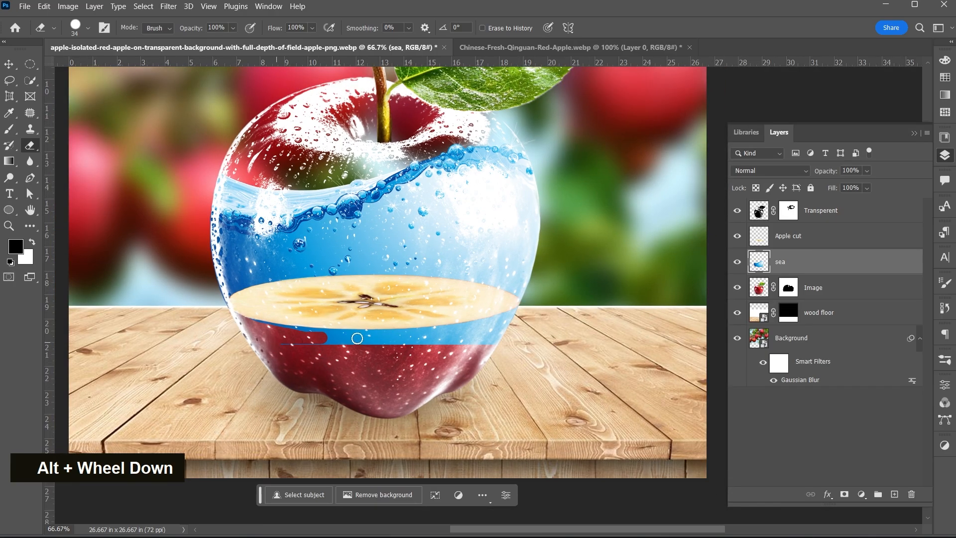
pyautogui.moveTo(357, 338); pyautogui.dragTo(348, 348)
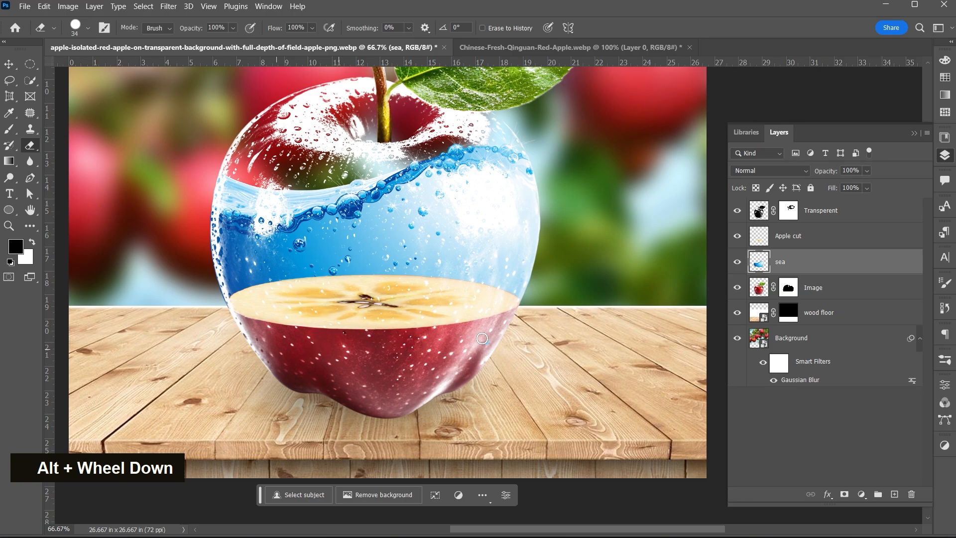
pyautogui.click(9, 63)
pyautogui.scroll(1, 422, 326)
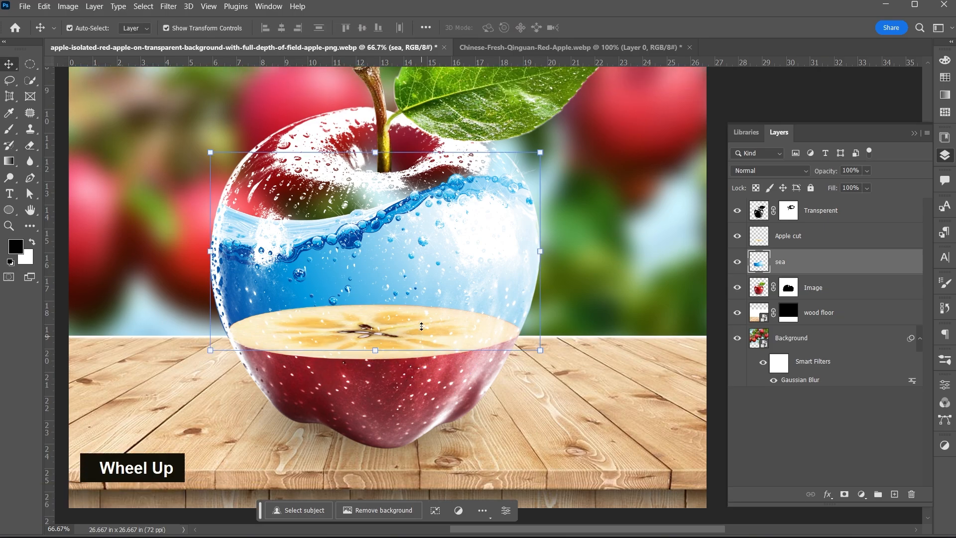
# Step: Paint black with the 190 px brush on the Transperent layer's mask over the middle of the lower red apple
pyautogui.click(764, 218)
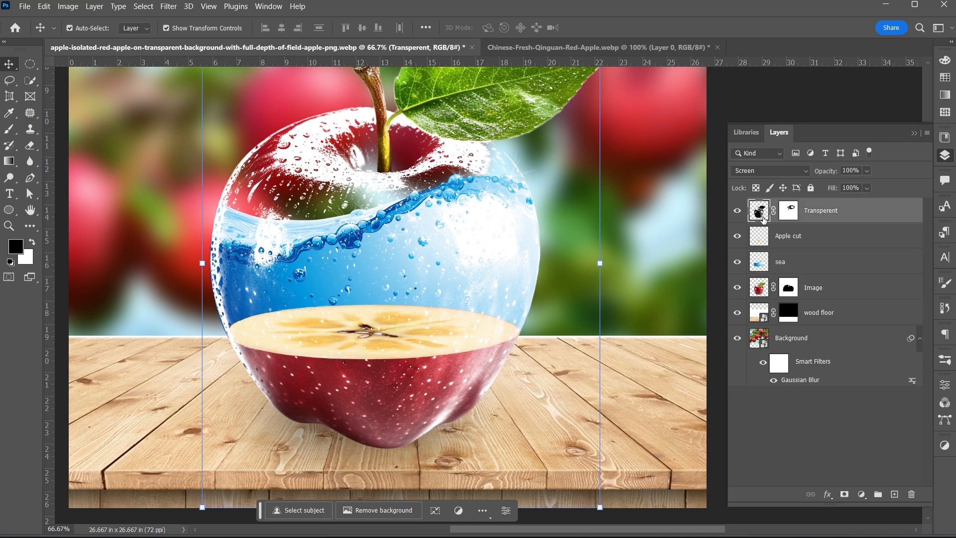
pyautogui.click(787, 213)
pyautogui.click(9, 131)
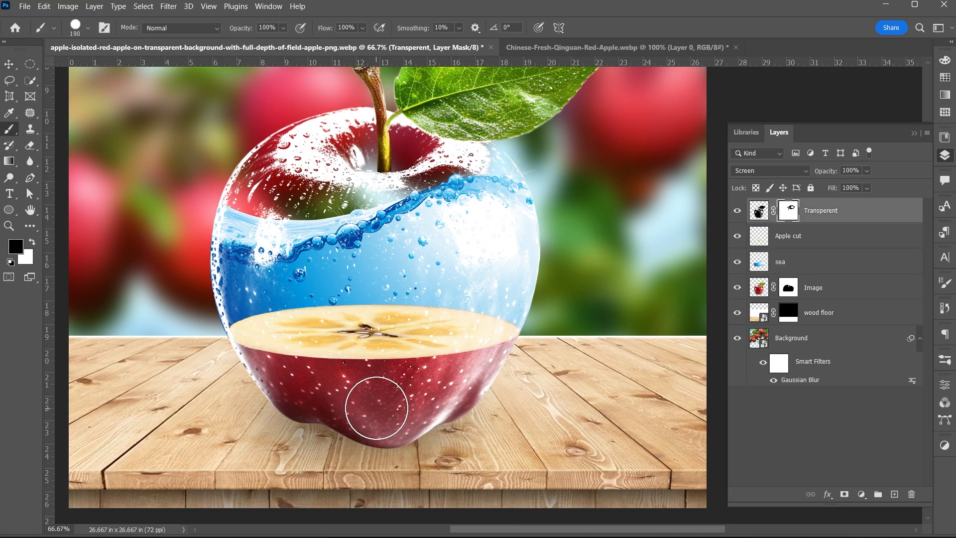
pyautogui.moveTo(388, 402)
pyautogui.mouseDown()
pyautogui.moveTo(416, 400)
pyautogui.moveTo(378, 416)
pyautogui.moveTo(463, 389)
pyautogui.moveTo(441, 405)
pyautogui.moveTo(349, 414)
pyautogui.moveTo(242, 373)
pyautogui.mouseUp()
# Step: Set the Hard Round brush to 59 px and mask the glass highlights just under the cut surface's left end
pyautogui.scroll(1, 243, 374)
pyautogui.scroll(3, 243, 374)
pyautogui.rightClick(306, 313)
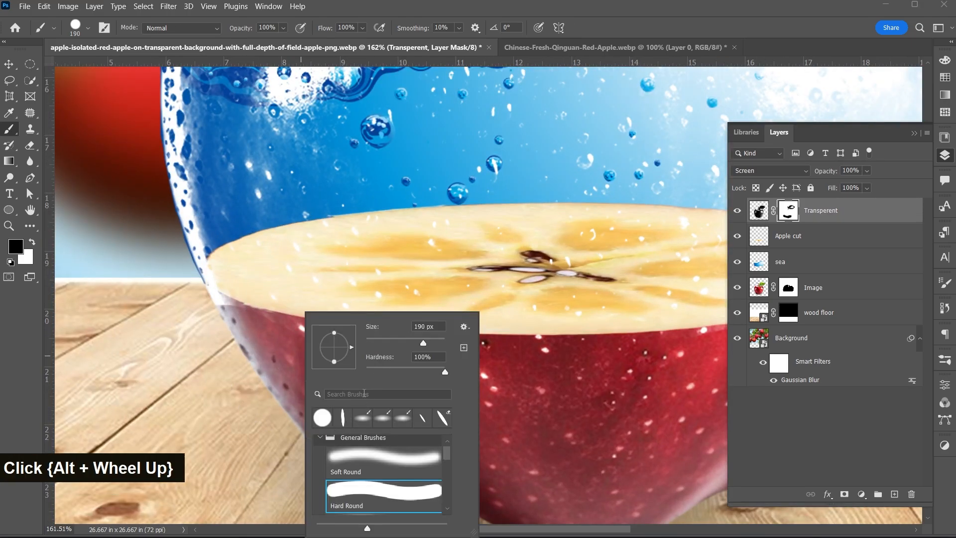
pyautogui.moveTo(249, 331)
pyautogui.mouseDown()
pyautogui.moveTo(201, 313)
pyautogui.moveTo(263, 334)
pyautogui.mouseUp()
# Step: Mask the remaining glass highlights on the red apple's right side, just below the cut surface
pyautogui.scroll(-2, 548, 348)
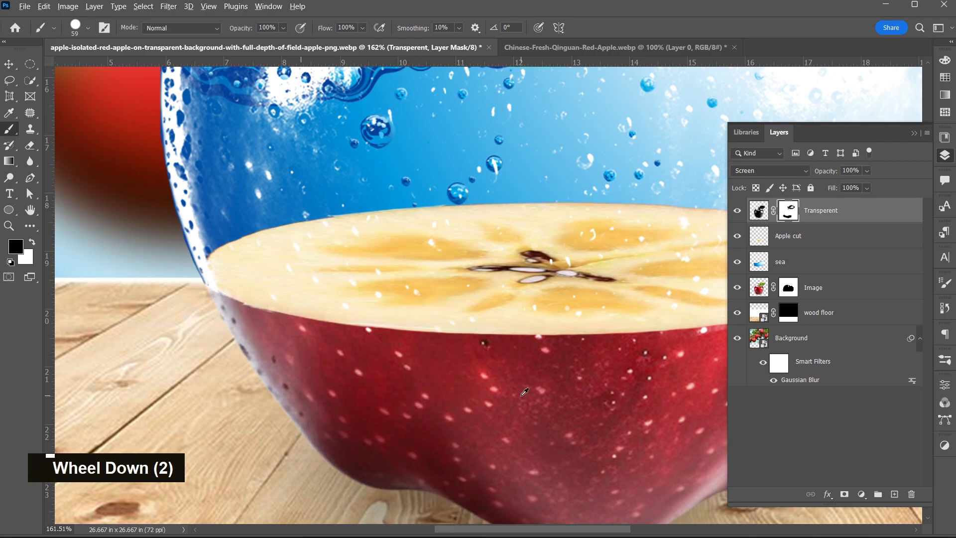
pyautogui.hscroll(7, 597, 334)
pyautogui.scroll(2, 606, 335)
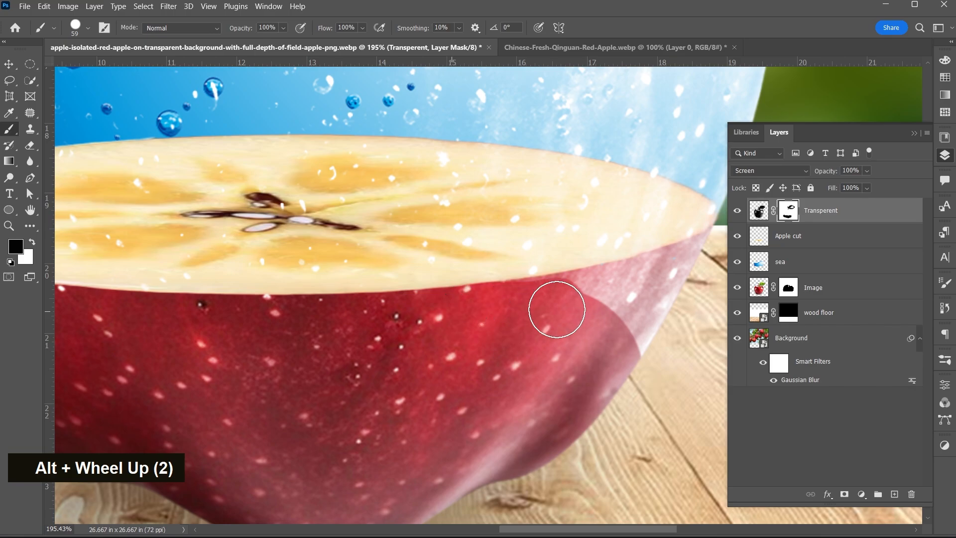
pyautogui.hscroll(3, 555, 319)
pyautogui.moveTo(431, 305)
pyautogui.mouseDown()
pyautogui.moveTo(498, 294)
pyautogui.moveTo(608, 255)
pyautogui.mouseUp()
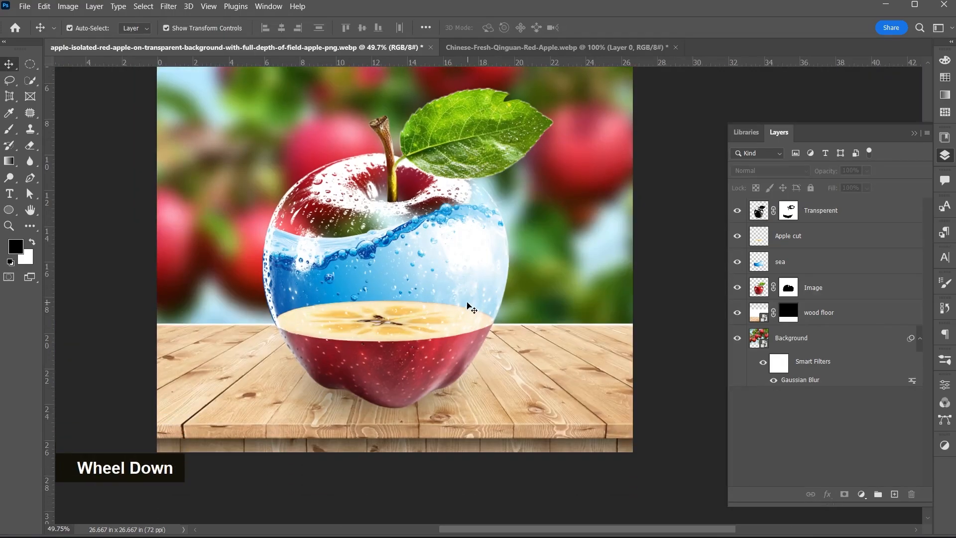
pyautogui.scroll(1, 383, 377)
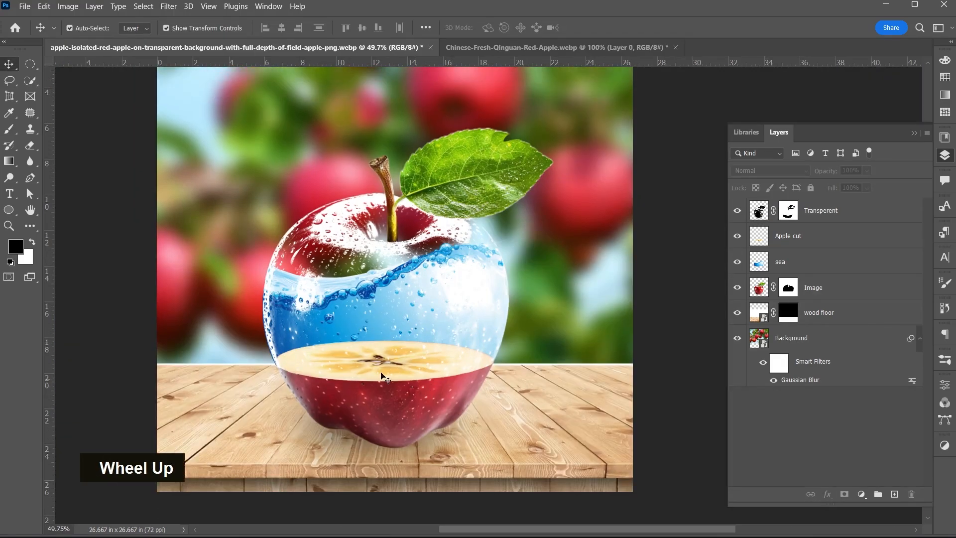
# Step: Place the fish-png-17 image as an embedded layer directly above the Apple cut layer and accept its original size
pyautogui.click(26, 8)
pyautogui.click(756, 240)
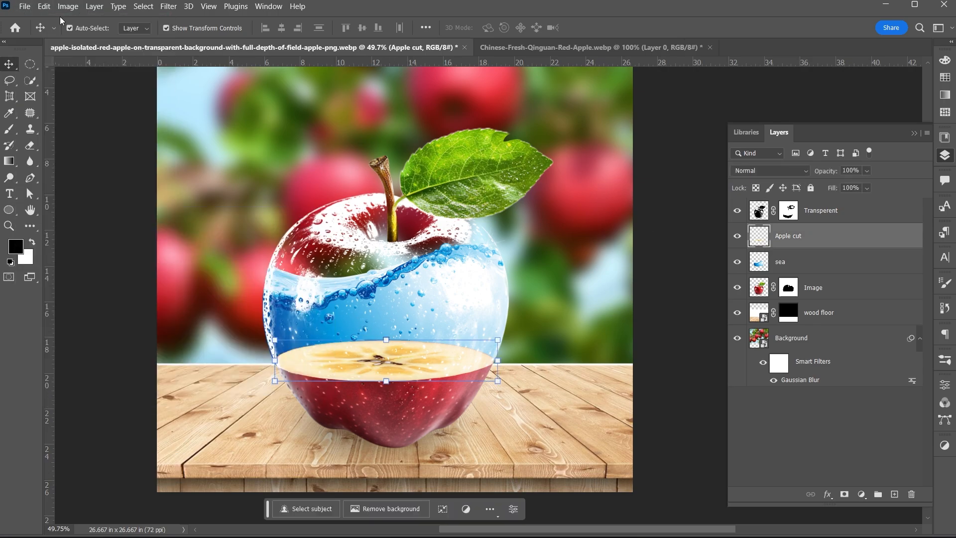
pyautogui.click(24, 6)
pyautogui.click(34, 255)
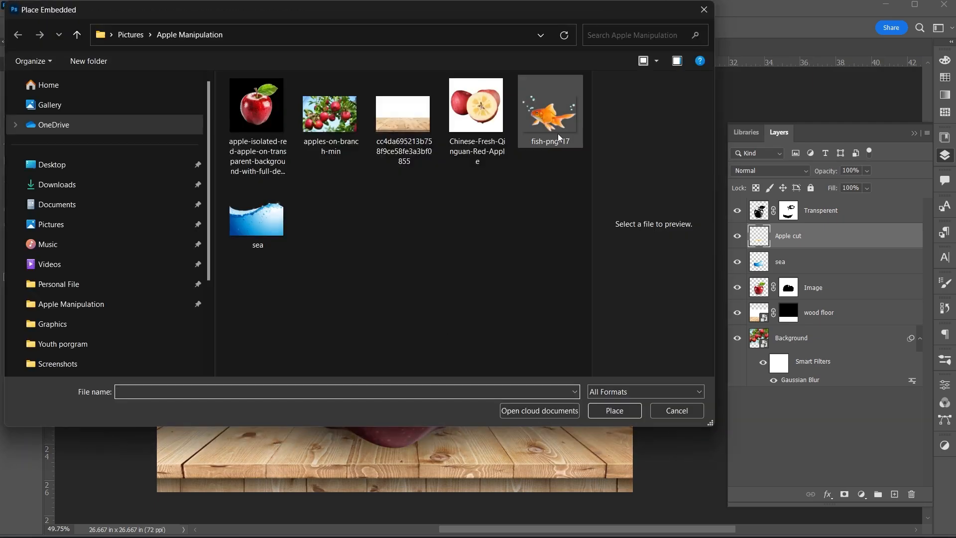
pyautogui.click(551, 112)
pyautogui.click(633, 410)
pyautogui.scroll(2, 404, 317)
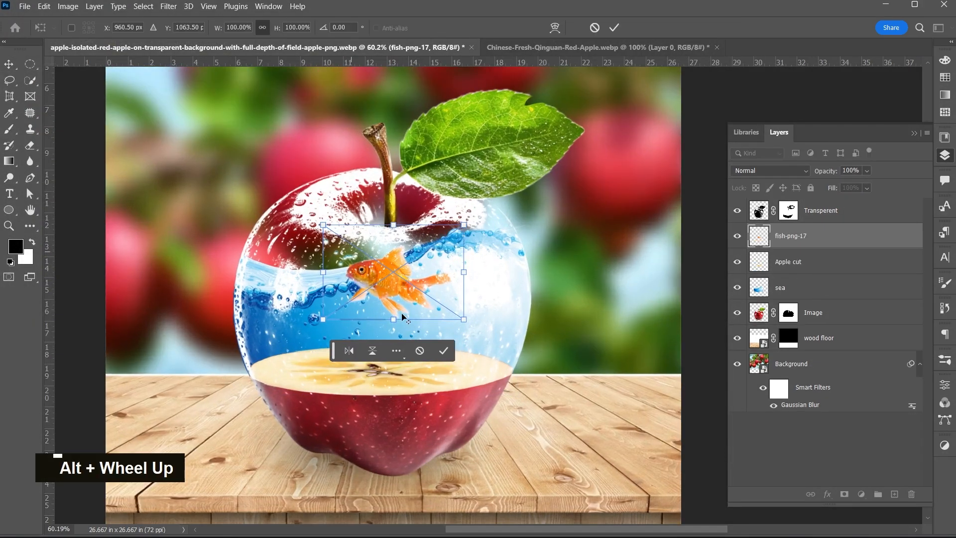
pyautogui.scroll(1, 774, 238)
pyautogui.click(565, 296)
pyautogui.scroll(-3, 398, 249)
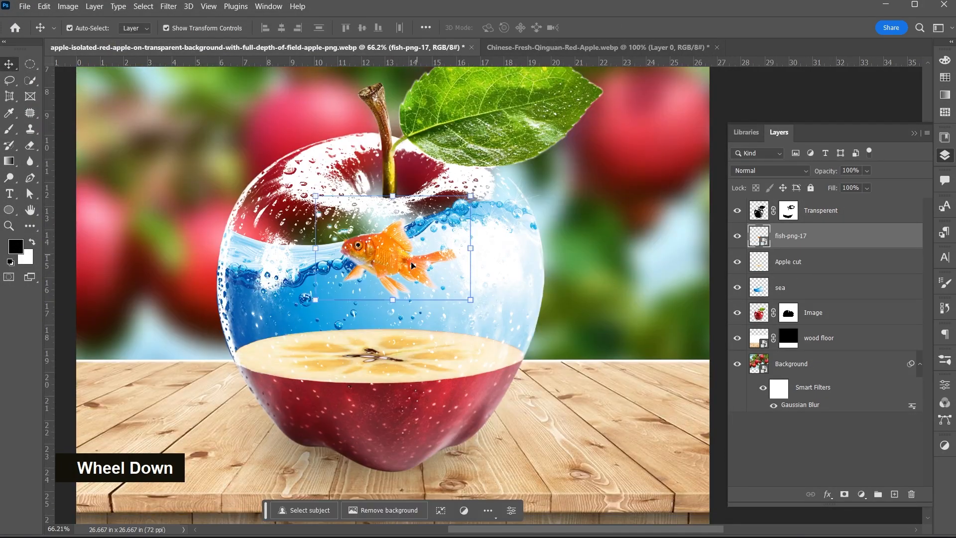
pyautogui.click(388, 238)
pyautogui.hotkey('ctrl', 'z')
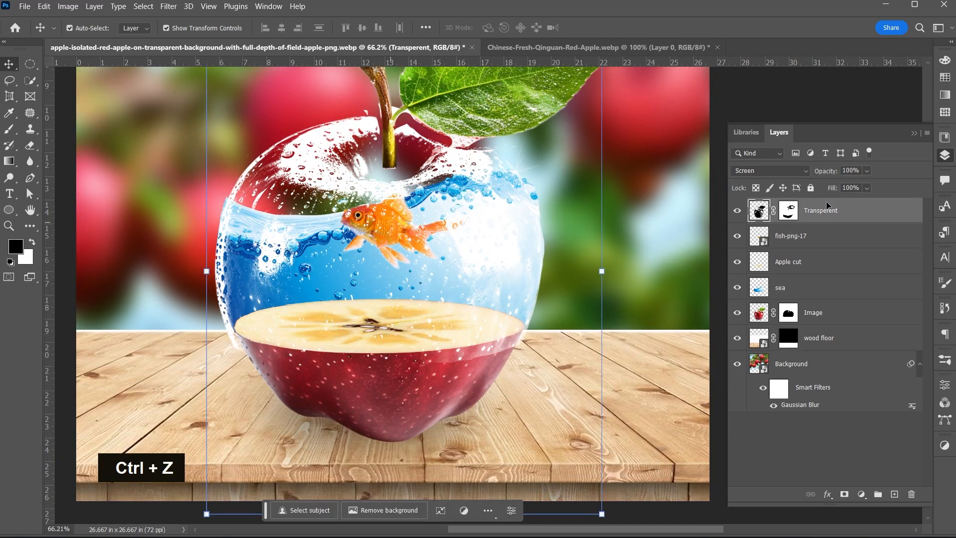
pyautogui.click(758, 238)
pyautogui.hotkey('shift', 'Down')
pyautogui.hotkey('shift', 'Down')
pyautogui.hotkey('shift', 'Down')
pyautogui.hotkey('shift', 'Down')
pyautogui.hotkey('shift', 'Down')
pyautogui.hotkey('shift', 'Down')
pyautogui.hotkey('shift', 'Down')
pyautogui.hotkey('shift', 'Down')
pyautogui.hotkey('shift', 'Down')
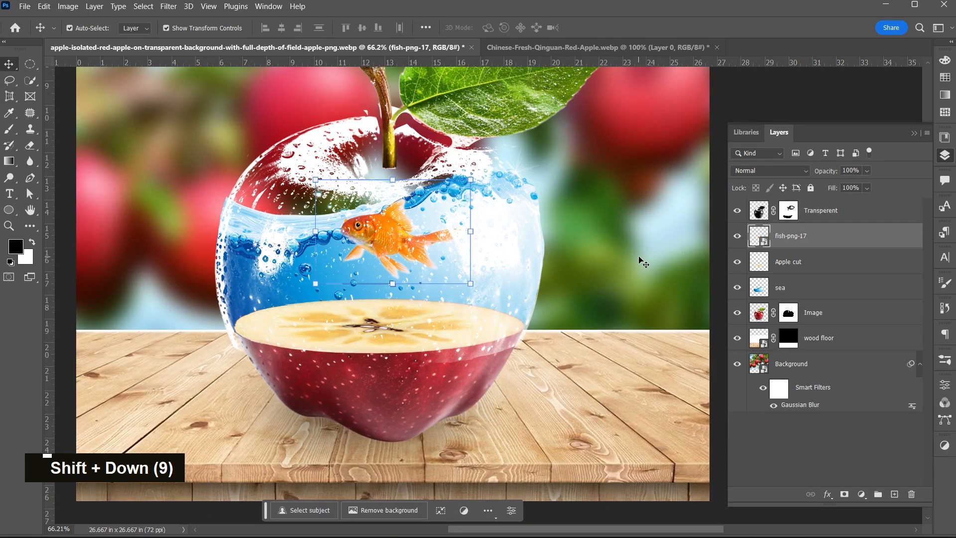
pyautogui.hotkey('shift', 'Down')
pyautogui.hotkey('shift', 'Down')
pyautogui.hotkey('shift', 'Down')
pyautogui.hotkey('shift', 'Down')
pyautogui.hotkey('shift', 'Down')
pyautogui.hotkey('shift', 'Down')
pyautogui.hotkey('shift', 'Down')
pyautogui.hotkey('shift', 'Down')
pyautogui.hotkey('shift', 'Down')
pyautogui.hotkey('shift', 'Down')
pyautogui.hotkey('shift', 'Down')
pyautogui.hotkey('shift', 'Down')
pyautogui.hotkey('shift', 'Down')
pyautogui.hotkey('shift', 'Down')
pyautogui.hotkey('shift', 'Down')
pyautogui.hotkey('shift', 'Down')
pyautogui.hotkey('shift', 'Down')
pyautogui.hotkey('shift', 'Down')
pyautogui.hotkey('shift', 'Down')
pyautogui.hotkey('shift', 'Down')
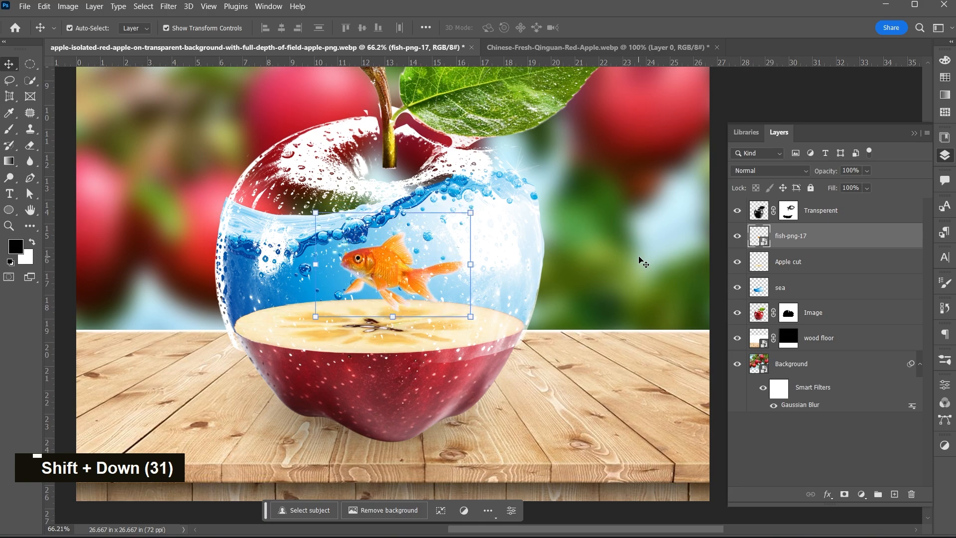
pyautogui.hotkey('shift', 'Down')
pyautogui.hotkey('shift', 'Down')
pyautogui.hotkey('shift', 'Down')
pyautogui.hotkey('ctrl', 'z')
pyautogui.hotkey('ctrl', 'z')
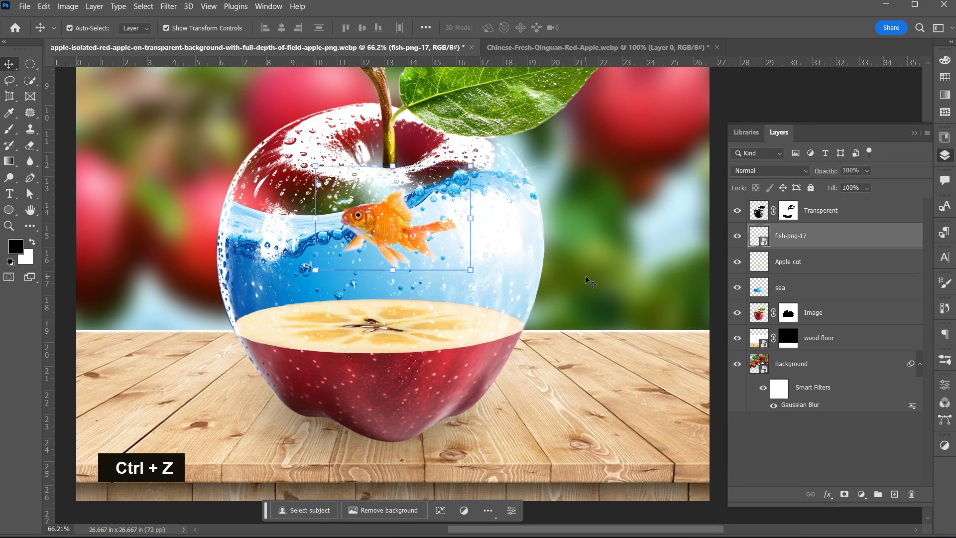
# Step: Nudge the goldfish straight down into the water so it hovers just above the cut-apple surface
pyautogui.keyDown('alt'); pyautogui.scroll(-3, 443, 276); pyautogui.keyUp('alt')
pyautogui.scroll(-1, 443, 276)
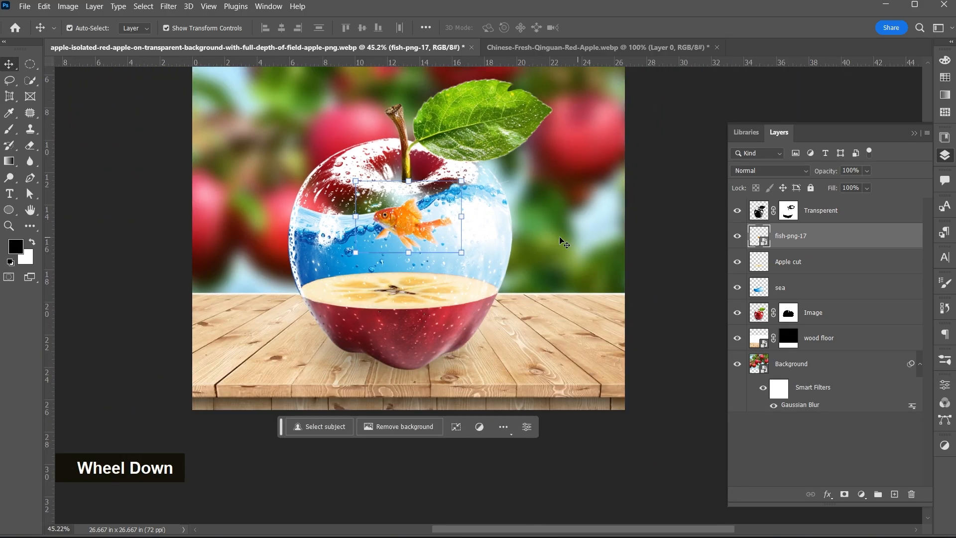
pyautogui.keyDown('alt'); pyautogui.scroll(2, 461, 237); pyautogui.keyUp('alt')
pyautogui.hotkey('shift', 'Down')
pyautogui.hotkey('shift', 'Down')
pyautogui.hotkey('shift', 'Down')
pyautogui.hotkey('shift', 'Down')
pyautogui.hotkey('shift', 'Down')
pyautogui.hotkey('shift', 'Down')
pyautogui.hotkey('shift', 'Down')
pyautogui.hotkey('shift', 'Down')
pyautogui.hotkey('shift', 'Down')
pyautogui.hotkey('shift', 'Down')
pyautogui.hotkey('shift', 'Down')
pyautogui.hotkey('shift', 'Down')
pyautogui.hotkey('shift', 'Down')
pyautogui.hotkey('shift', 'Down')
pyautogui.hotkey('shift', 'Down')
pyautogui.hotkey('shift', 'Down')
pyautogui.hotkey('shift', 'Down')
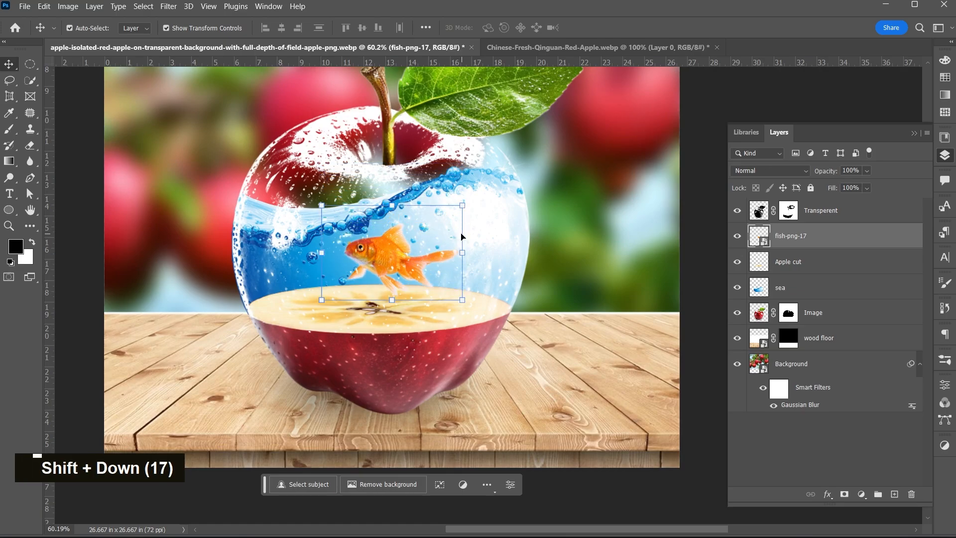
pyautogui.hotkey('shift', 'Down')
pyautogui.hotkey('shift', 'Down')
pyautogui.hotkey('shift', 'Down')
pyautogui.hotkey('shift', 'Down')
pyautogui.hotkey('shift', 'Down')
# Step: Enlarge the goldfish proportionally so it spans more of the water above the cut surface
pyautogui.keyDown('shift'); pyautogui.moveTo(322, 220); pyautogui.dragTo(283, 197); pyautogui.keyUp('shift')
pyautogui.hotkey('ctrl', 'z')
pyautogui.click(614, 27)
pyautogui.keyDown('alt'); pyautogui.scroll(-2, 426, 282); pyautogui.keyUp('alt')
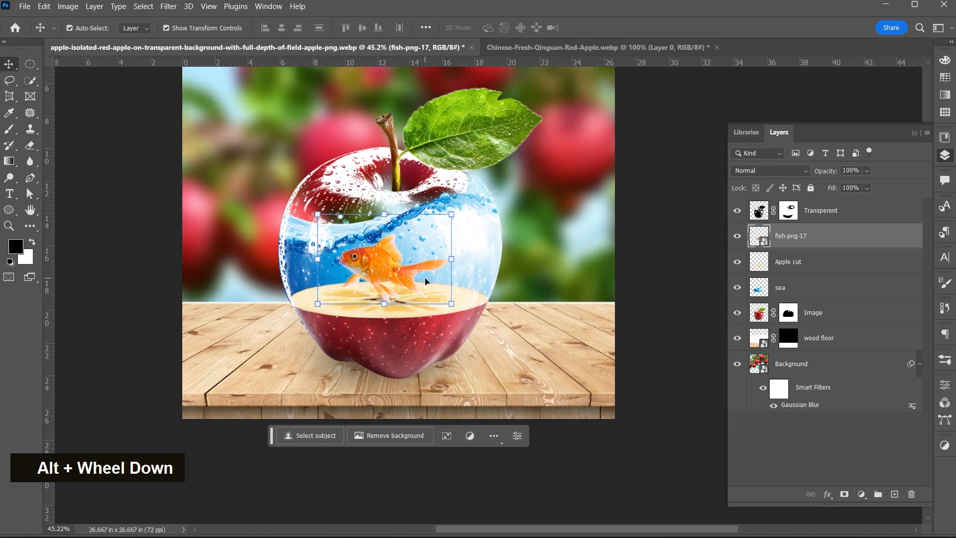
pyautogui.scroll(1, 426, 282)
pyautogui.keyDown('alt'); pyautogui.scroll(-1, 426, 282); pyautogui.keyUp('alt')
pyautogui.scroll(-1, 444, 335)
pyautogui.keyDown('alt'); pyautogui.scroll(1, 662, 281); pyautogui.keyUp('alt')
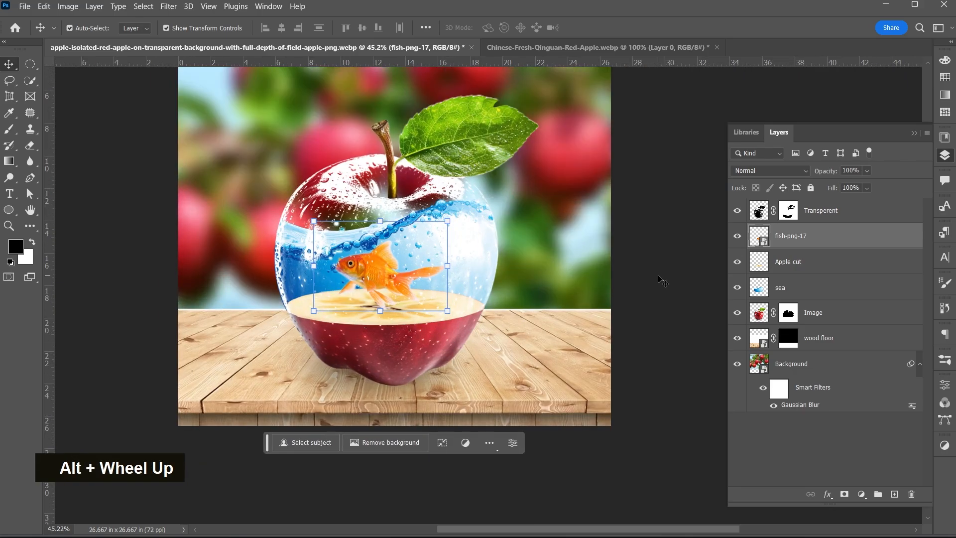
# Step: Brighten the fish-png-17 layer with a Curves adjustment, moving the white point to input 198 and output 255
pyautogui.click(659, 276)
pyautogui.click(370, 270)
pyautogui.click(801, 240)
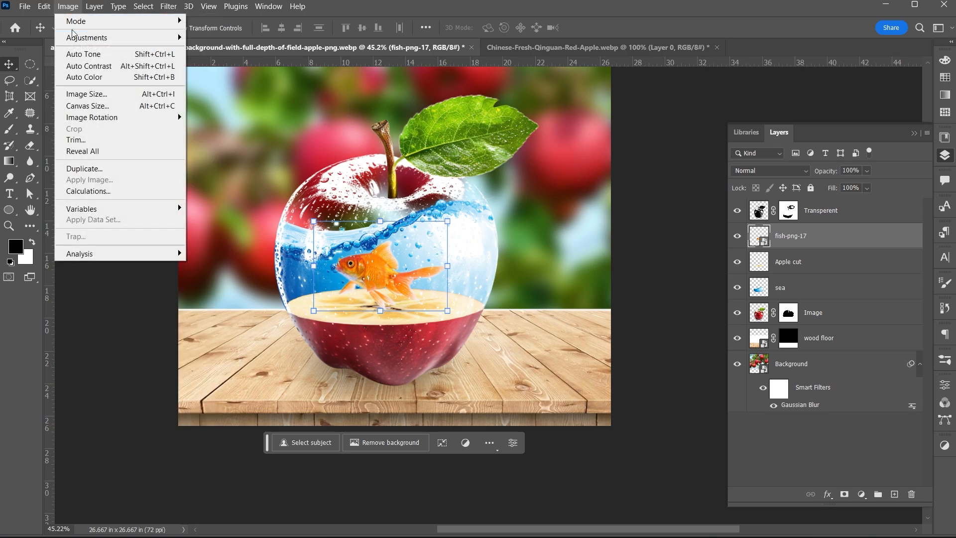
pyautogui.click(209, 58)
pyautogui.moveTo(499, 77); pyautogui.dragTo(785, 176)
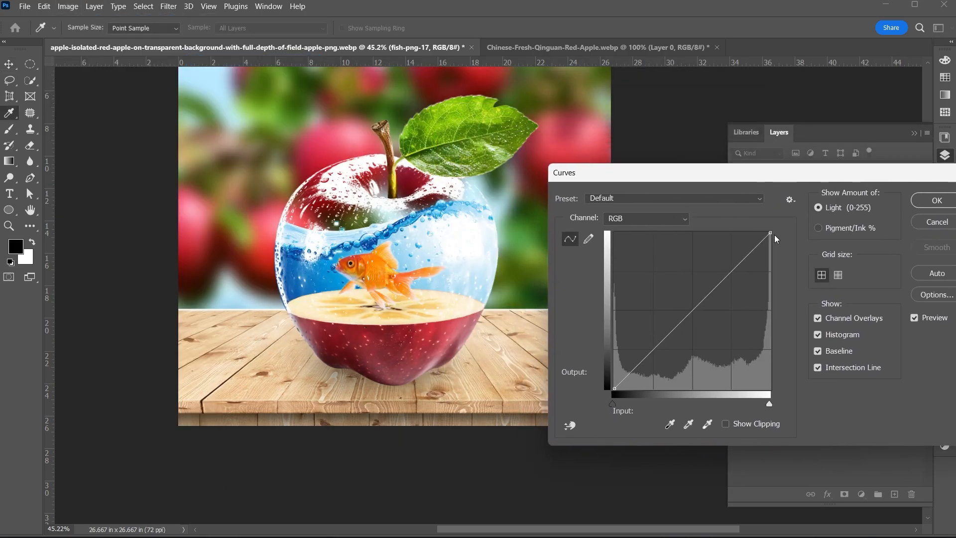
pyautogui.moveTo(770, 234); pyautogui.dragTo(736, 230)
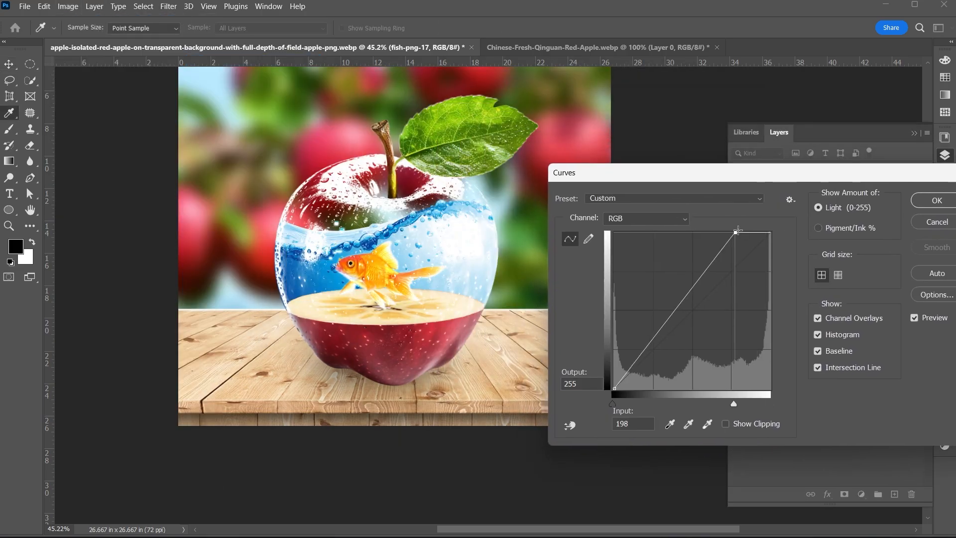
pyautogui.click(936, 200)
pyautogui.hscroll(-3, 593, 269)
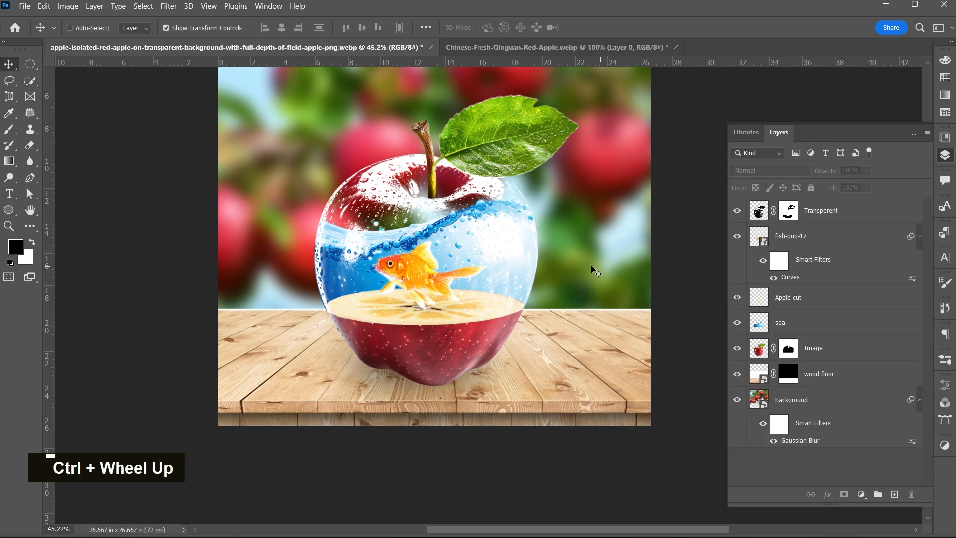
# Step: Darken the red apple on the Image layer with a Levels adjustment, setting the black input level to 33
pyautogui.click(759, 348)
pyautogui.click(67, 6)
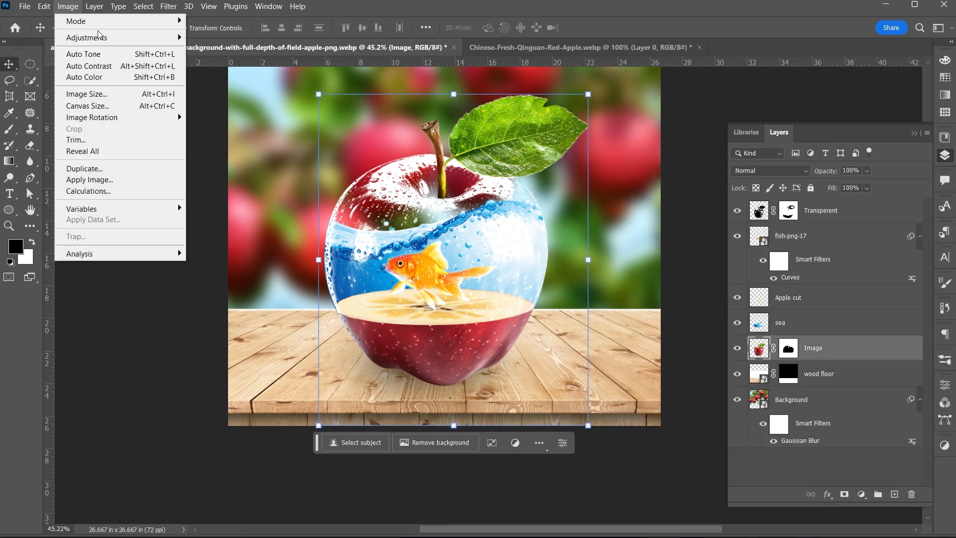
pyautogui.moveTo(85, 39)
pyautogui.click(242, 45)
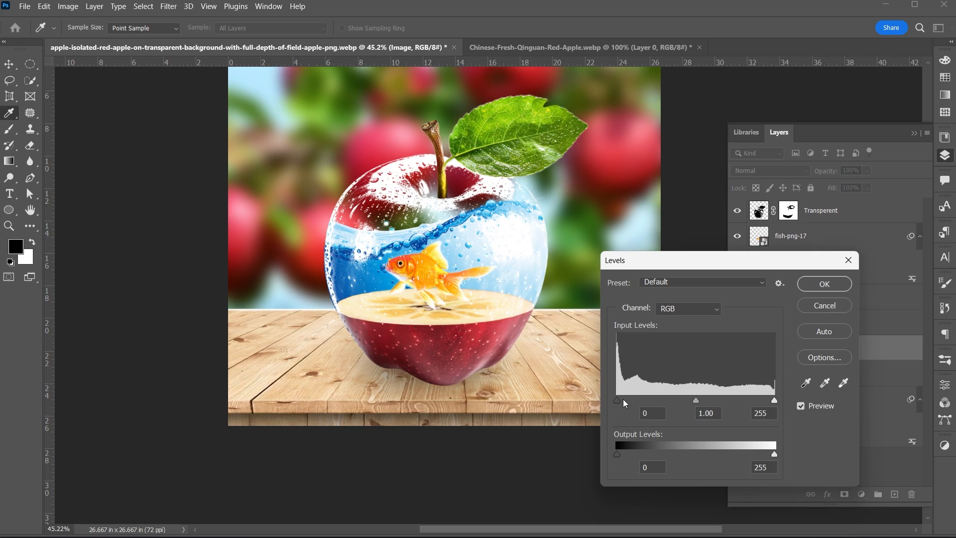
pyautogui.moveTo(623, 400); pyautogui.dragTo(637, 399)
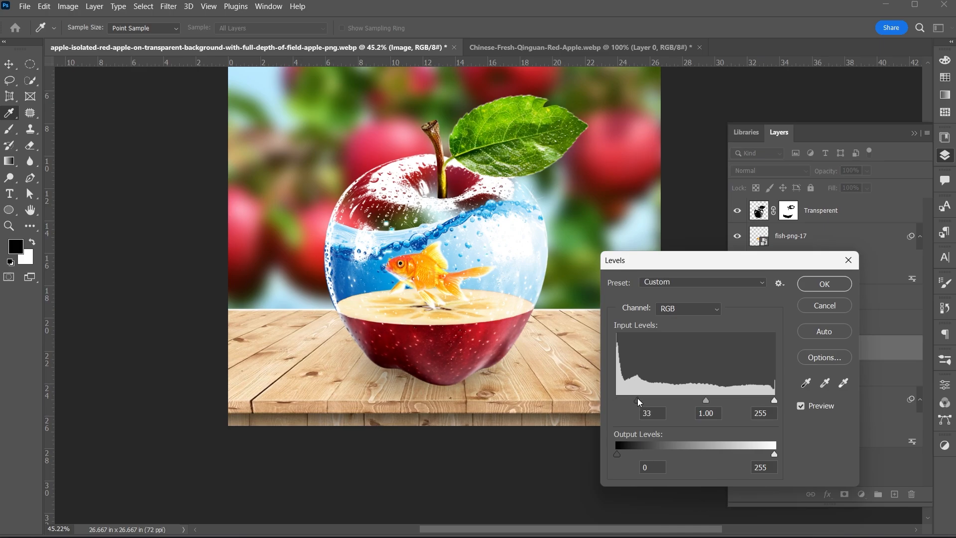
pyautogui.click(824, 284)
# Step: Deepen the Apple cut layer with a Levels adjustment, setting the black input level to 92
pyautogui.click(797, 297)
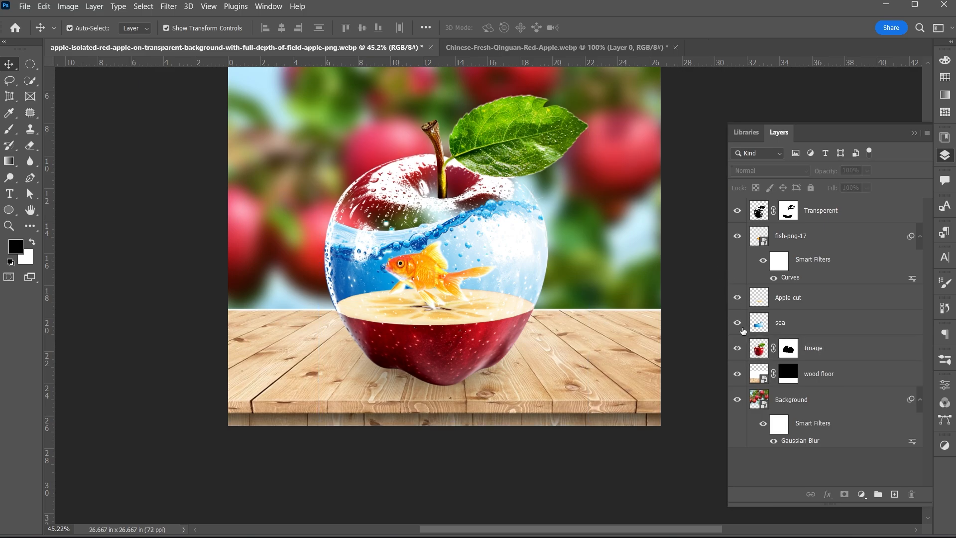
pyautogui.click(68, 6)
pyautogui.moveTo(101, 40)
pyautogui.click(207, 49)
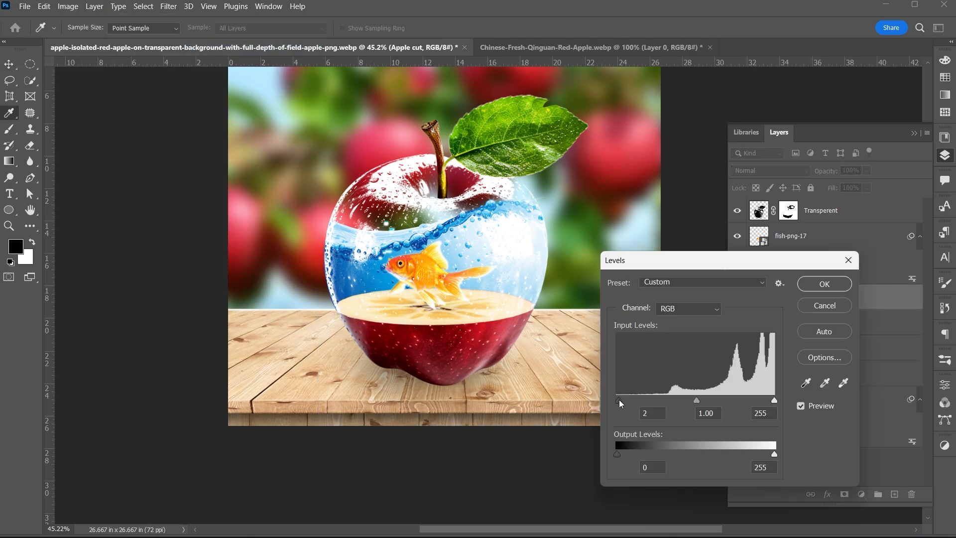
pyautogui.moveTo(662, 398); pyautogui.dragTo(673, 399)
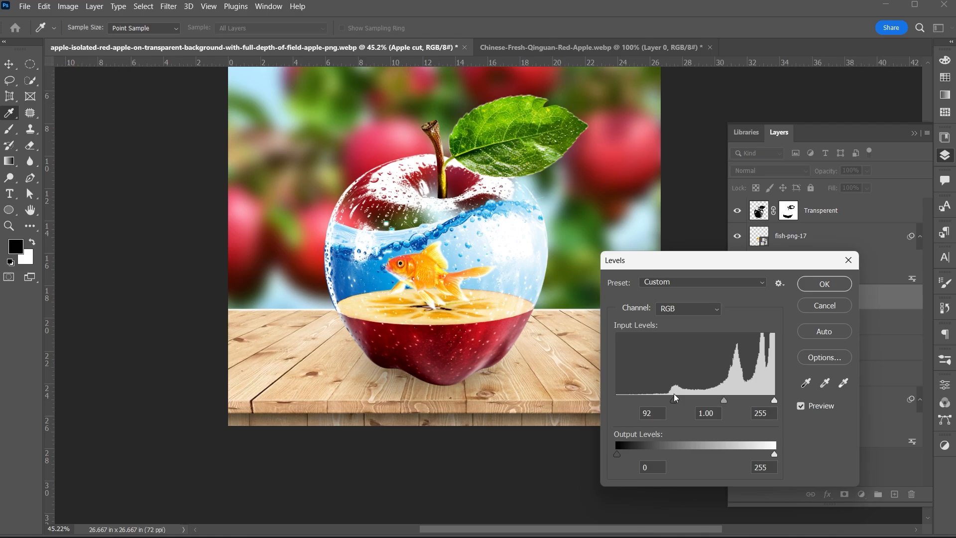
pyautogui.click(824, 283)
pyautogui.scroll(1, 765, 279)
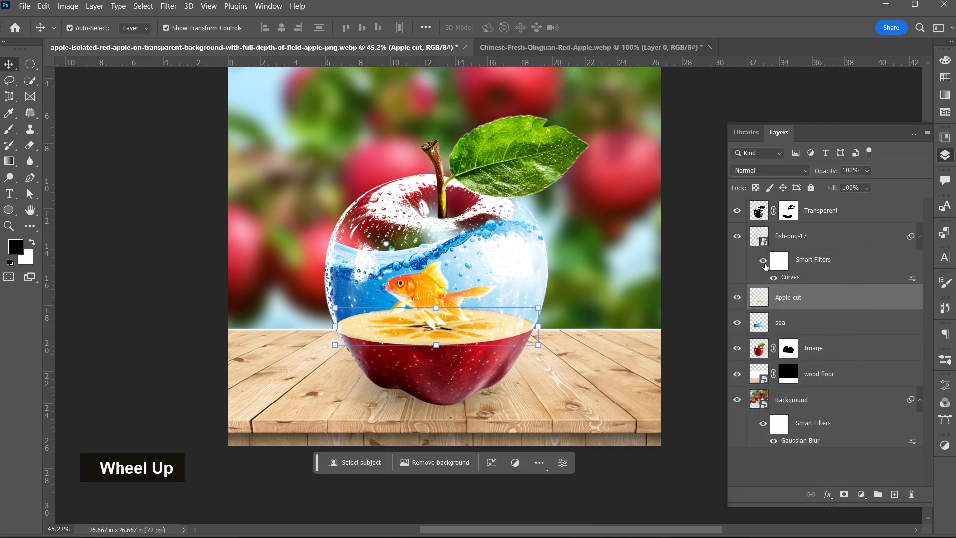
# Step: Boost the sea layer's contrast with a Levels adjustment, setting the input levels to black 27 and white 240
pyautogui.click(757, 326)
pyautogui.click(67, 6)
pyautogui.moveTo(86, 36)
pyautogui.click(207, 48)
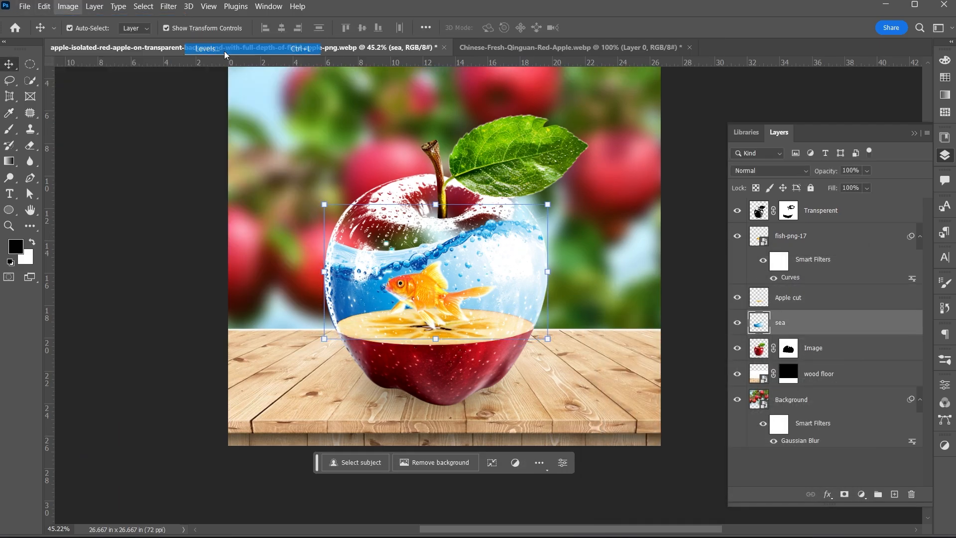
pyautogui.moveTo(618, 400)
pyautogui.mouseDown()
pyautogui.moveTo(665, 401)
pyautogui.moveTo(632, 398)
pyautogui.mouseUp()
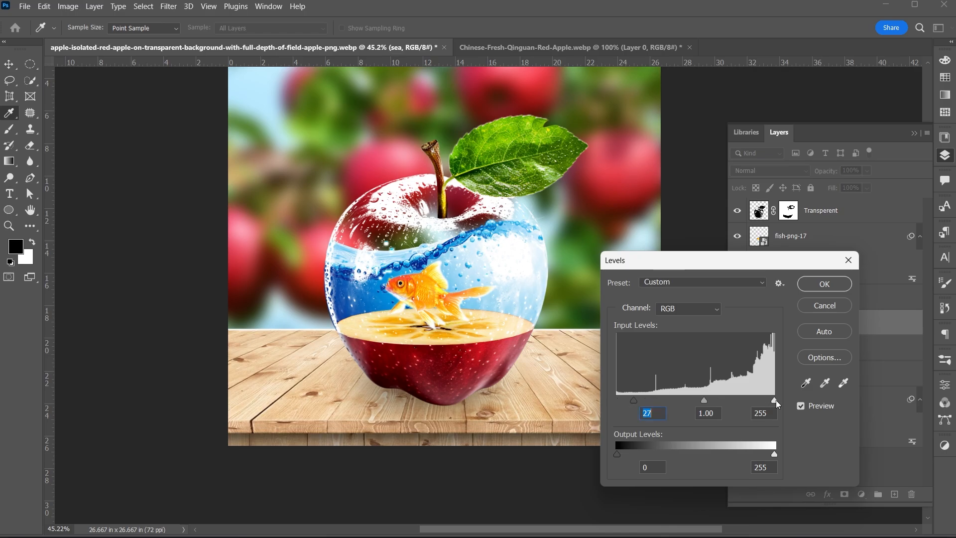
pyautogui.moveTo(774, 400)
pyautogui.mouseDown()
pyautogui.moveTo(756, 401)
pyautogui.moveTo(765, 401)
pyautogui.mouseUp()
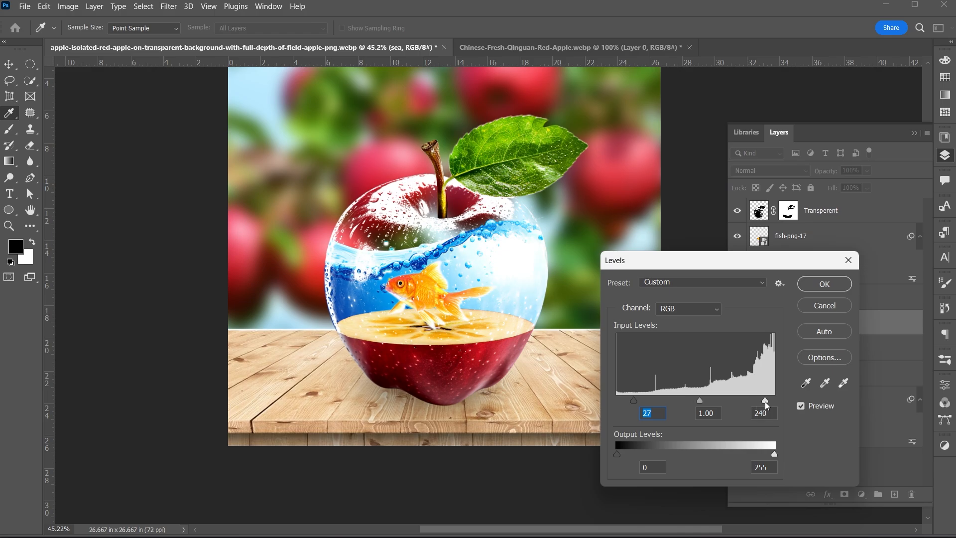
pyautogui.click(826, 286)
pyautogui.keyDown('alt'); pyautogui.scroll(-2, 548, 149); pyautogui.keyUp('alt')
pyautogui.scroll(2, 468, 254)
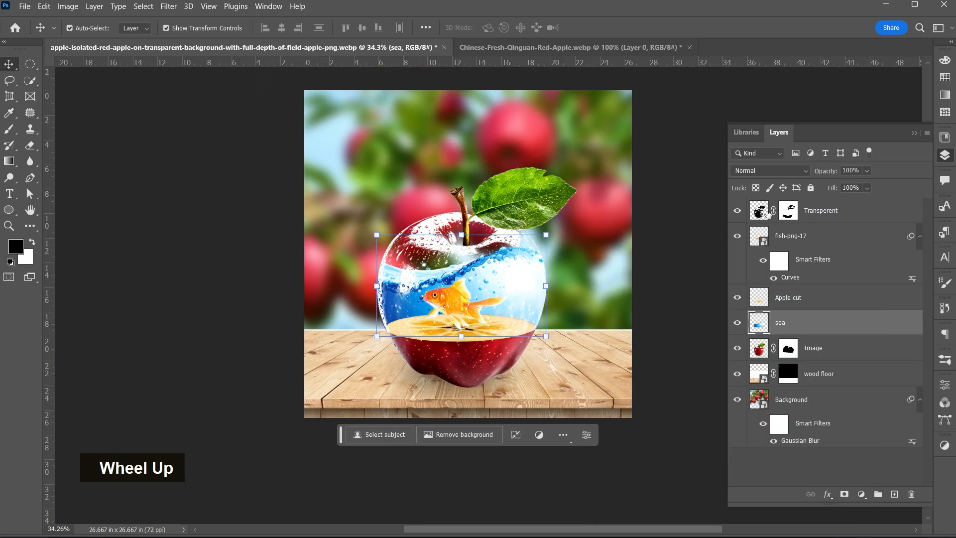
# Step: Create a new layer between the Image and wood floor layers and rename it "Drop Shedow"
pyautogui.click(761, 348)
pyautogui.click(712, 206)
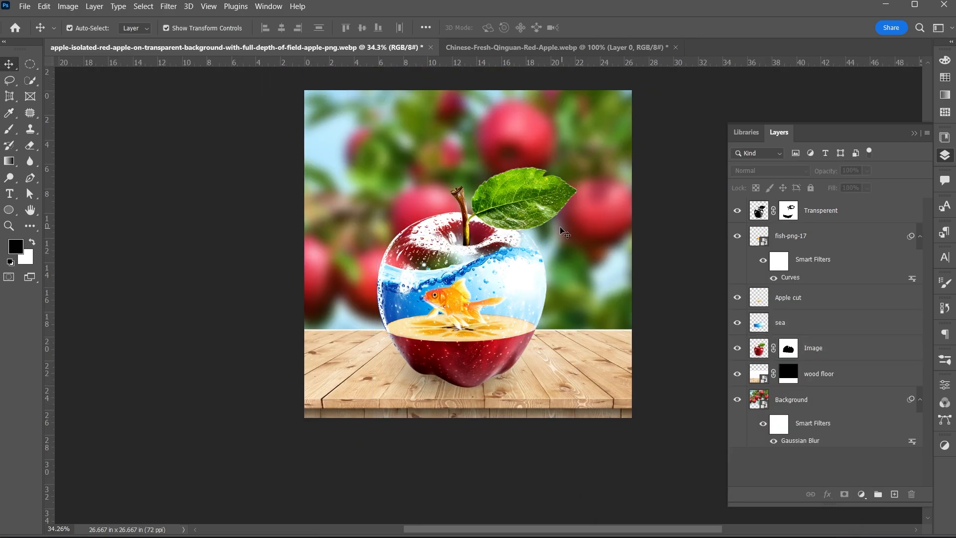
pyautogui.click(895, 494)
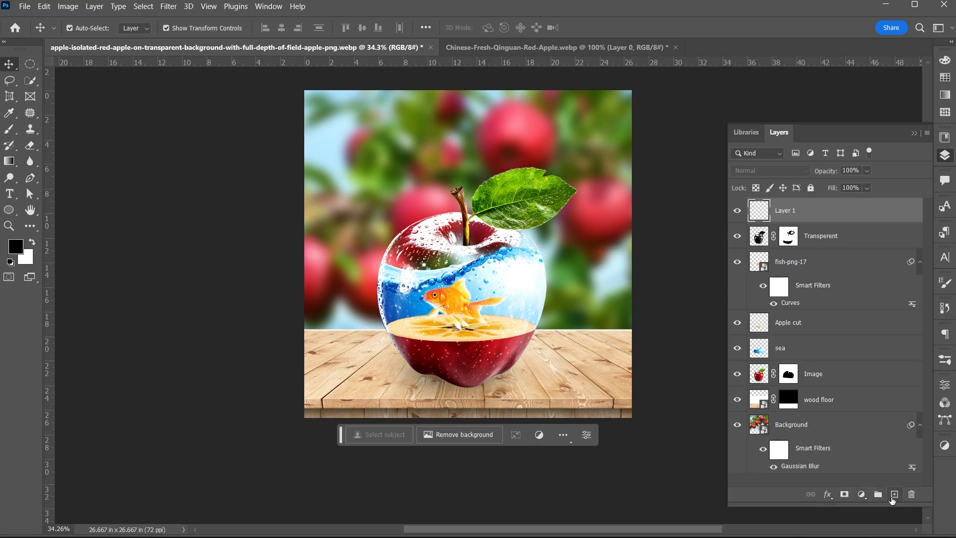
pyautogui.moveTo(771, 385); pyautogui.dragTo(773, 386)
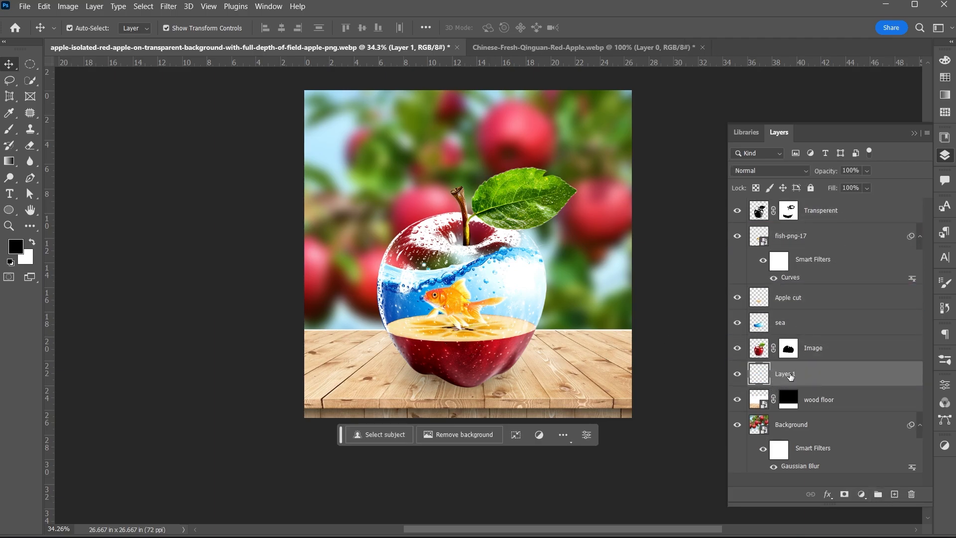
pyautogui.doubleClick(784, 373)
pyautogui.write('Drop Shedow')
pyautogui.press('Return')
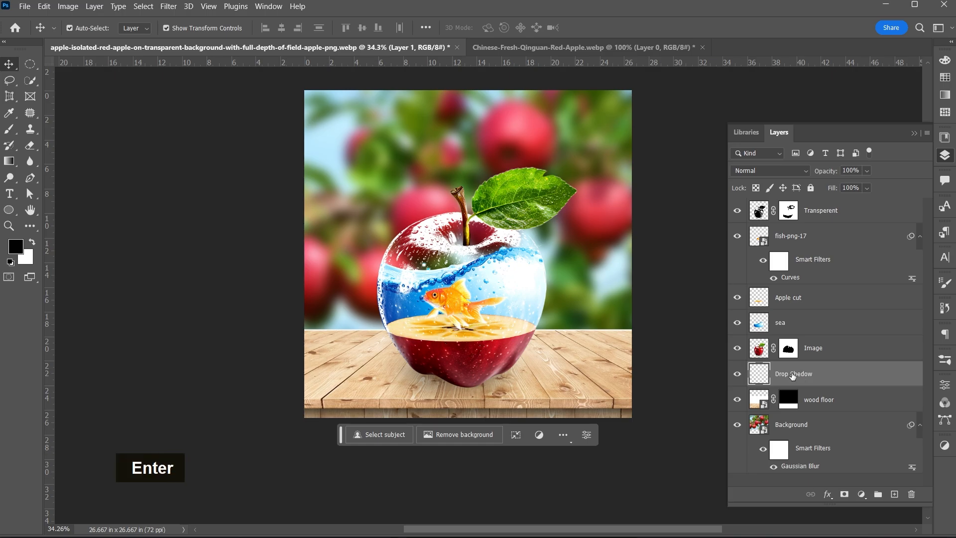
# Step: Paint a soft black shadow on the Drop Shedow layer beneath the apple's base, using a 322 px brush at 82% opacity
pyautogui.press('b')
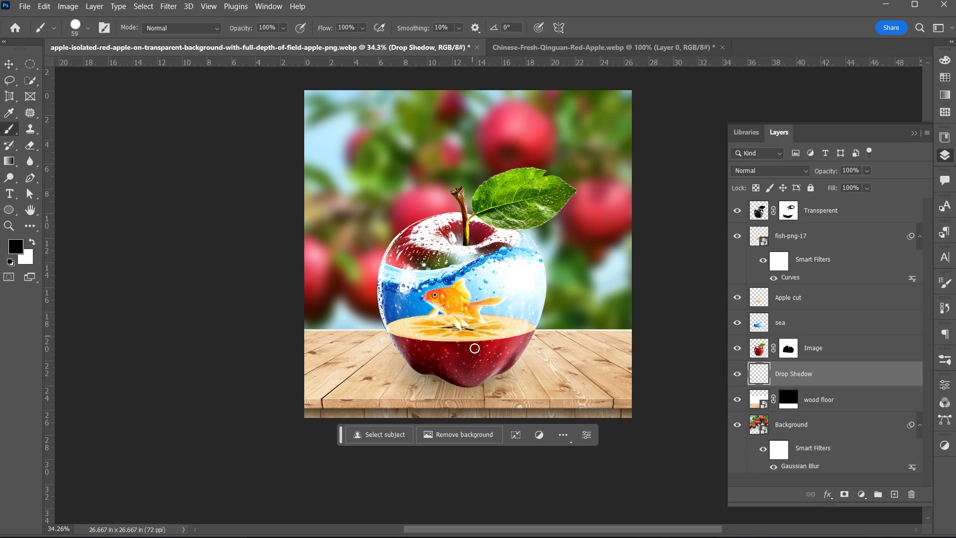
pyautogui.rightClick(509, 372)
pyautogui.click(592, 419)
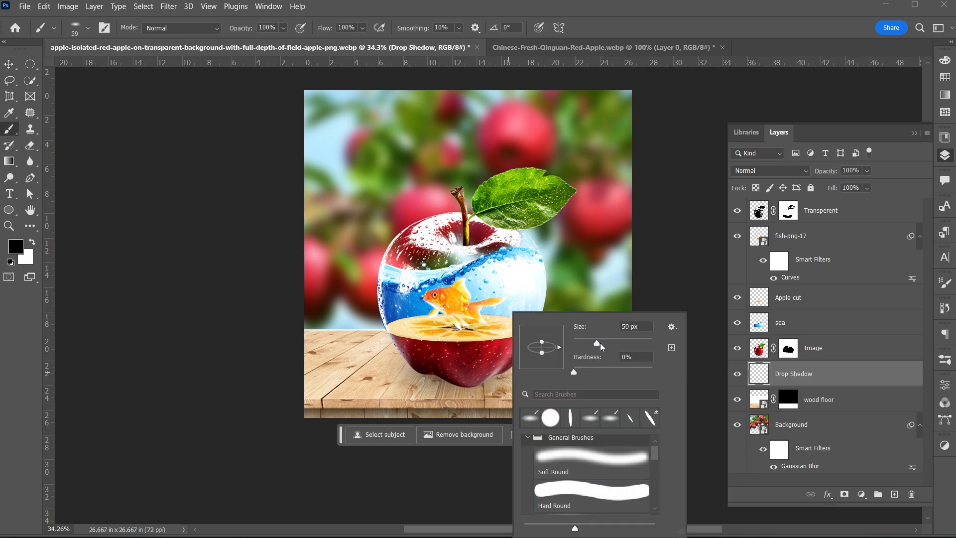
pyautogui.moveTo(609, 343); pyautogui.dragTo(631, 343)
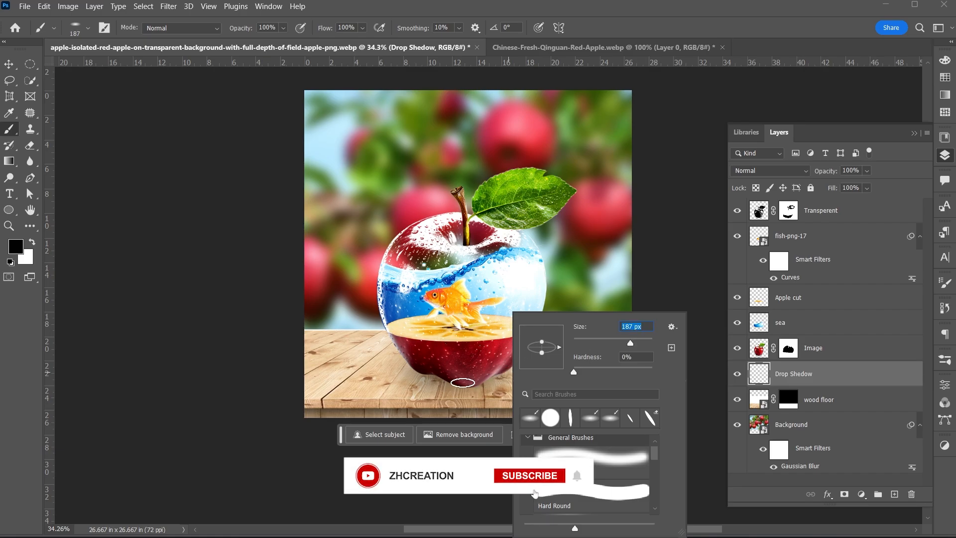
pyautogui.click(471, 387)
pyautogui.keyDown('alt'); pyautogui.scroll(2, 472, 384); pyautogui.keyUp('alt')
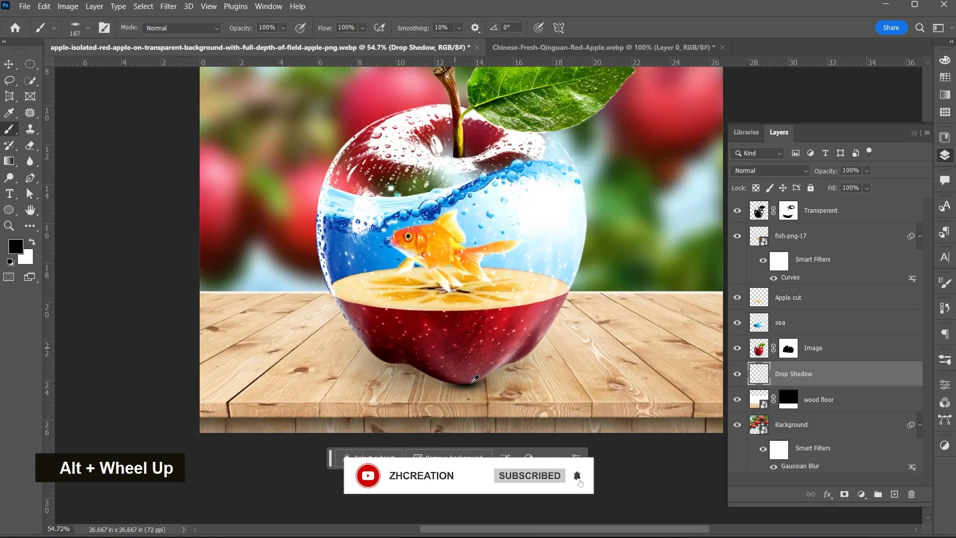
pyautogui.keyDown('alt'); pyautogui.scroll(1, 474, 379); pyautogui.keyUp('alt')
pyautogui.scroll(-1, 470, 344)
pyautogui.rightClick(470, 339)
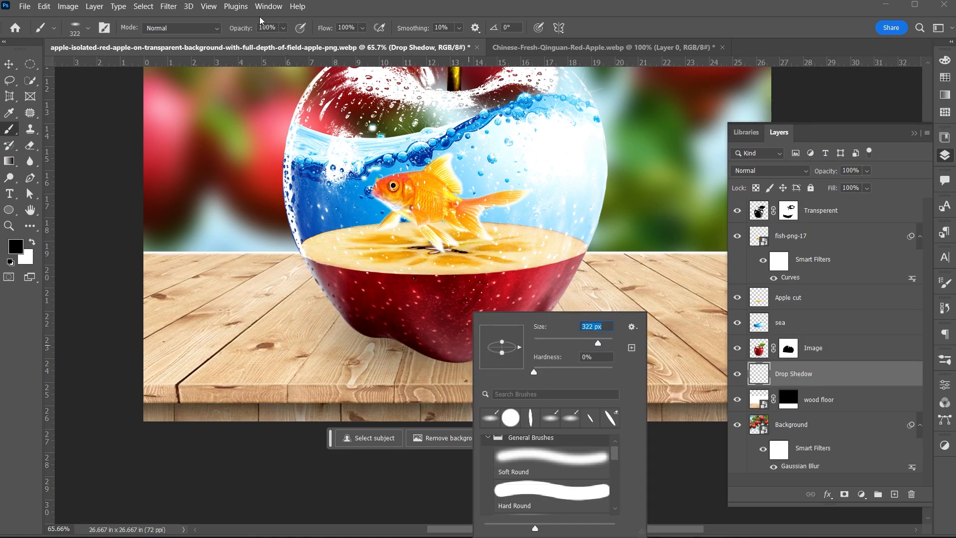
pyautogui.click(284, 28)
pyautogui.click(461, 360)
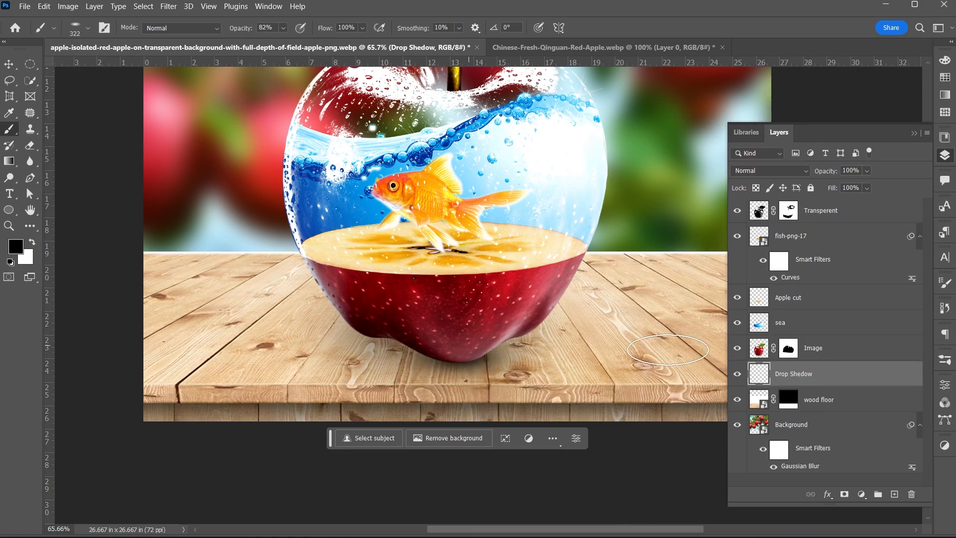
pyautogui.moveTo(523, 328); pyautogui.dragTo(571, 346)
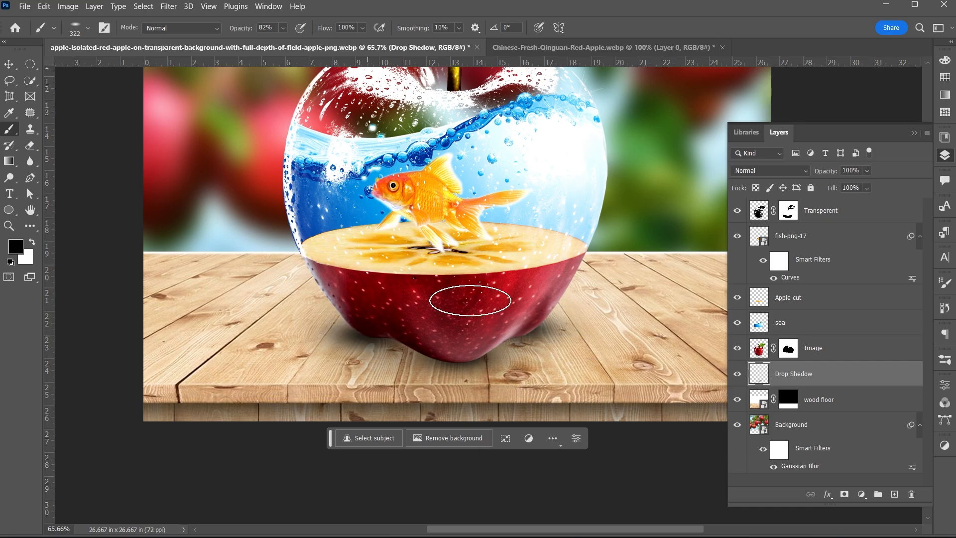
# Step: Examine the whole composition and the painted shadow beneath the apple
pyautogui.scroll(-2, 367, 334)
pyautogui.hscroll(1, 462, 365)
pyautogui.scroll(1, 461, 365)
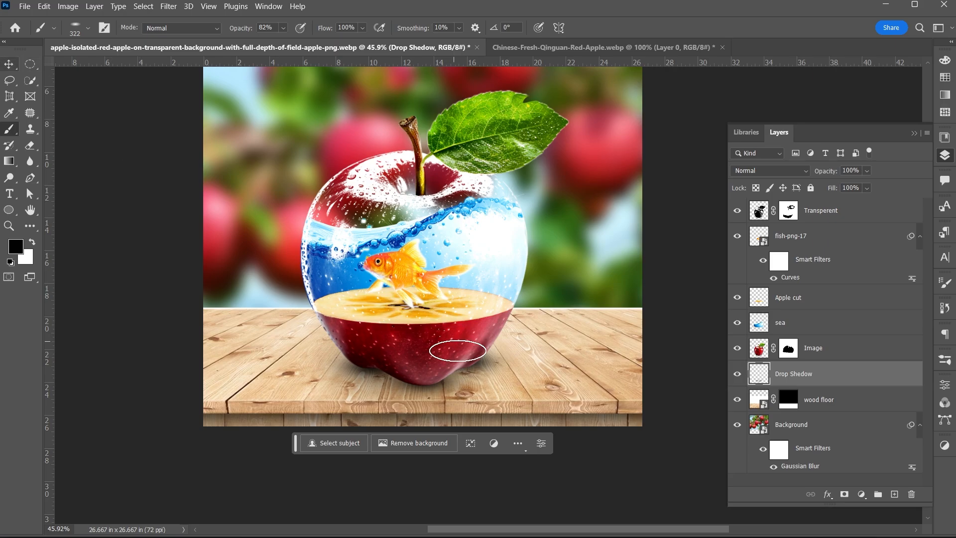
pyautogui.keyDown('alt'); pyautogui.scroll(-1, 472, 342); pyautogui.keyUp('alt')
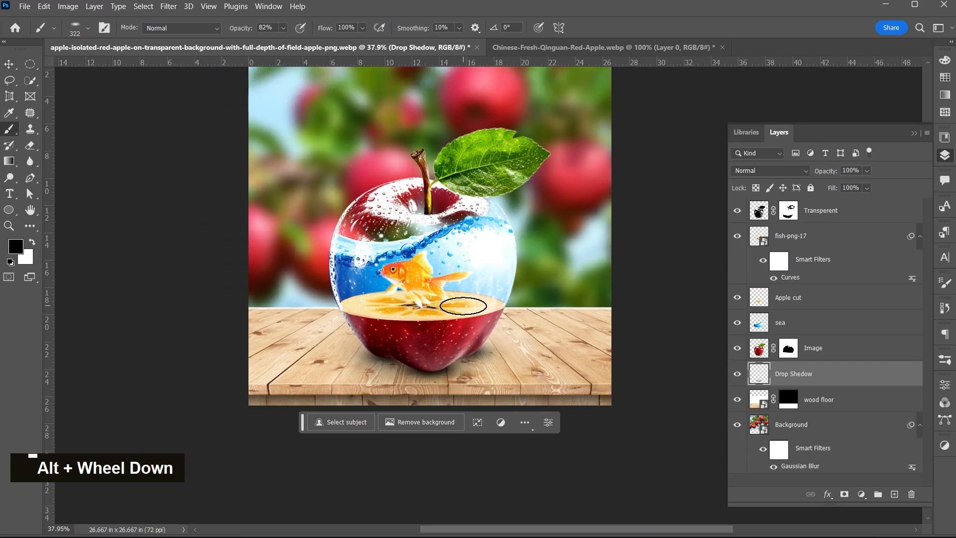
pyautogui.press('v')
pyautogui.scroll(1, 594, 238)
pyautogui.keyDown('alt'); pyautogui.scroll(-2, 594, 239); pyautogui.keyUp('alt')
pyautogui.scroll(1, 594, 238)
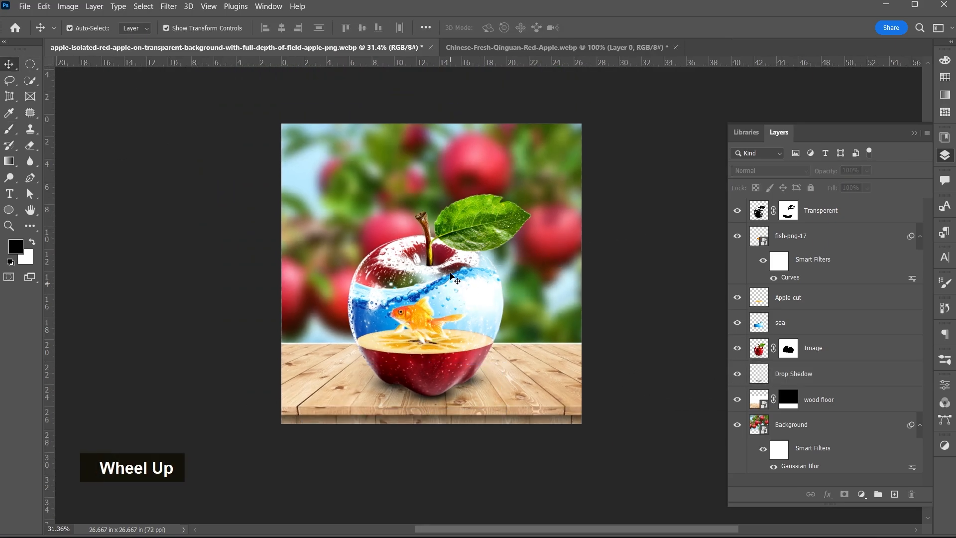
pyautogui.scroll(-1, 594, 239)
pyautogui.scroll(1, 594, 238)
# Step: Select the green leaf on the Image layer and copy it to a new layer named "leaf"
pyautogui.click(497, 230)
pyautogui.click(757, 350)
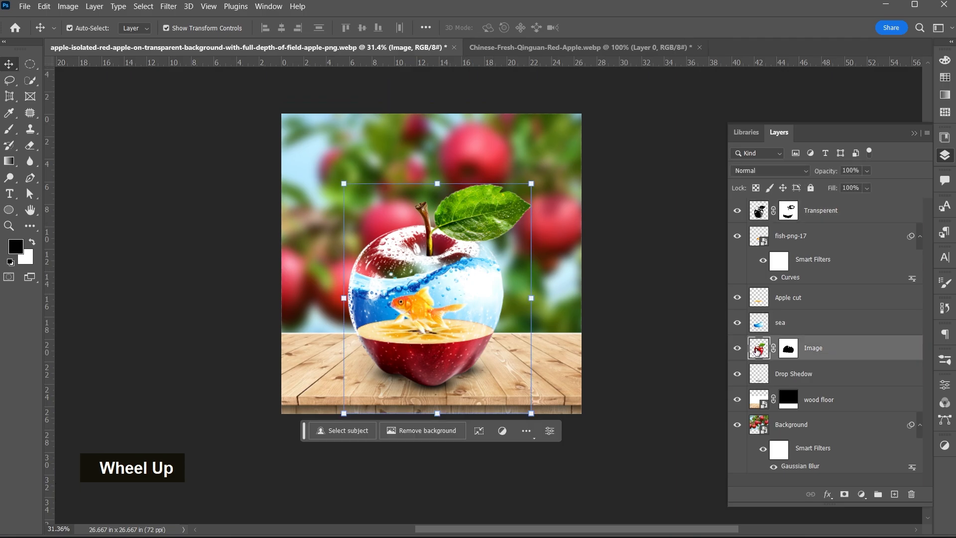
pyautogui.press('w')
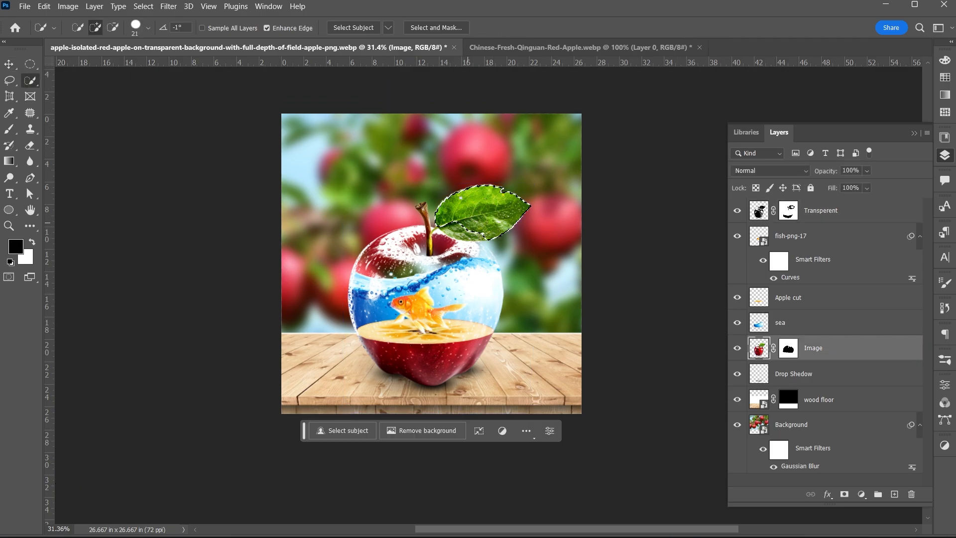
pyautogui.click(763, 351)
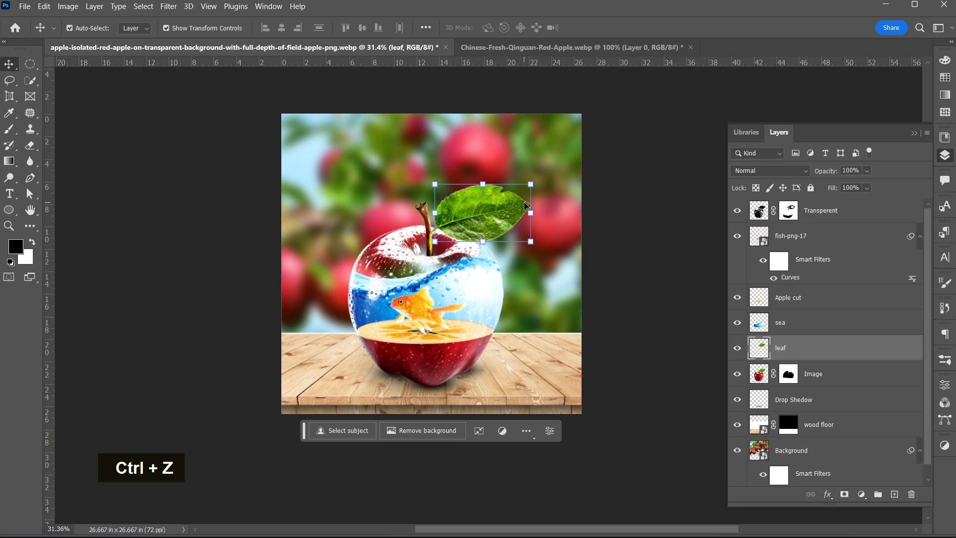
# Step: Move the leaf layer to the image's upper-left corner, rotating it about 80° and scaling it to about 68%
pyautogui.moveTo(525, 205); pyautogui.dragTo(398, 147)
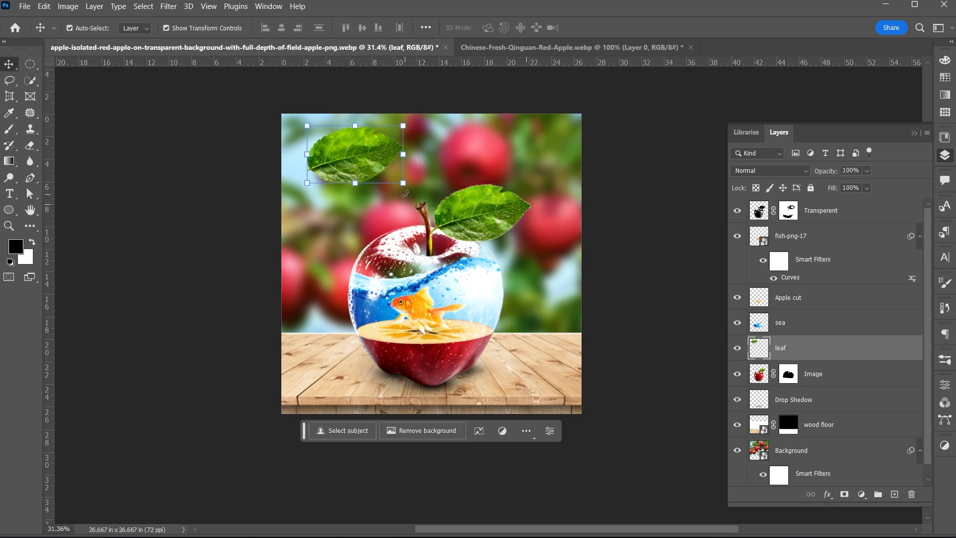
pyautogui.moveTo(405, 194); pyautogui.dragTo(326, 211)
pyautogui.moveTo(364, 141); pyautogui.dragTo(327, 130)
pyautogui.moveTo(326, 195); pyautogui.dragTo(323, 161)
pyautogui.moveTo(324, 188); pyautogui.dragTo(324, 184)
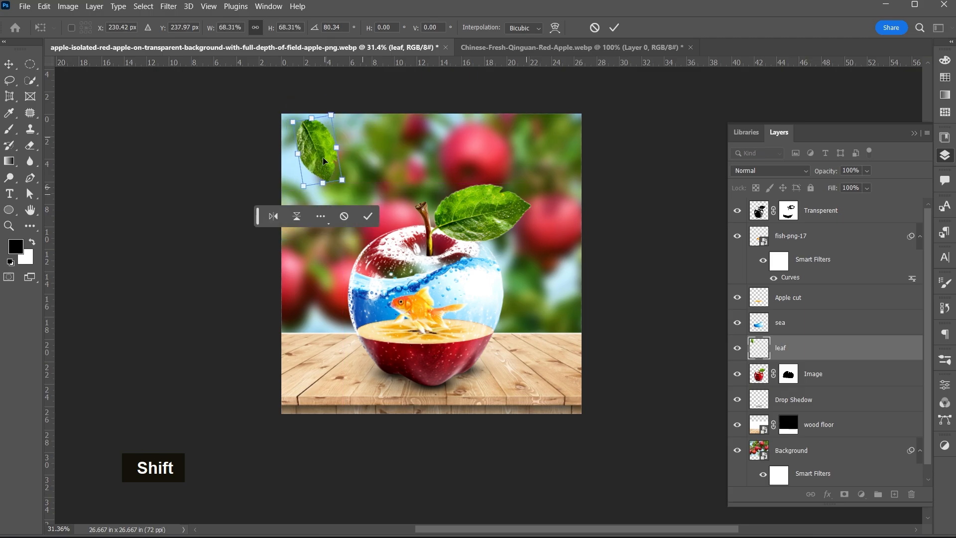
pyautogui.click(369, 216)
# Step: Duplicate the leaf lower down beside the apple, rotating the copy about 43° and scaling it to about 88%
pyautogui.moveTo(318, 150); pyautogui.dragTo(320, 244)
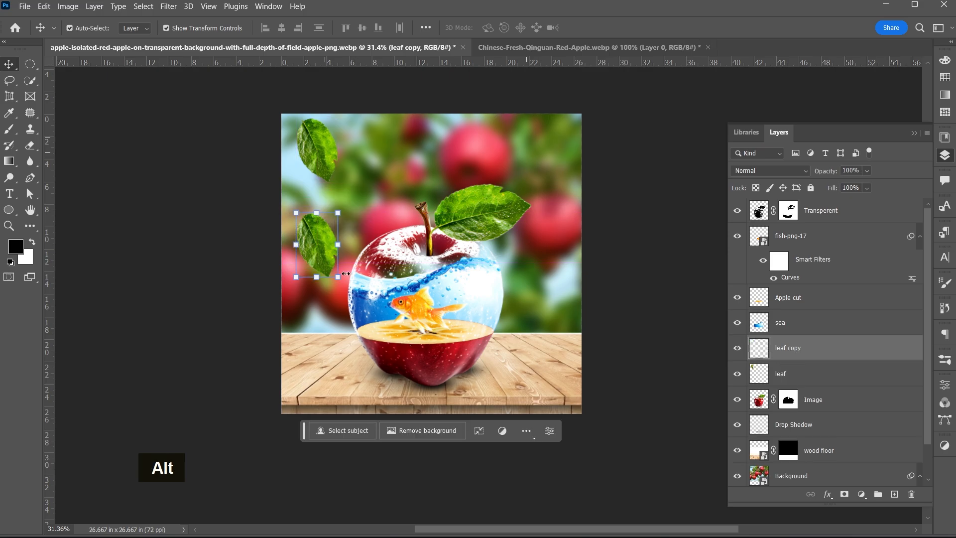
pyautogui.moveTo(345, 291); pyautogui.dragTo(306, 298)
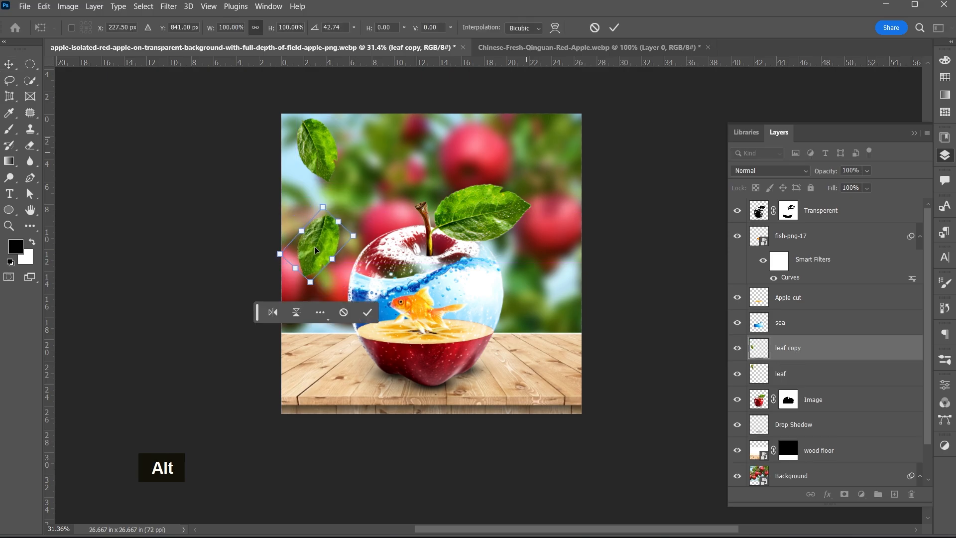
pyautogui.moveTo(312, 250); pyautogui.dragTo(318, 289)
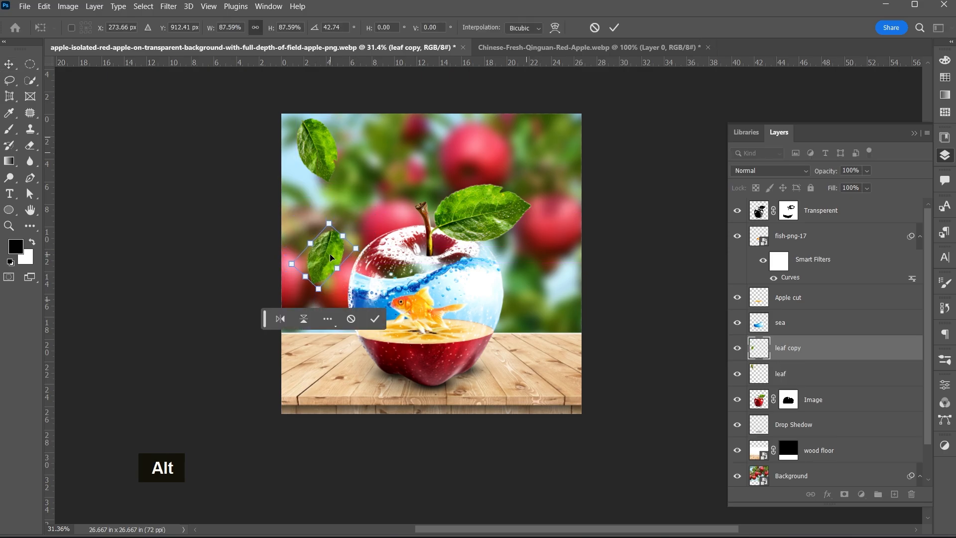
pyautogui.click(373, 319)
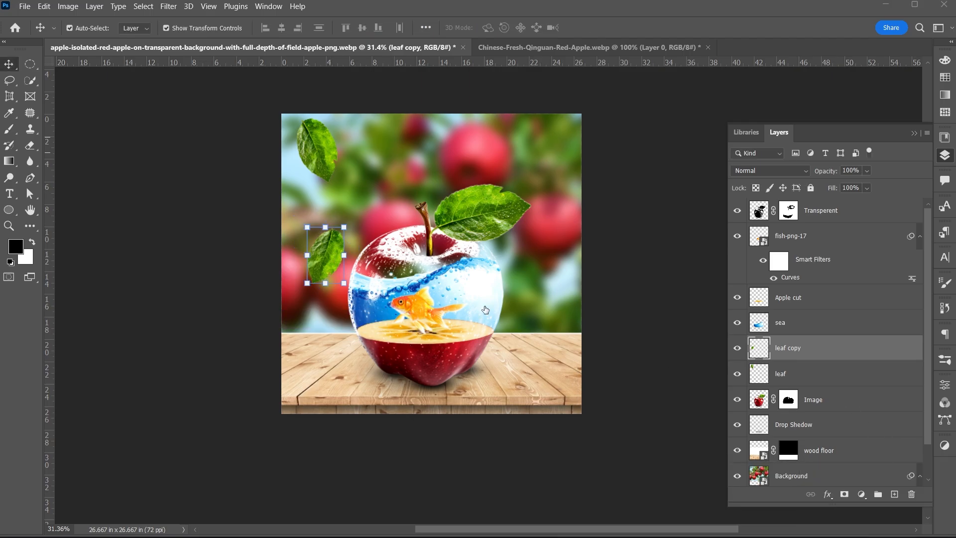
# Step: Duplicate the second leaf onto the wood floor left of the apple and rotate the copy about -60°
pyautogui.moveTo(325, 256); pyautogui.dragTo(329, 341)
pyautogui.moveTo(352, 371)
pyautogui.mouseDown()
pyautogui.moveTo(368, 336)
pyautogui.moveTo(337, 364)
pyautogui.moveTo(366, 381)
pyautogui.moveTo(335, 368)
pyautogui.mouseUp()
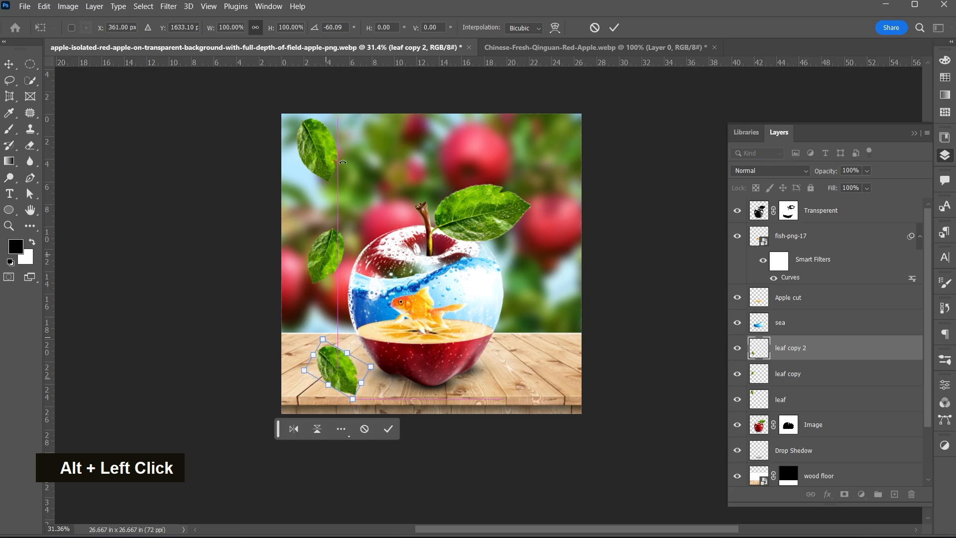
pyautogui.press('Return')
# Step: Apply a Gaussian Blur with a 2.8-pixel radius to the leaf in the image's upper-left corner
pyautogui.click(323, 153)
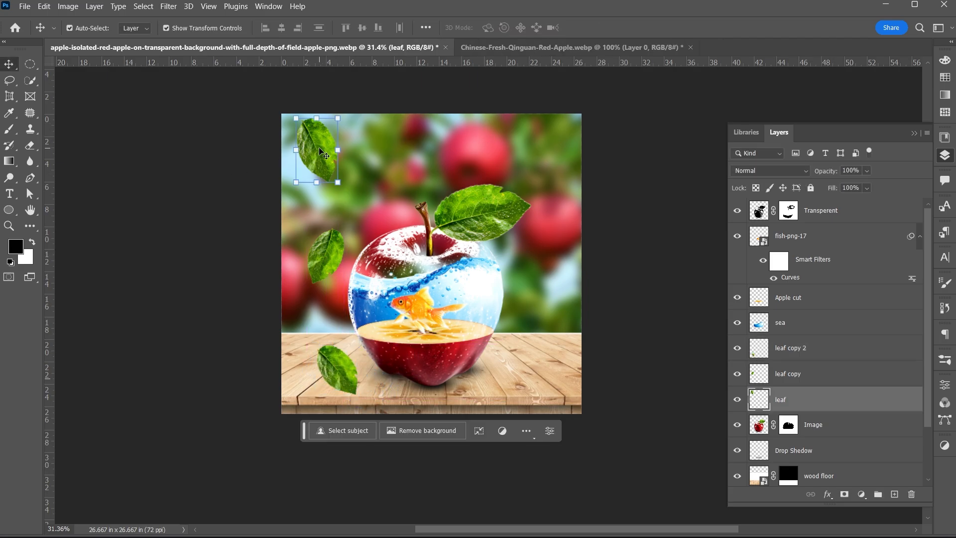
pyautogui.click(76, 9)
pyautogui.click(77, 7)
pyautogui.click(168, 6)
pyautogui.moveTo(298, 157)
pyautogui.click(344, 202)
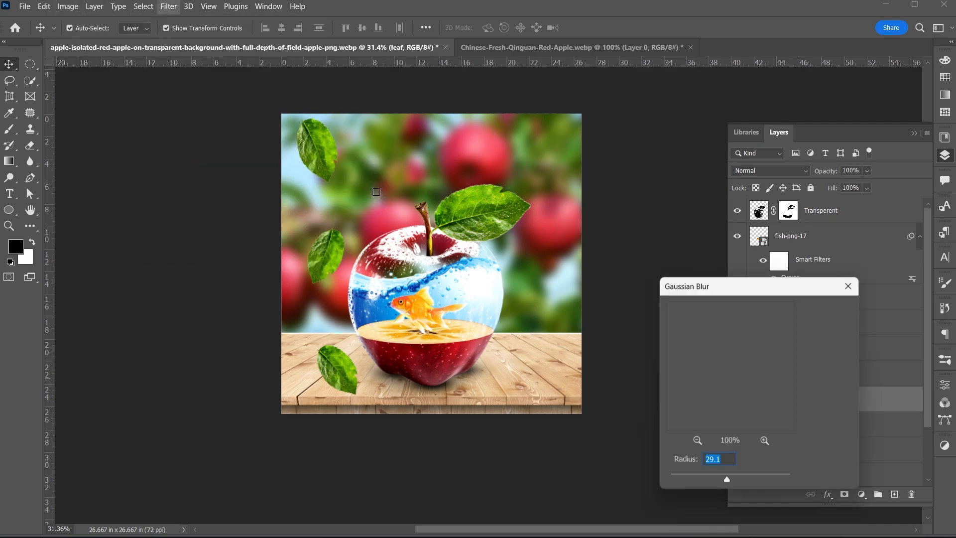
pyautogui.moveTo(701, 477); pyautogui.dragTo(698, 477)
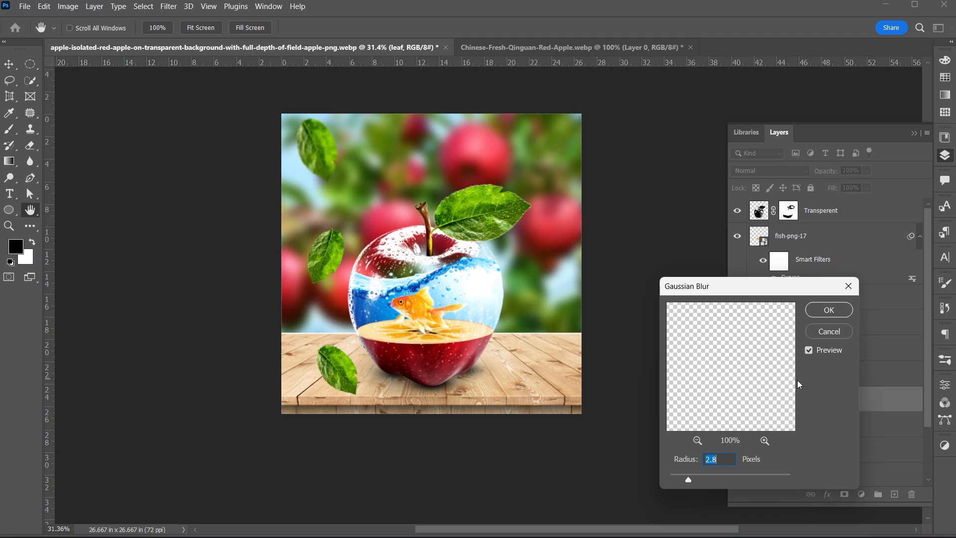
pyautogui.click(829, 310)
# Step: Move the leaf copy layer to the apple's right side and apply a Gaussian Blur with a 3.1-pixel radius
pyautogui.moveTo(422, 279); pyautogui.dragTo(541, 288)
pyautogui.click(68, 6)
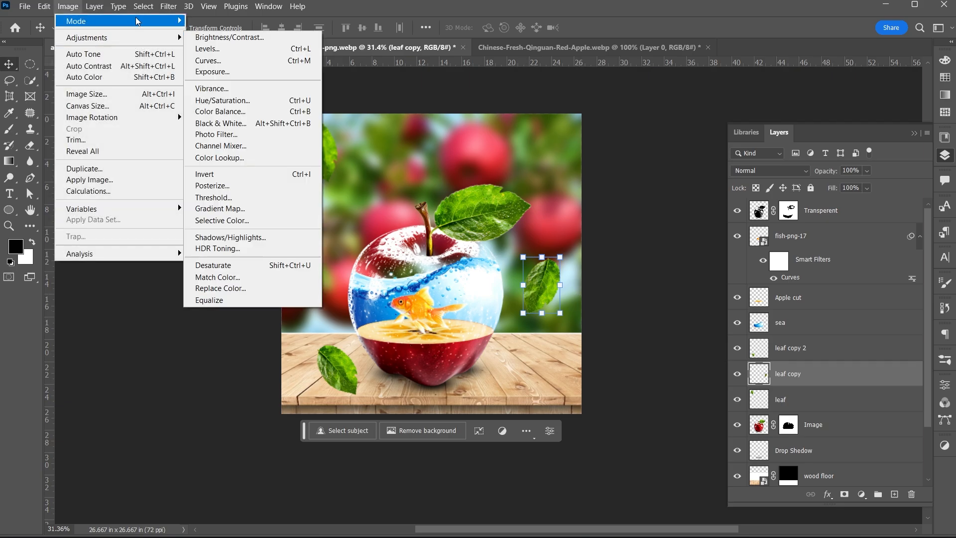
pyautogui.moveTo(168, 6)
pyautogui.moveTo(294, 172)
pyautogui.moveTo(175, 157)
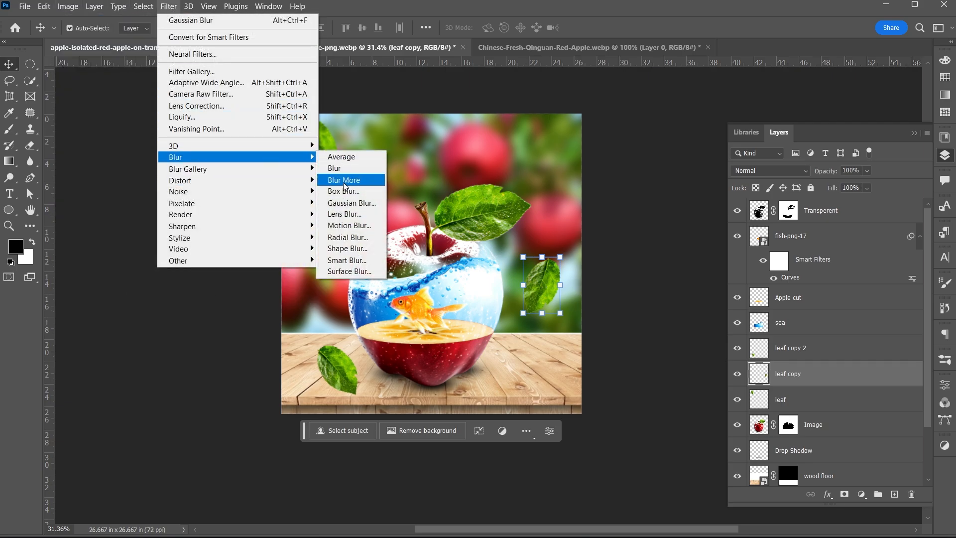
pyautogui.click(344, 204)
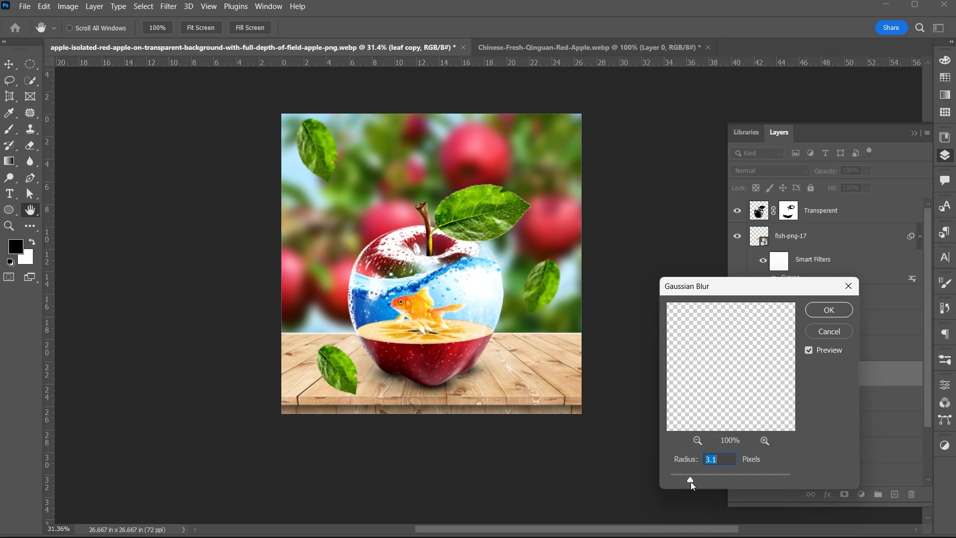
pyautogui.click(829, 310)
# Step: Duplicate the floor leaf to the right of the apple, rotating the copy about 79°, and shift the original leaf further left
pyautogui.click(338, 375)
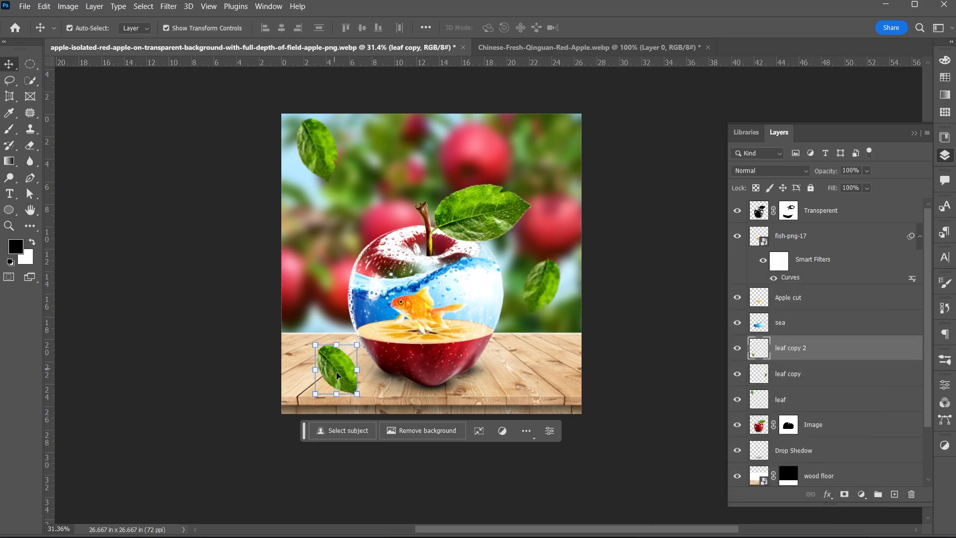
pyautogui.moveTo(337, 374); pyautogui.dragTo(539, 371)
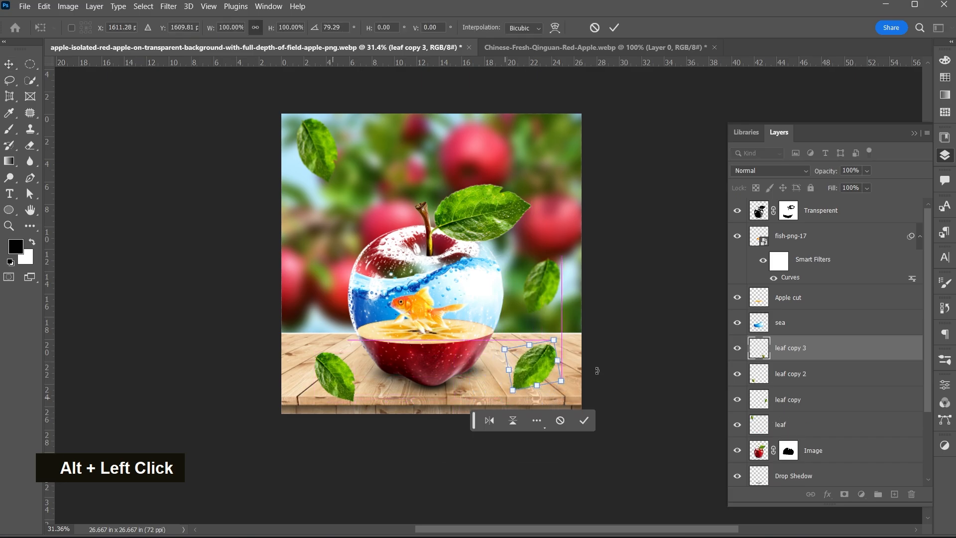
pyautogui.scroll(2, 539, 371)
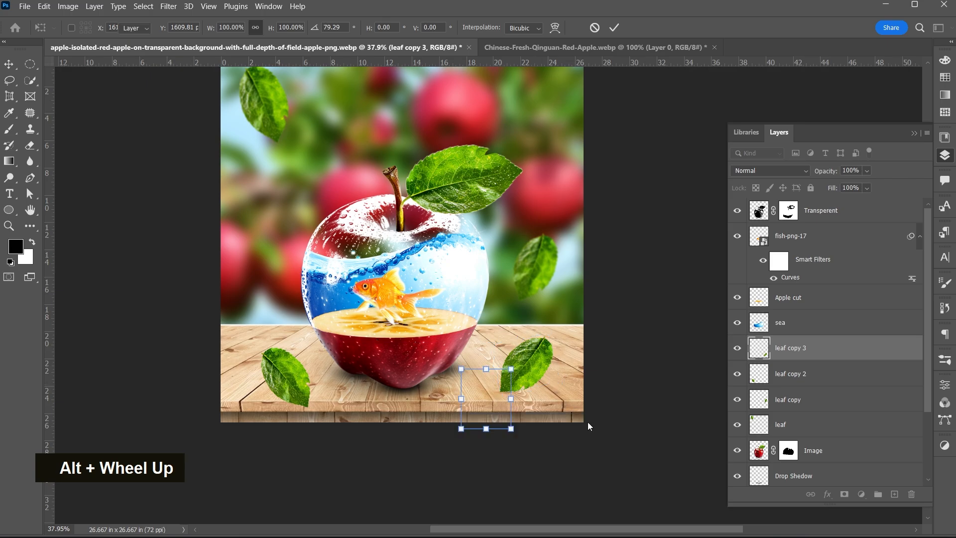
pyautogui.click(578, 424)
pyautogui.moveTo(283, 372); pyautogui.dragTo(264, 348)
pyautogui.scroll(1, 262, 299)
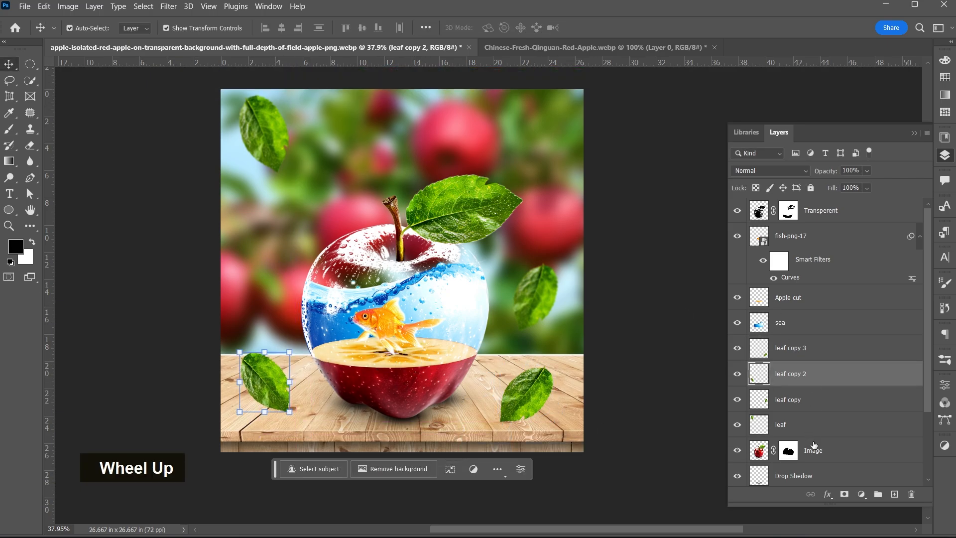
# Step: Create a new layer directly above leaf copy 2 and rename it "leaf drop shedow"
pyautogui.click(894, 494)
pyautogui.doubleClick(789, 374)
pyautogui.write('leaf')
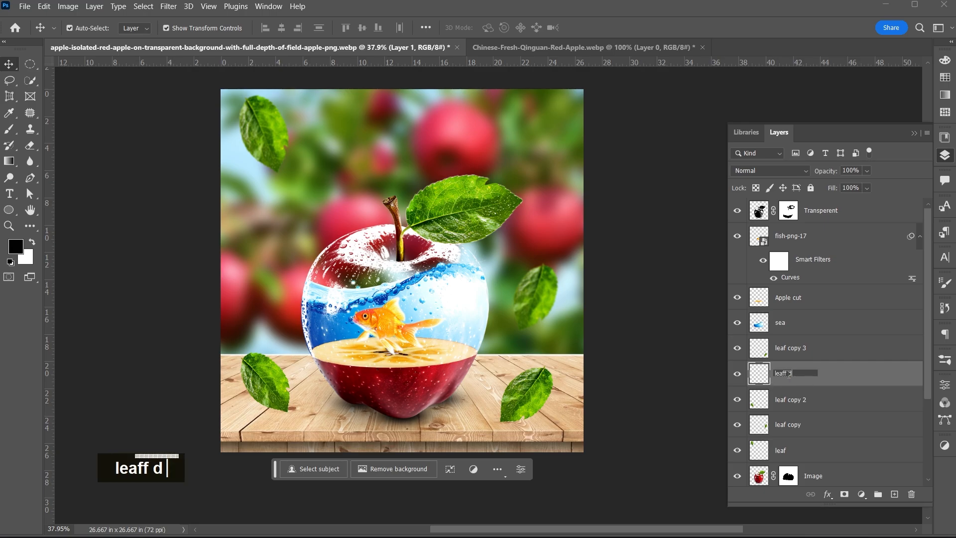
pyautogui.write(' drop shedow')
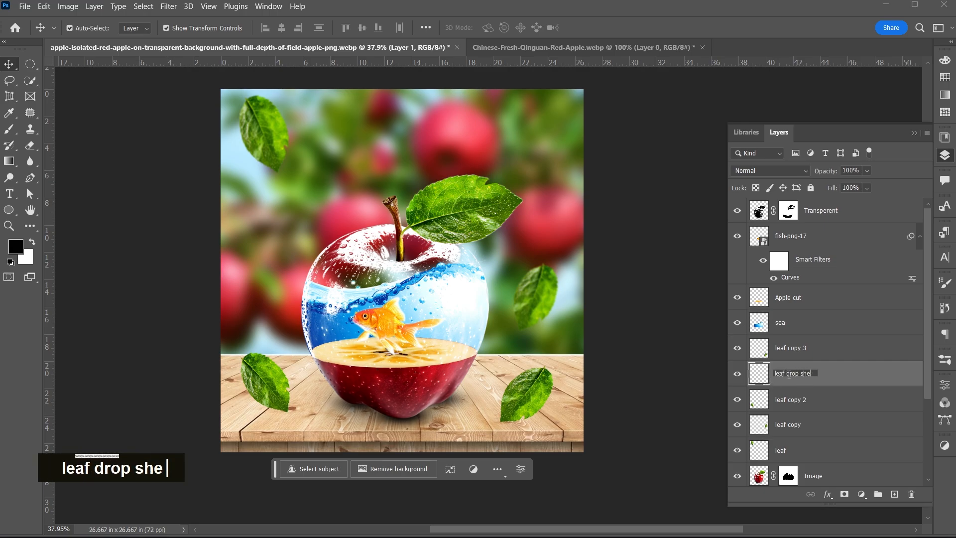
pyautogui.press('Return')
# Step: Paint small black shadows beneath the lower tips of both floor leaves using a 73-pixel brush at 82% opacity
pyautogui.press('b')
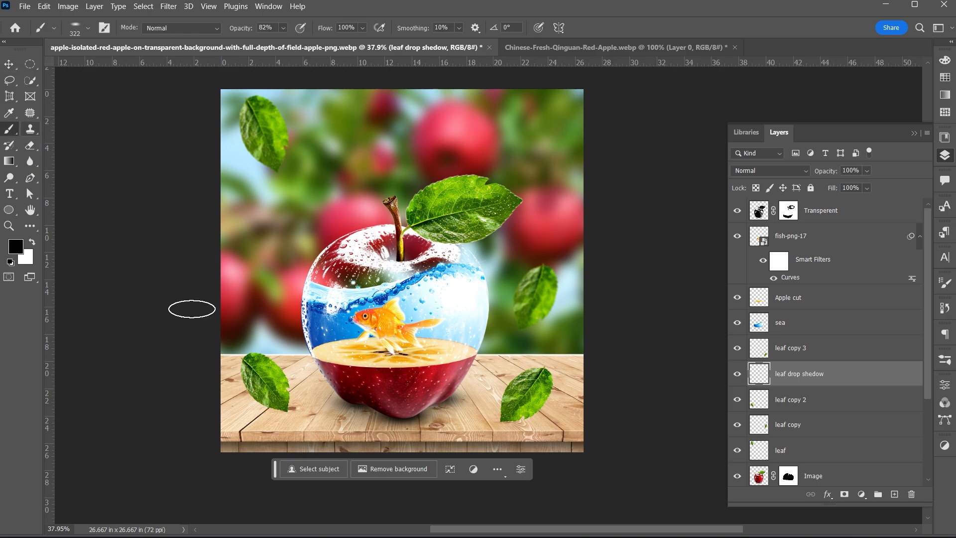
pyautogui.rightClick(356, 382)
pyautogui.click(281, 410)
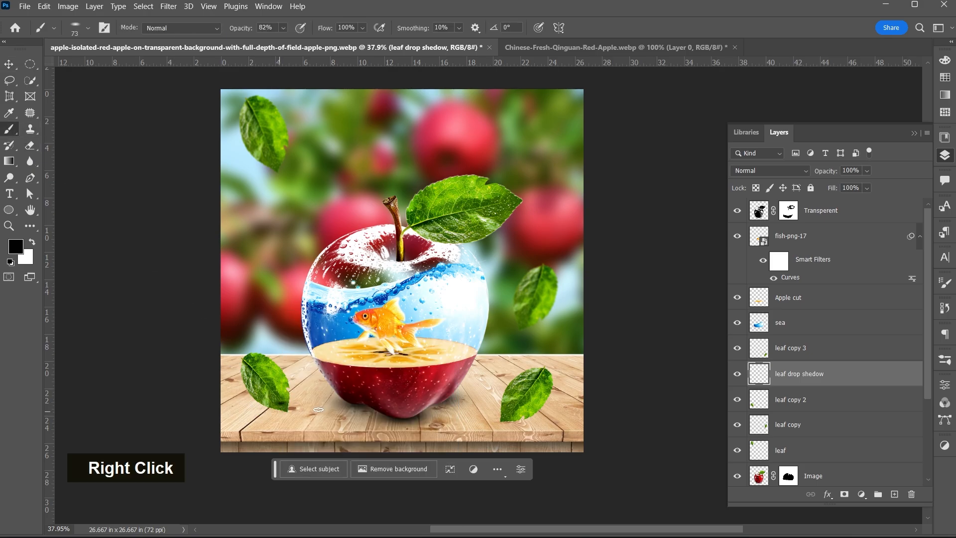
pyautogui.hotkey('ctrl', 'z')
pyautogui.keyDown('alt'); pyautogui.scroll(2, 288, 409); pyautogui.keyUp('alt')
pyautogui.keyDown('alt'); pyautogui.scroll(1, 287, 413); pyautogui.keyUp('alt')
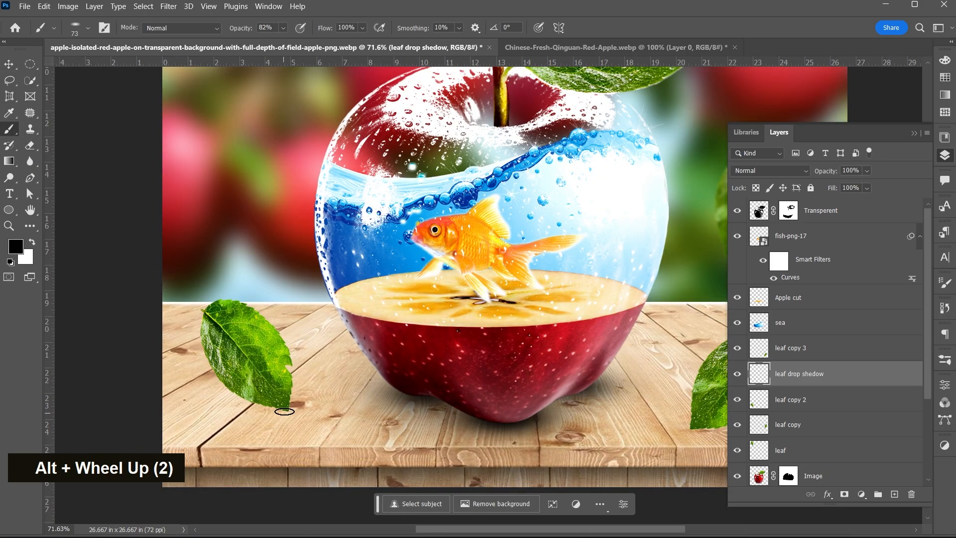
pyautogui.click(284, 411)
pyautogui.keyDown('alt'); pyautogui.scroll(-3, 339, 403); pyautogui.keyUp('alt')
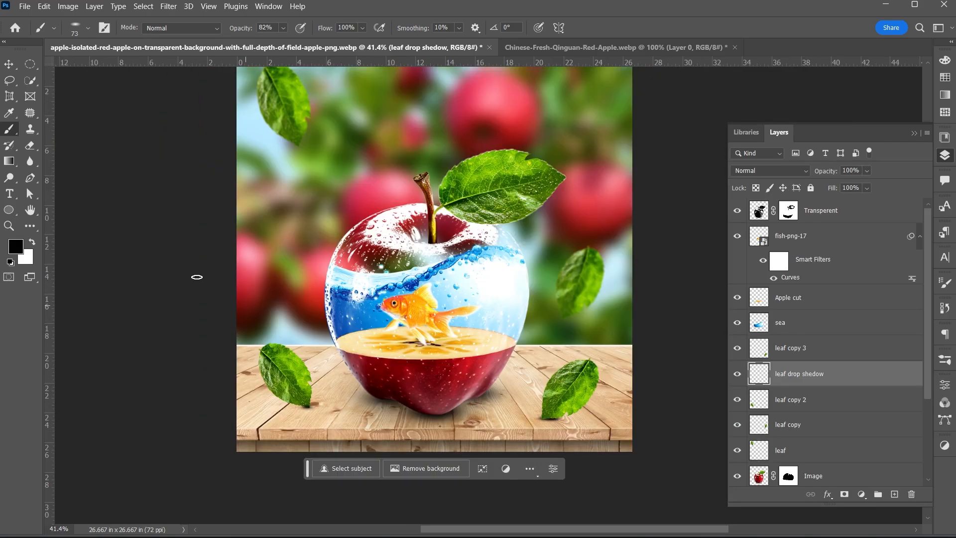
pyautogui.click(9, 64)
pyautogui.scroll(1, 451, 284)
pyautogui.keyDown('alt'); pyautogui.scroll(-2, 454, 264); pyautogui.keyUp('alt')
pyautogui.click(565, 303)
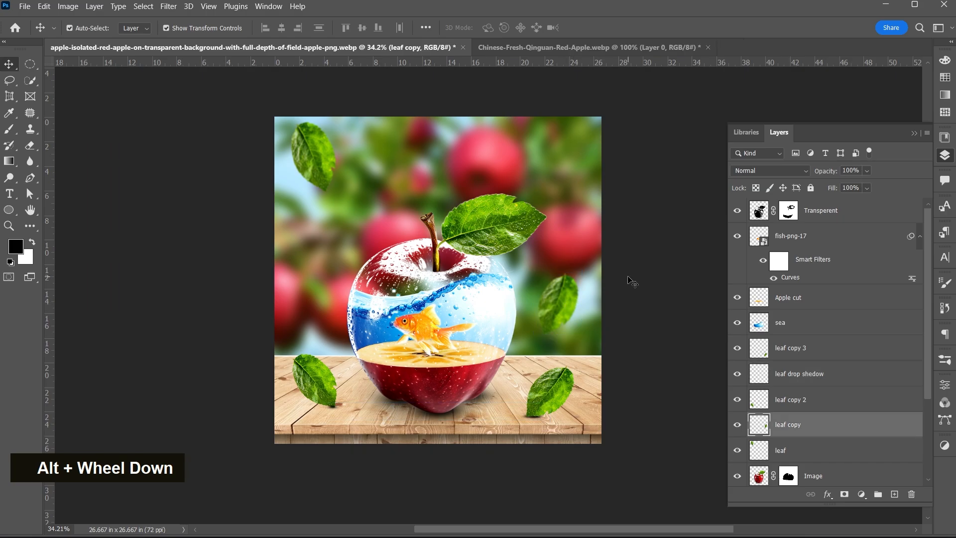
pyautogui.click(312, 155)
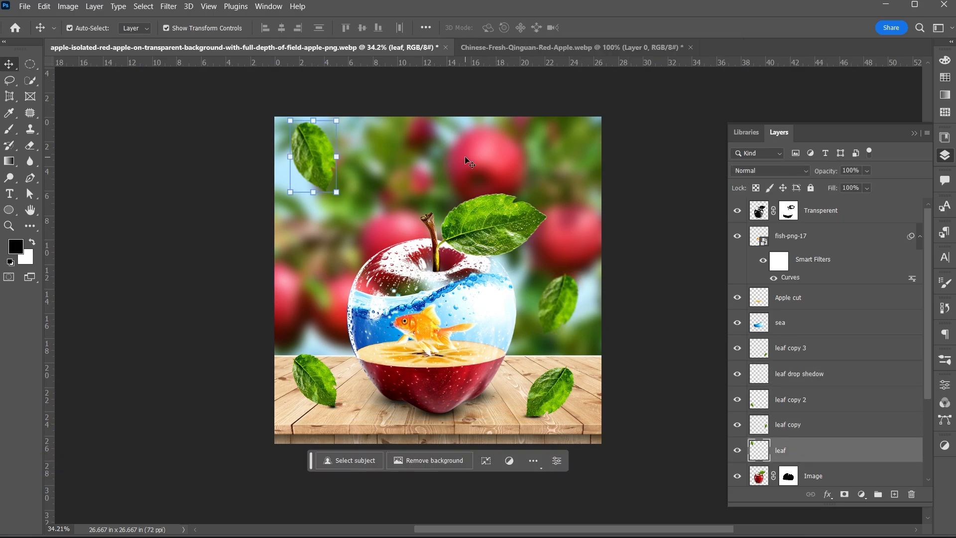
# Step: Darken the wood floor layer with a Levels adjustment by raising its black input level
pyautogui.click(566, 405)
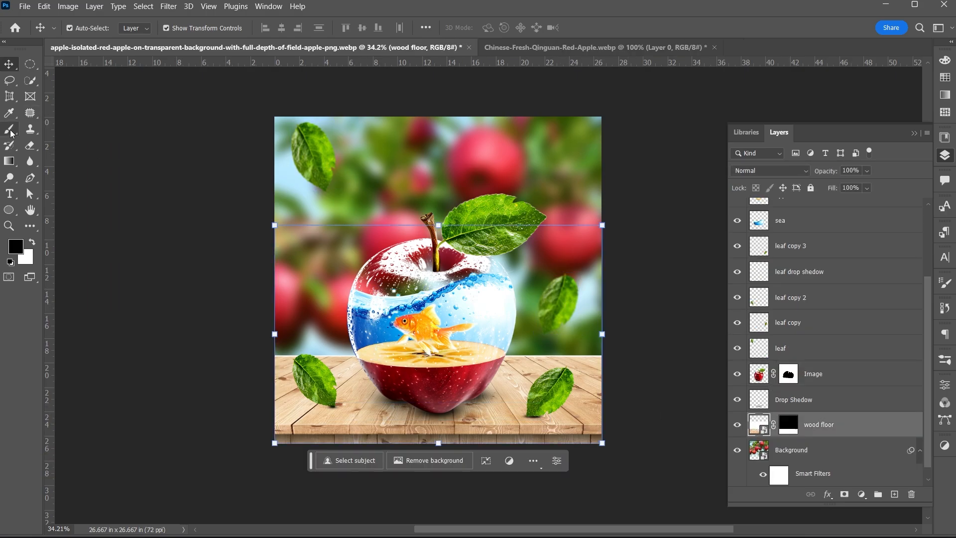
pyautogui.click(75, 7)
pyautogui.moveTo(102, 41)
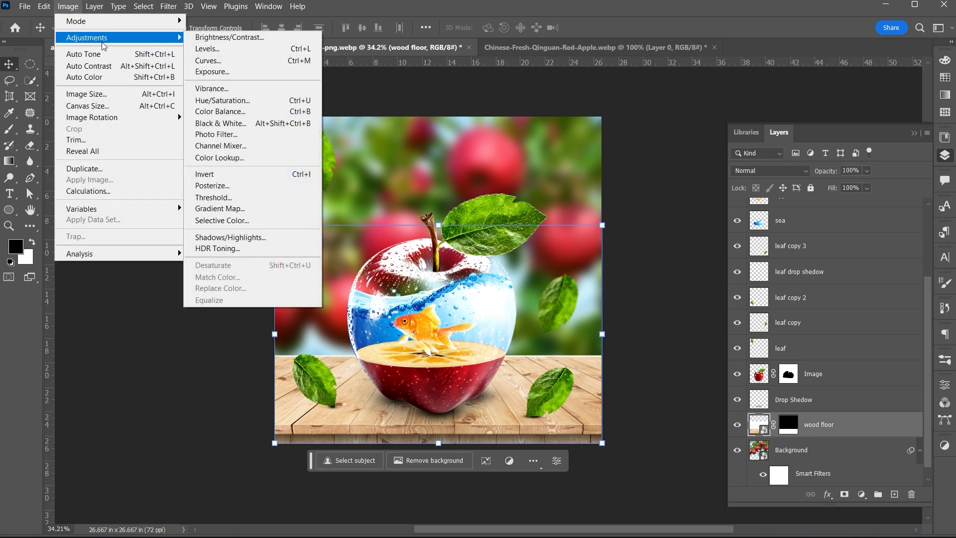
pyautogui.click(226, 51)
pyautogui.moveTo(441, 93); pyautogui.dragTo(682, 159)
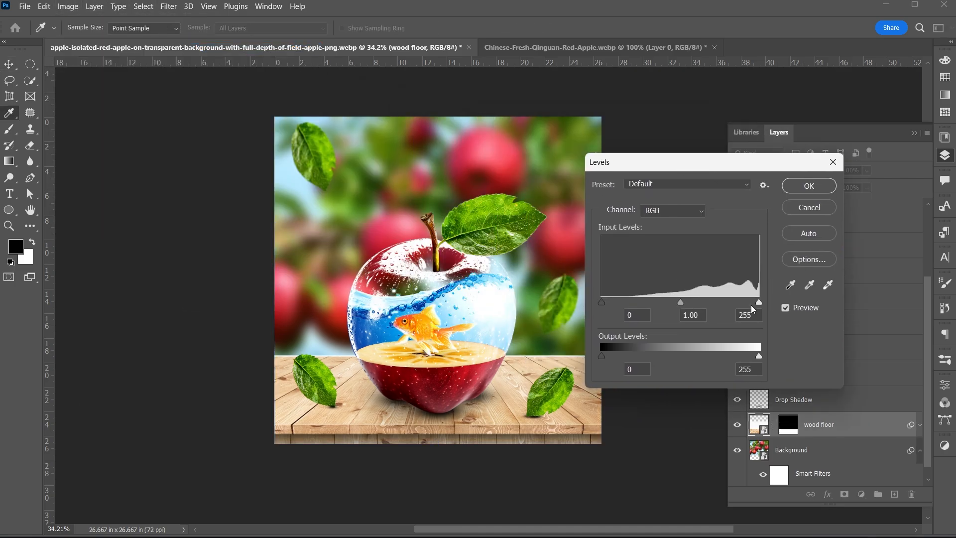
pyautogui.moveTo(602, 302); pyautogui.dragTo(658, 305)
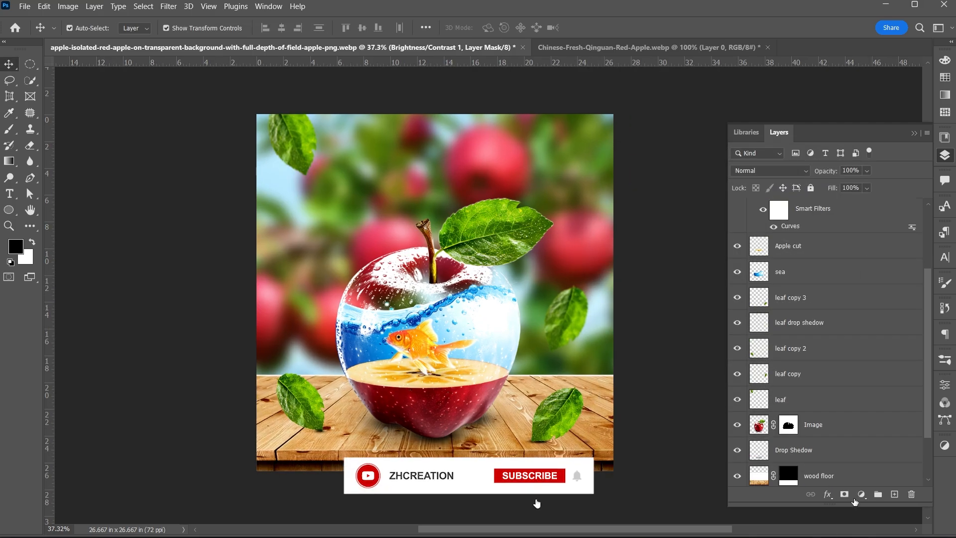
# Step: Add a Color Balance adjustment layer with midtones set to -39 on Yellow-Blue and shifted toward red on Cyan-Red
pyautogui.click(861, 494)
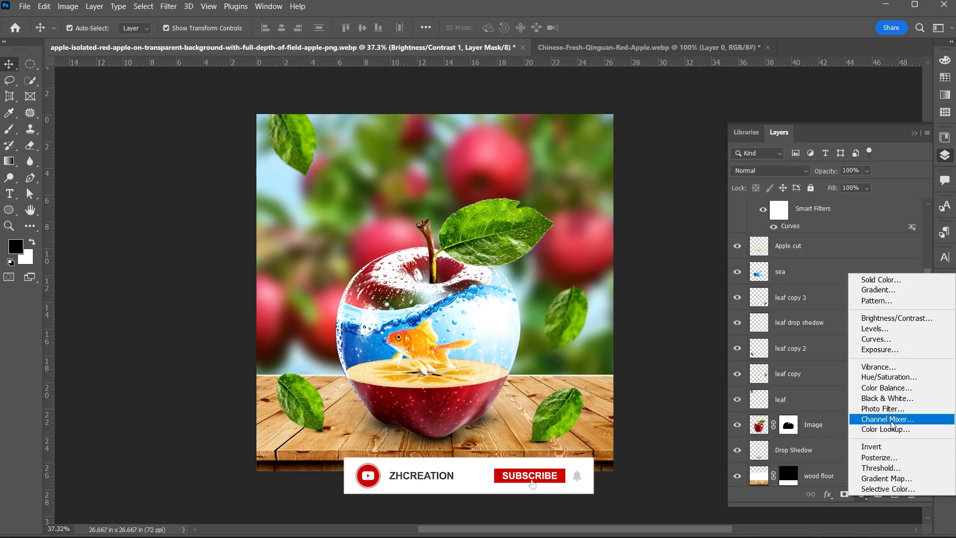
pyautogui.click(891, 388)
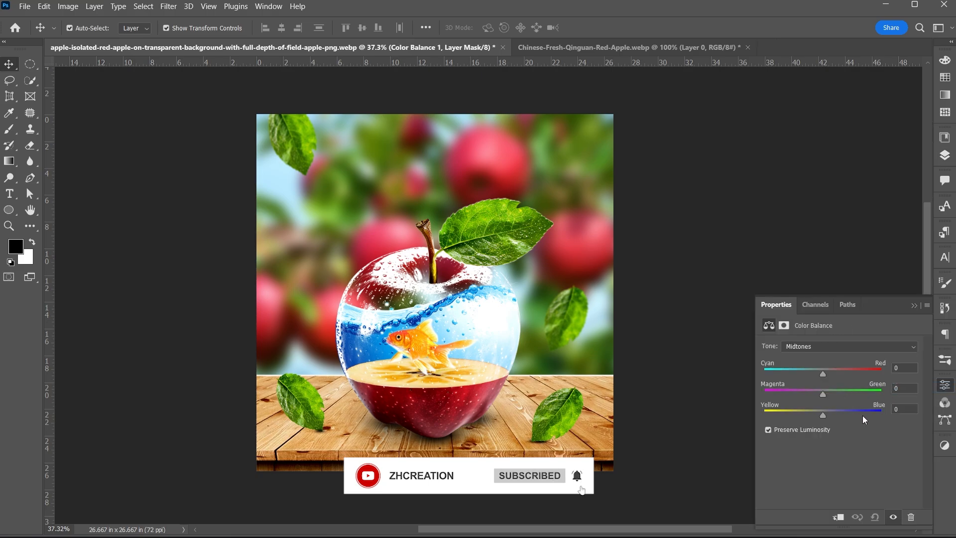
pyautogui.moveTo(823, 415); pyautogui.dragTo(800, 412)
pyautogui.click(826, 373)
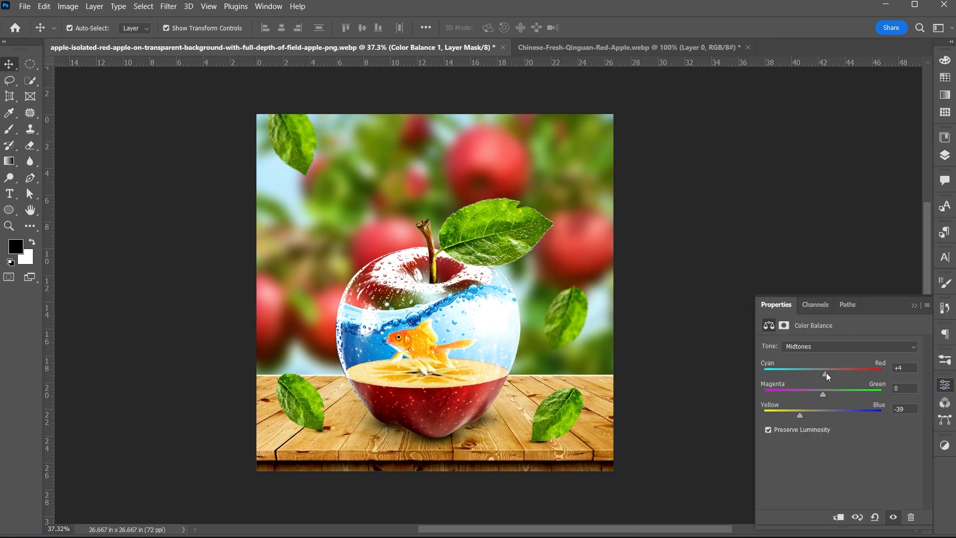
pyautogui.moveTo(826, 374); pyautogui.dragTo(834, 374)
pyautogui.click(914, 305)
pyautogui.scroll(-1, 466, 311)
pyautogui.scroll(1, 465, 311)
pyautogui.scroll(-1, 465, 311)
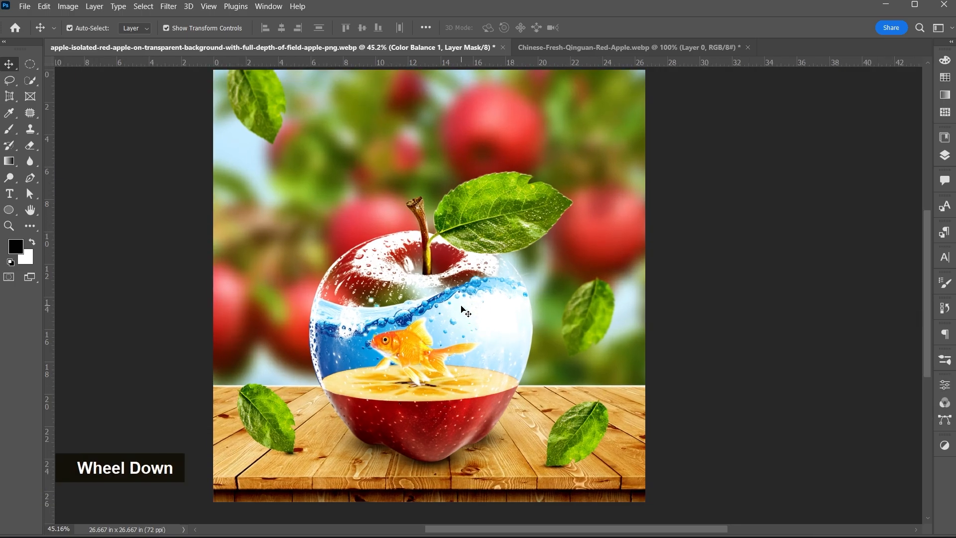
# Step: Export the finished composition as a PNG into the Apple Manipulation folder
pyautogui.click(24, 6)
pyautogui.moveTo(149, 211)
pyautogui.click(202, 211)
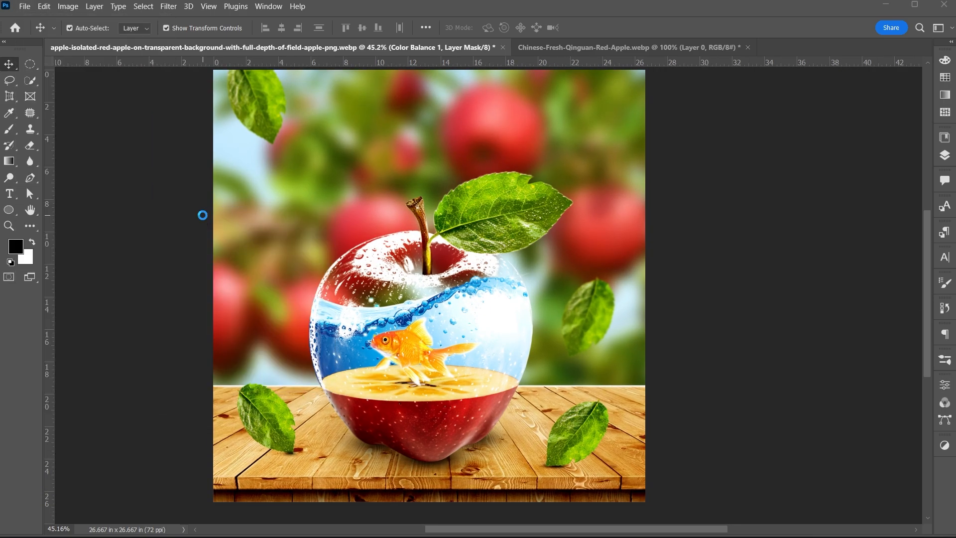
pyautogui.click(54, 304)
pyautogui.click(269, 359)
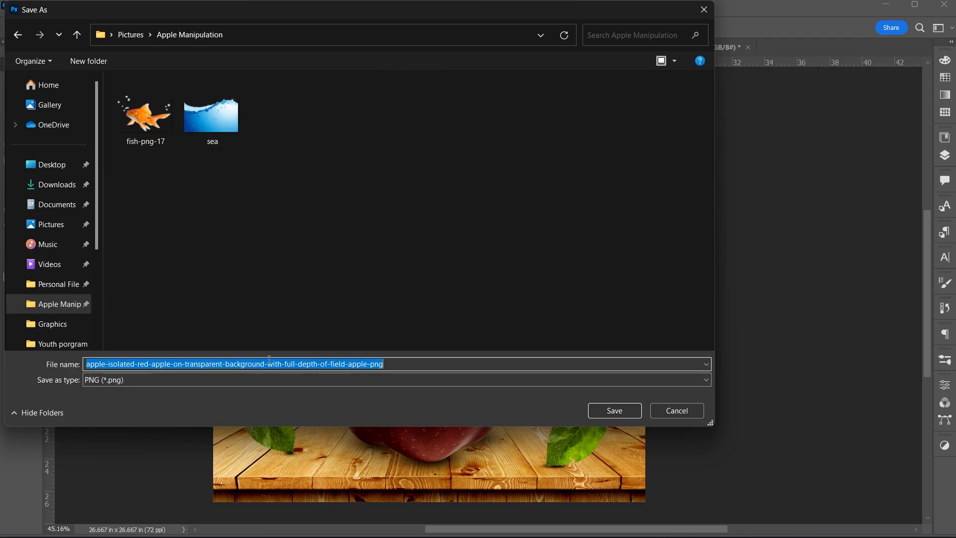